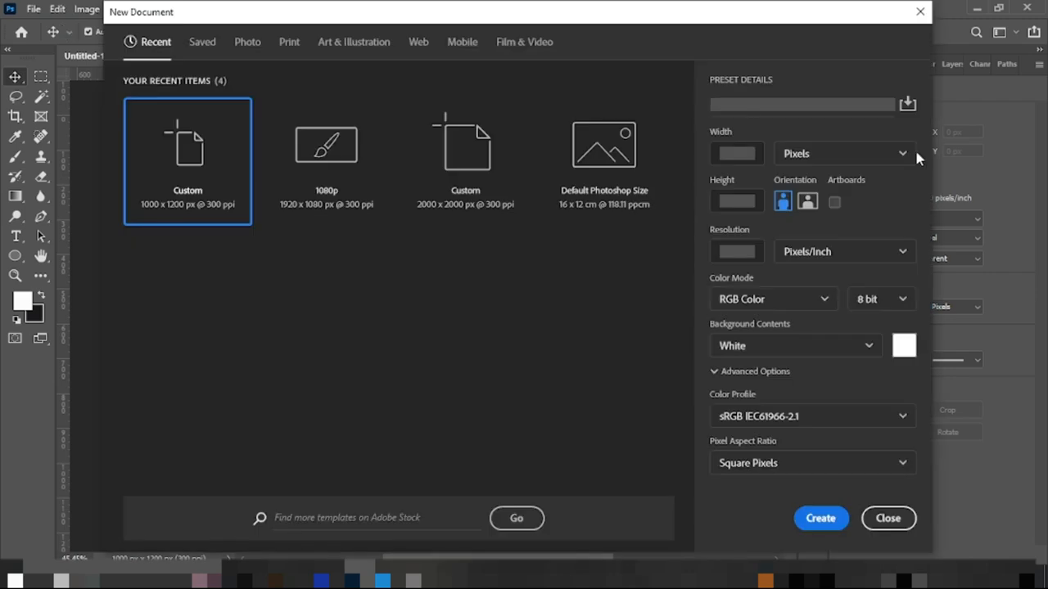
Create a 1000 x 1200 px document at 300 ppi with a white background, named Burger Poster Design
text(b)
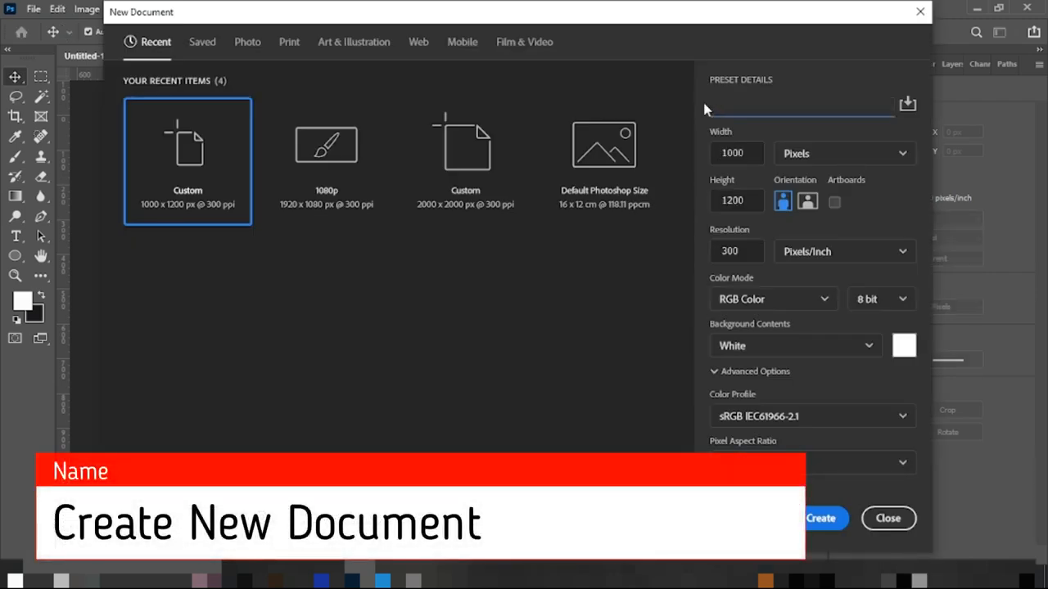
text(urger P)
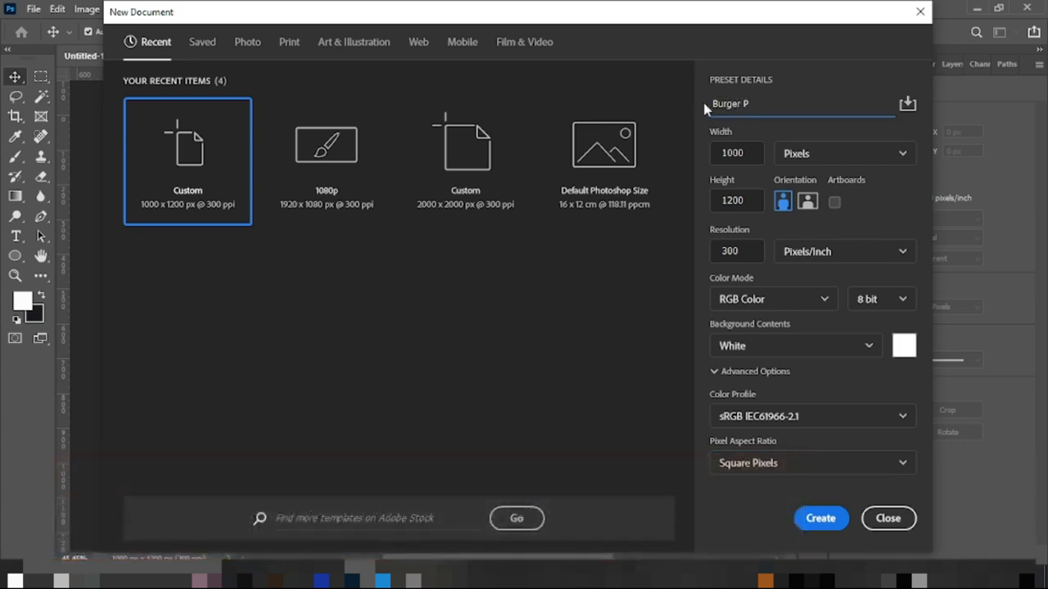
text(oster Design)
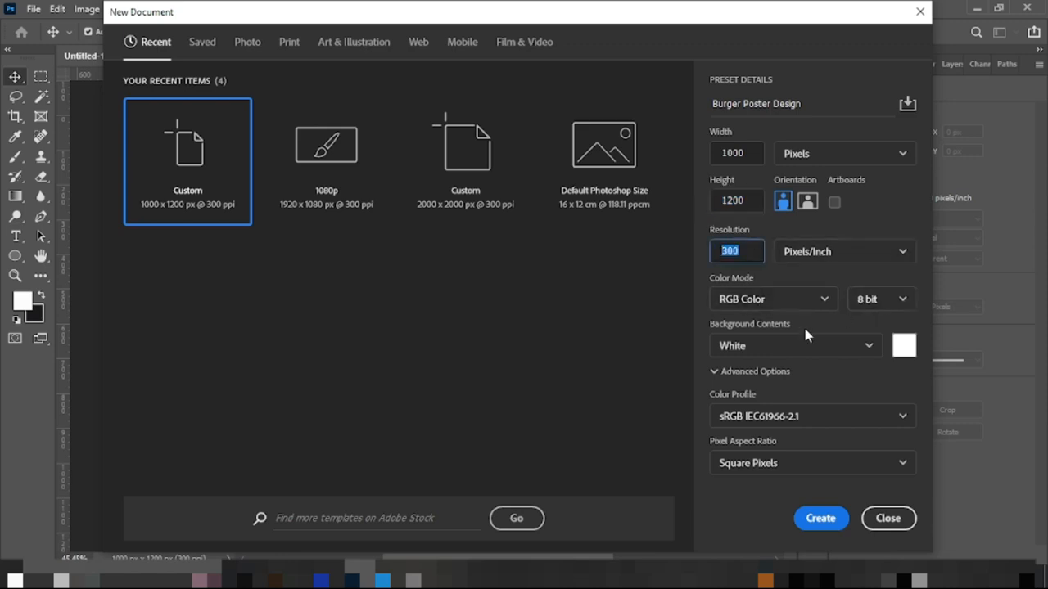
click(810, 518)
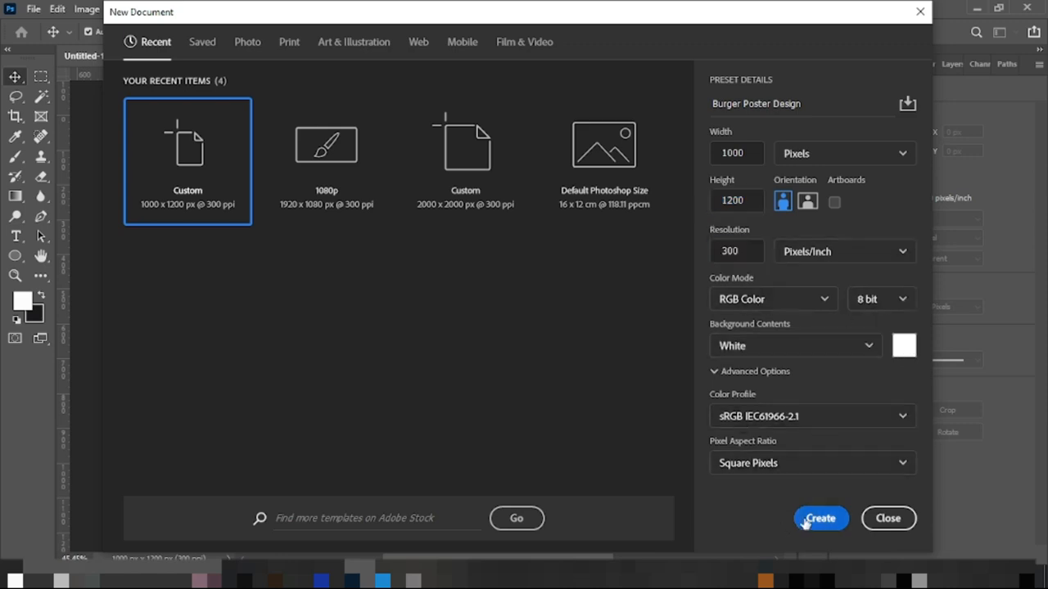
Convert the locked background into a regular layer named Layer 0
click(951, 65)
double_click(908, 163)
click(655, 165)
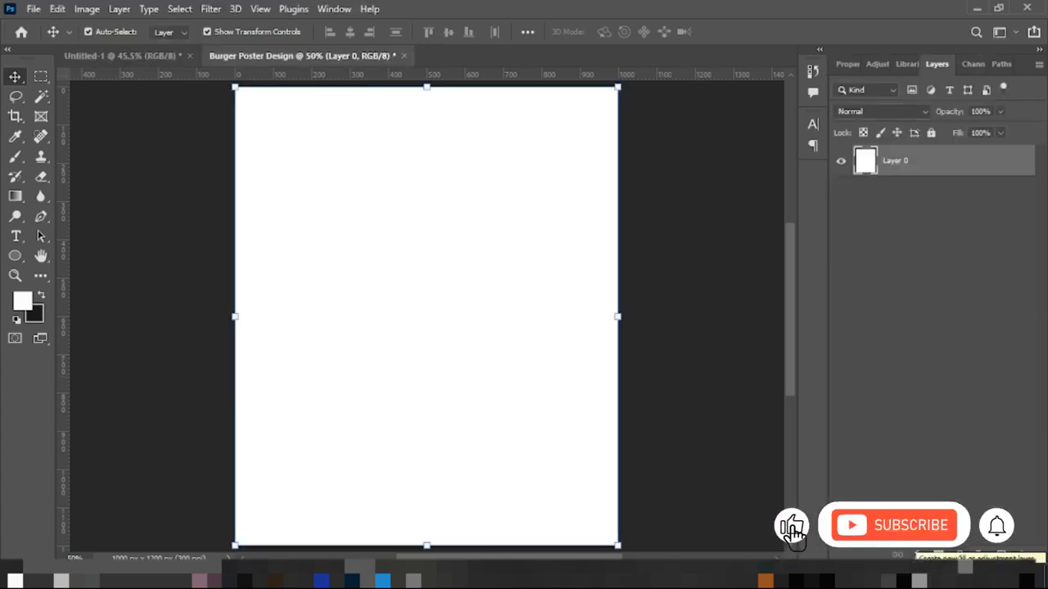
Add a Solid Color fill layer in black (#020202) above Layer 0
click(959, 555)
click(956, 284)
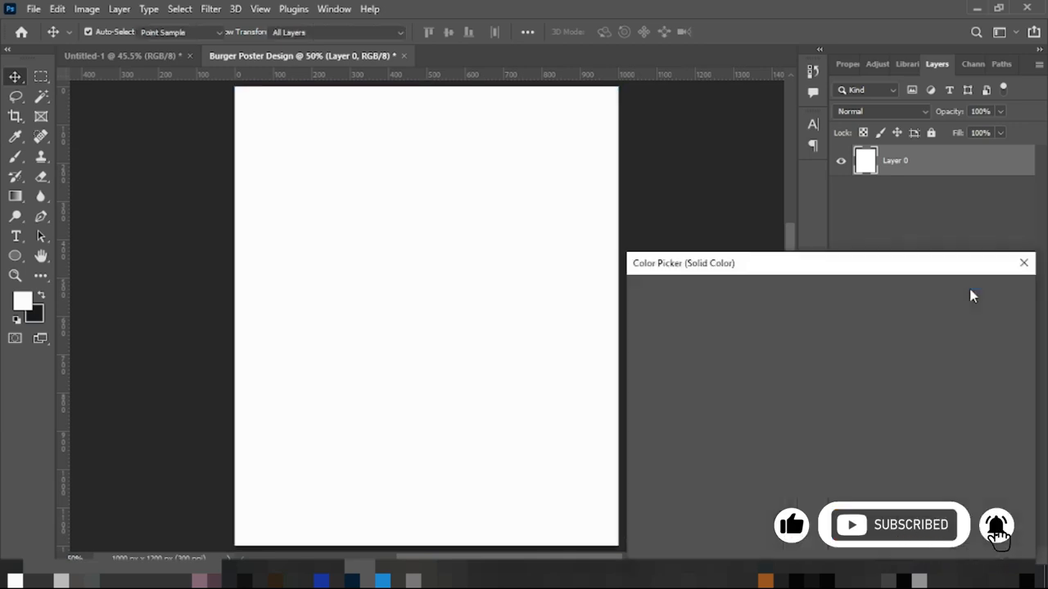
click(639, 492)
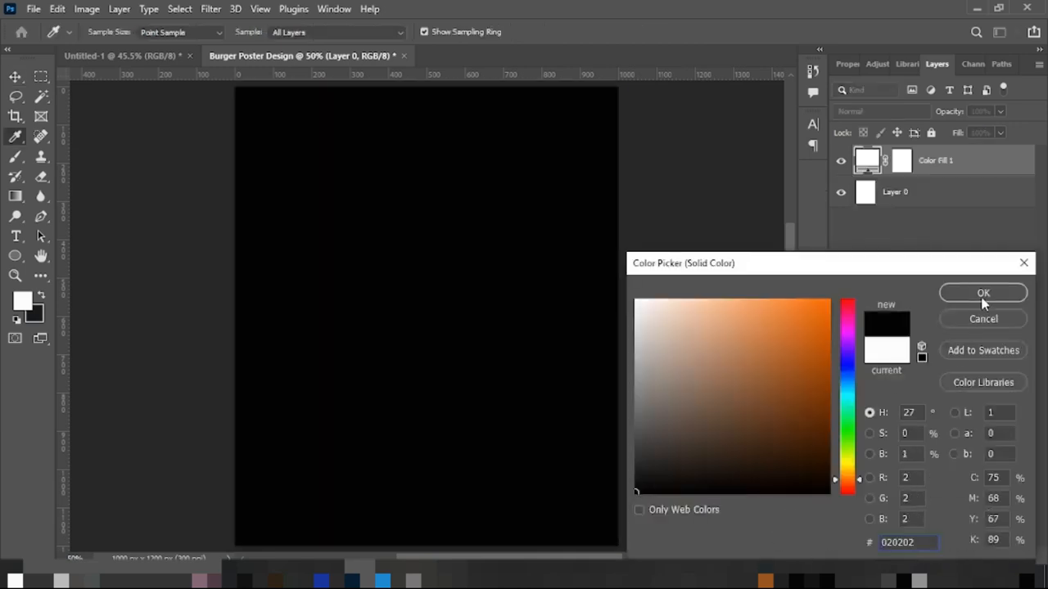
click(983, 297)
key(ctrl+0)
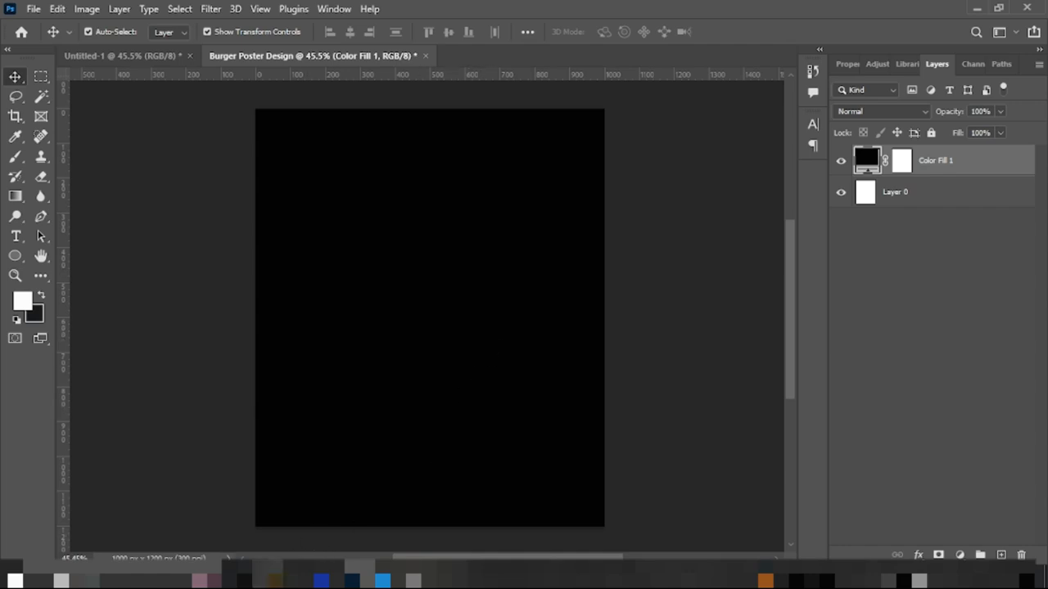
Place the Wood_Table-removebg-preview image from New folder (2) into the poster
mouse_move(270, 579)
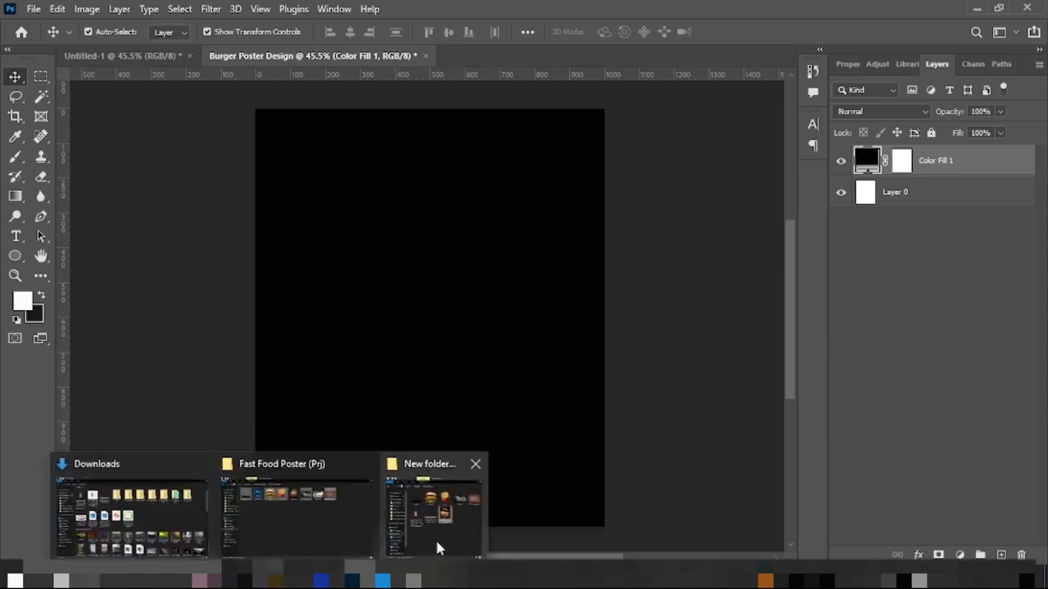
click(433, 550)
click(495, 15)
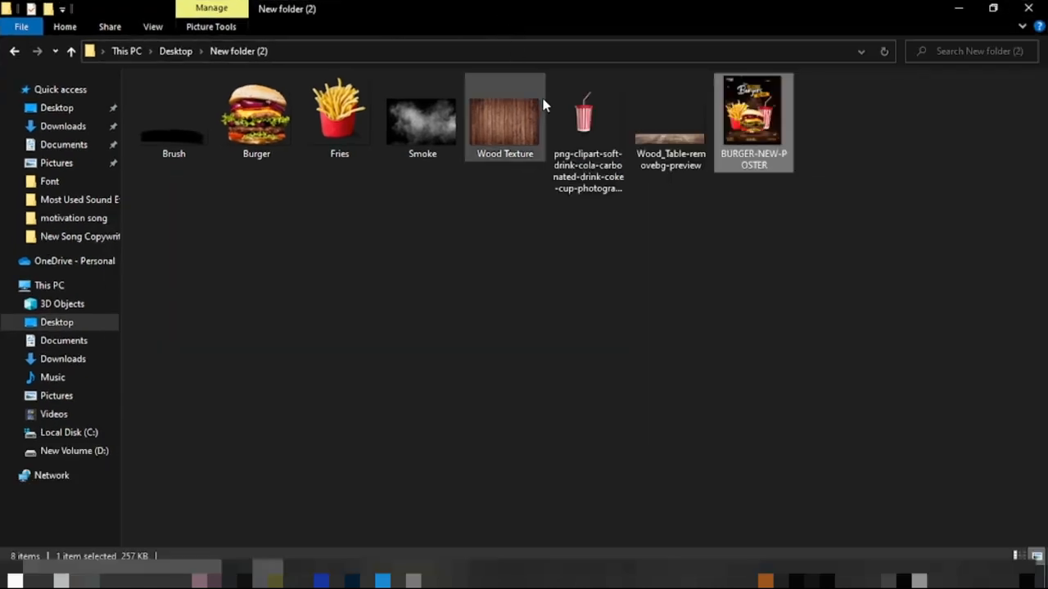
drag(677, 139, 388, 390)
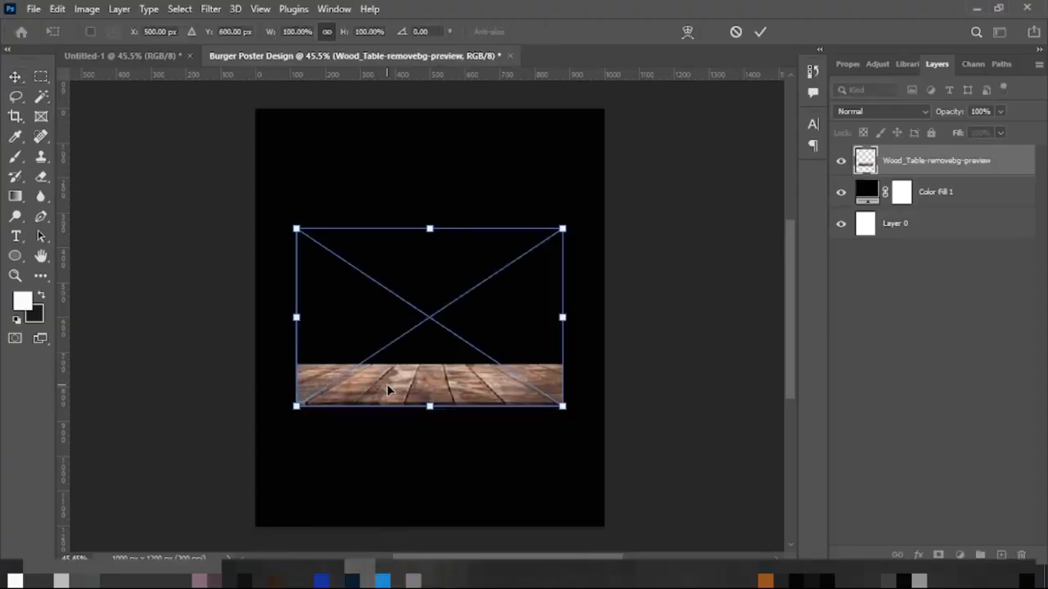
Scale the wood table to span the poster's full width and position it near the poster's lower edge
drag(560, 406, 604, 448)
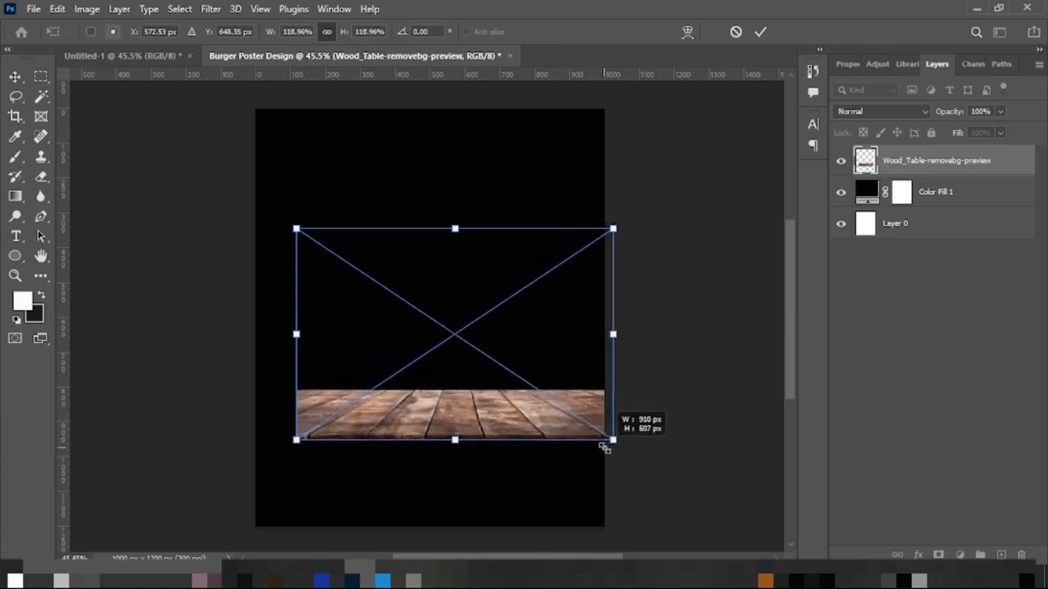
drag(289, 225, 225, 221)
drag(448, 385, 449, 433)
key(Return)
click(733, 255)
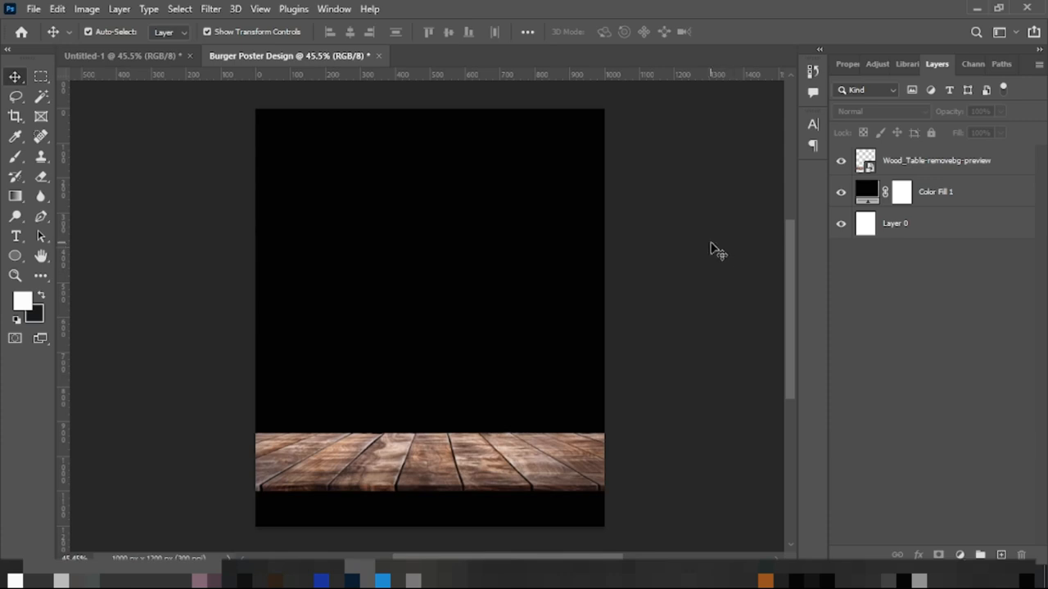
Place the Wood Texture image from New folder (2) and move it directly below the tabletop's front edge
click(275, 580)
click(417, 528)
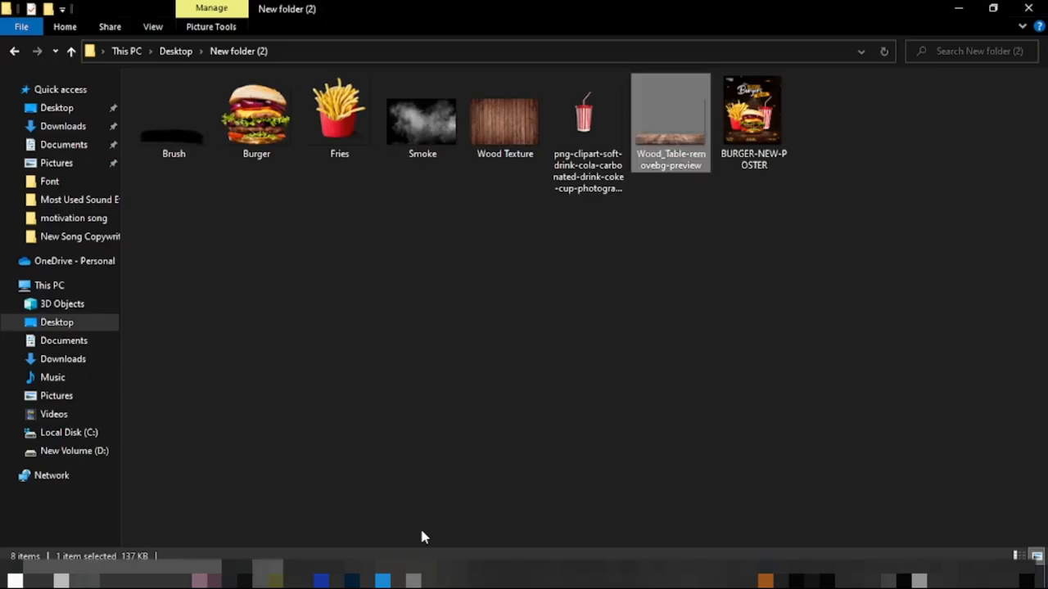
drag(504, 118, 409, 427)
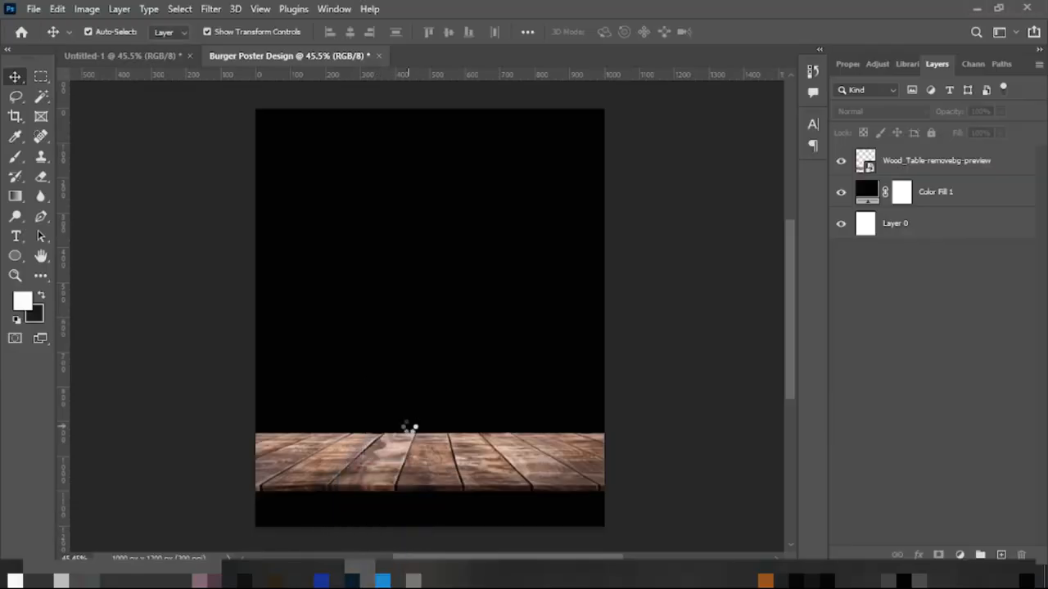
scroll(455, 332, down, 3)
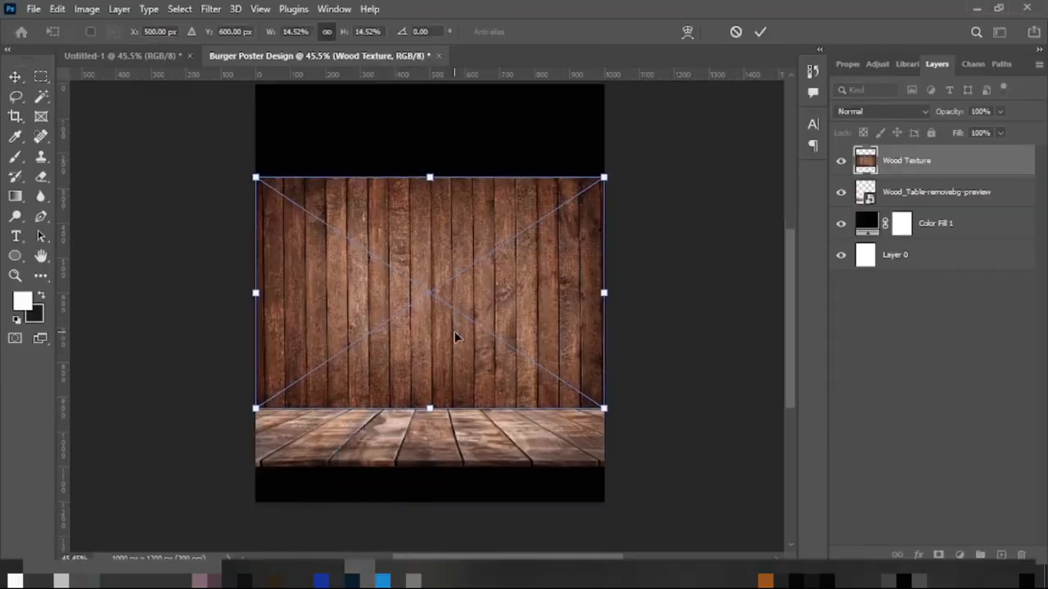
drag(456, 332, 438, 537)
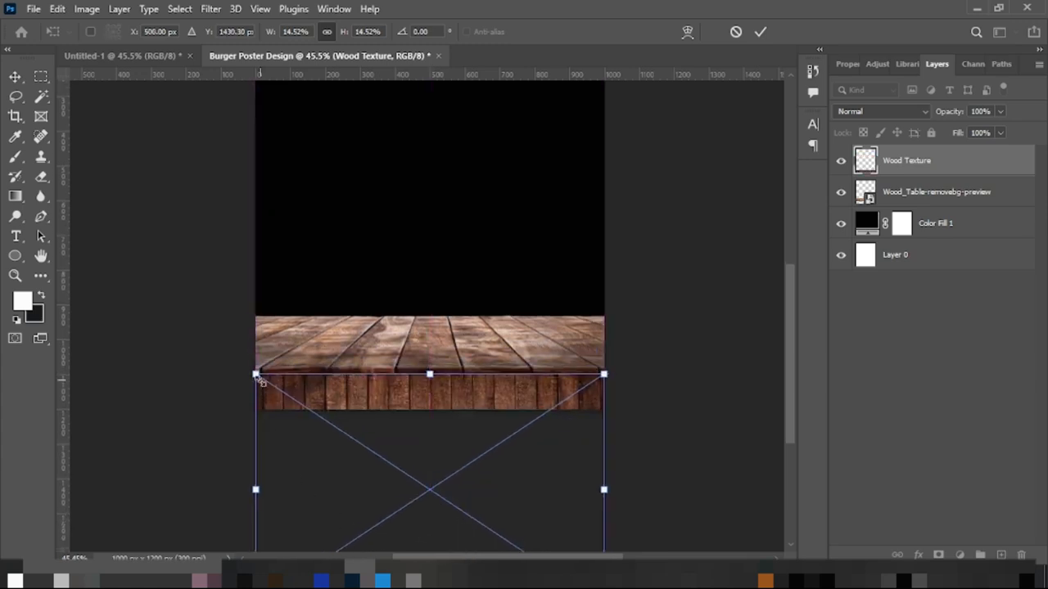
Enlarge the wood texture to about 40% and realign its upper edge with the tabletop's front edge
drag(256, 374, 166, 315)
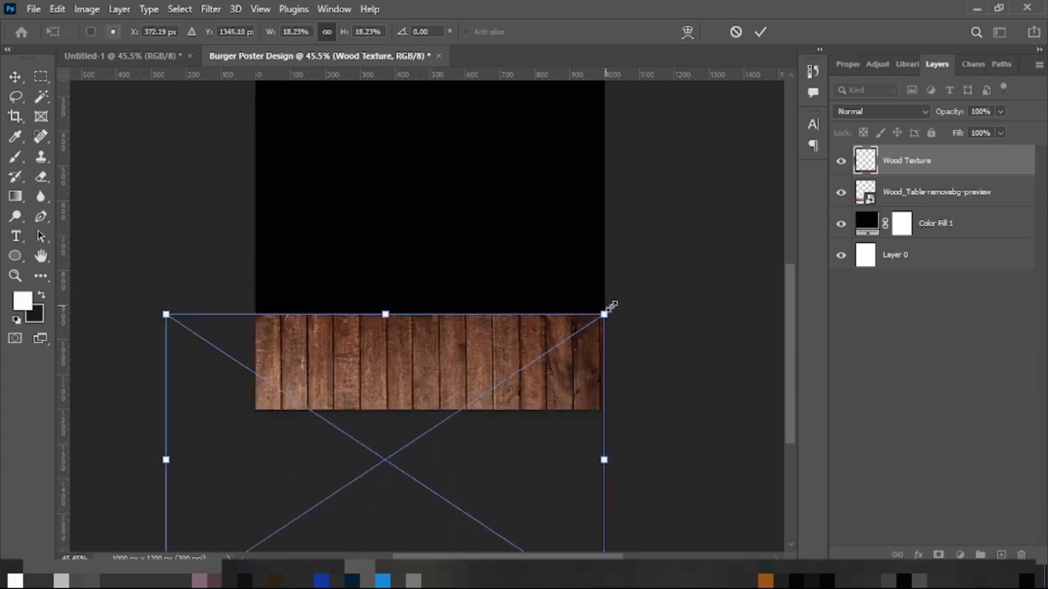
drag(604, 314, 765, 169)
drag(576, 405, 465, 458)
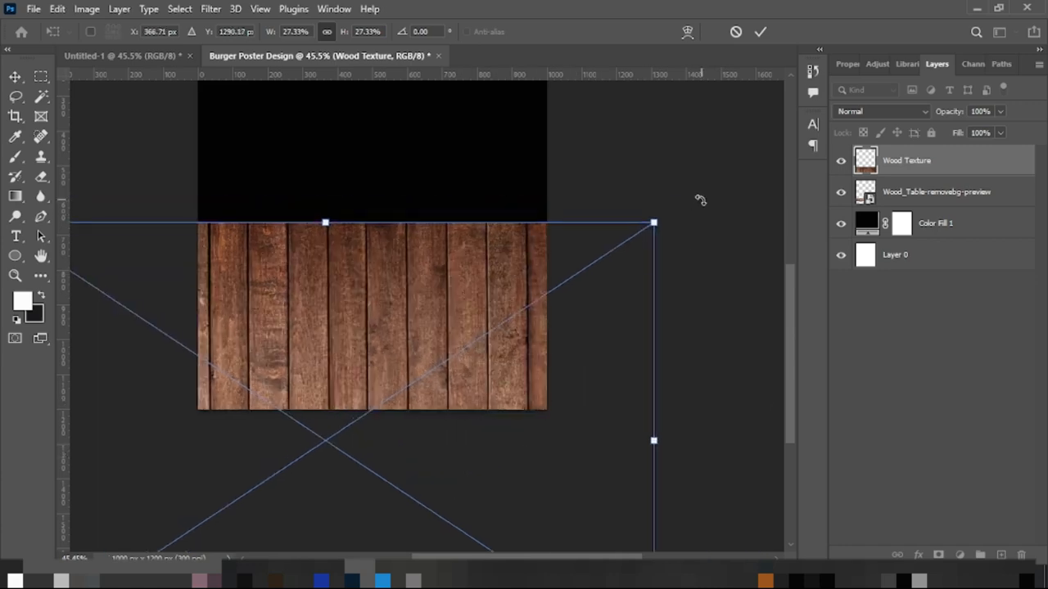
drag(653, 220, 773, 101)
drag(612, 286, 557, 542)
drag(710, 365, 821, 297)
drag(354, 375, 325, 456)
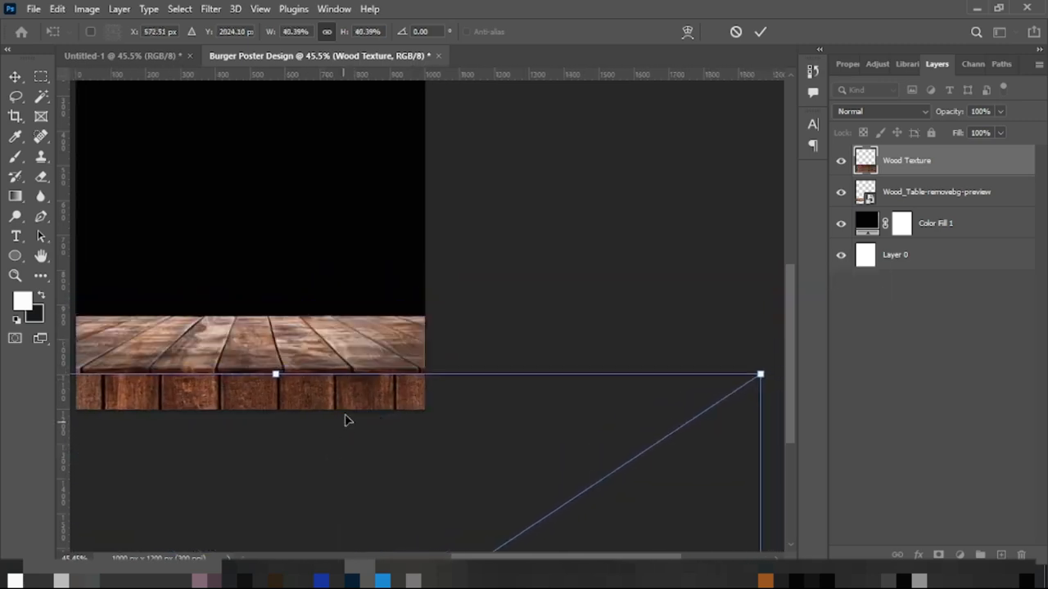
Enlarge the wood texture slightly further, align its vertical planks with the tabletop boards, and commit the placement
scroll(343, 430, down, 3)
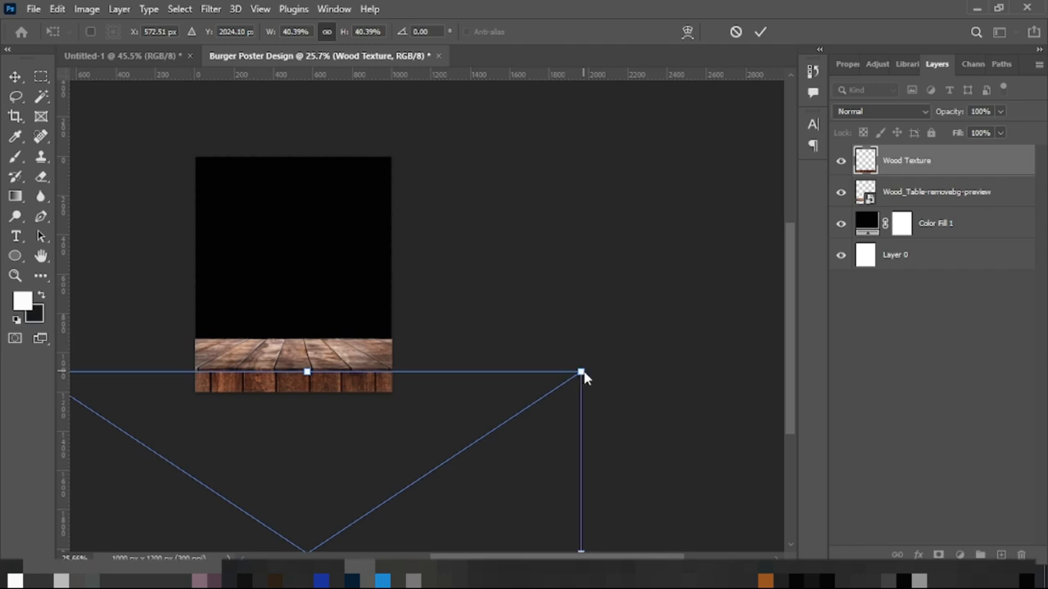
drag(579, 371, 620, 349)
drag(354, 373, 321, 402)
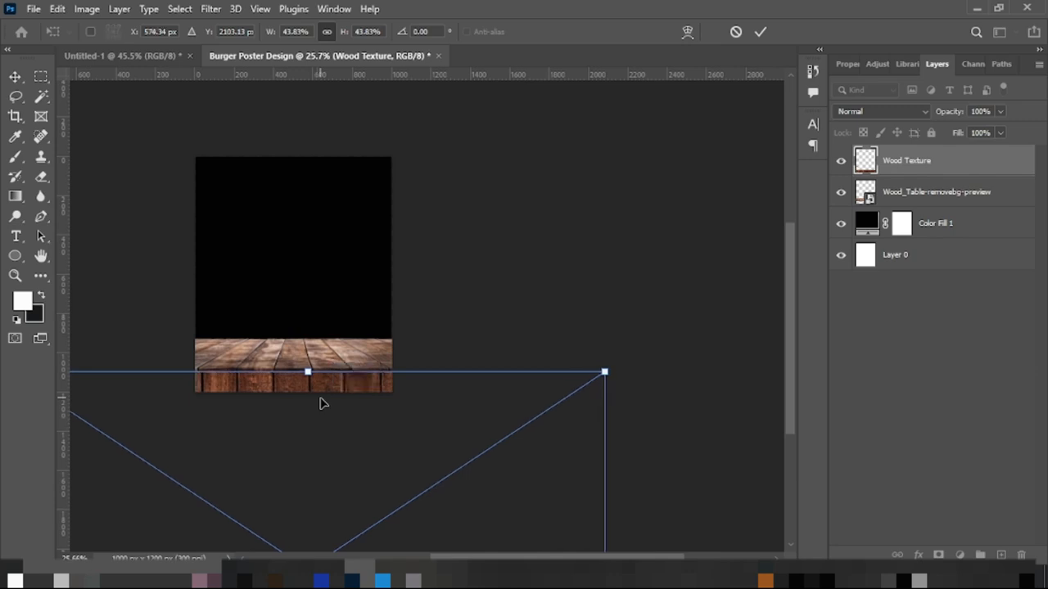
drag(603, 372, 648, 341)
drag(348, 370, 334, 402)
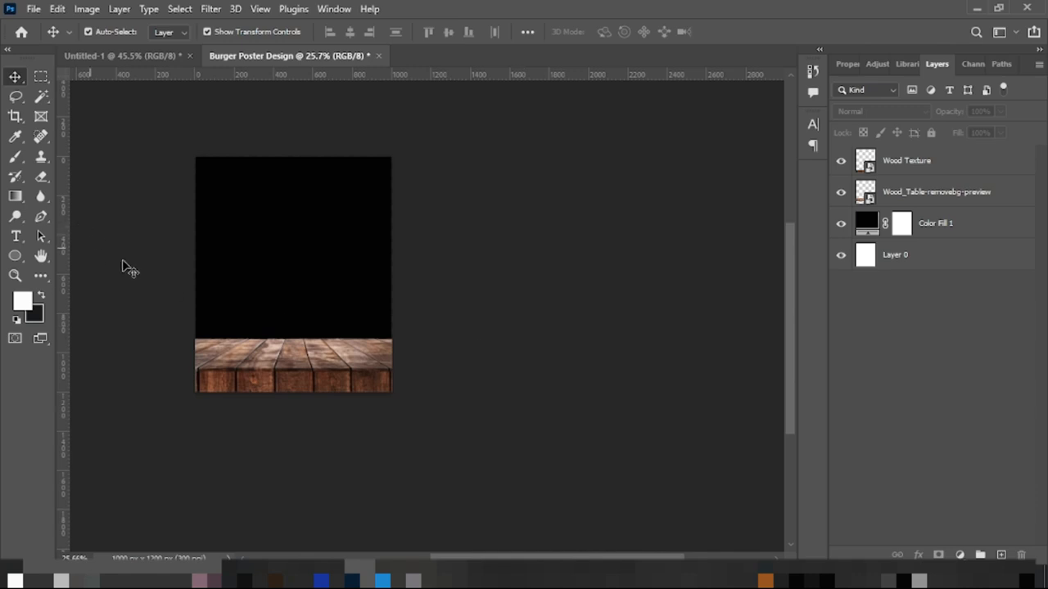
scroll(217, 262, up, 2)
click(299, 419)
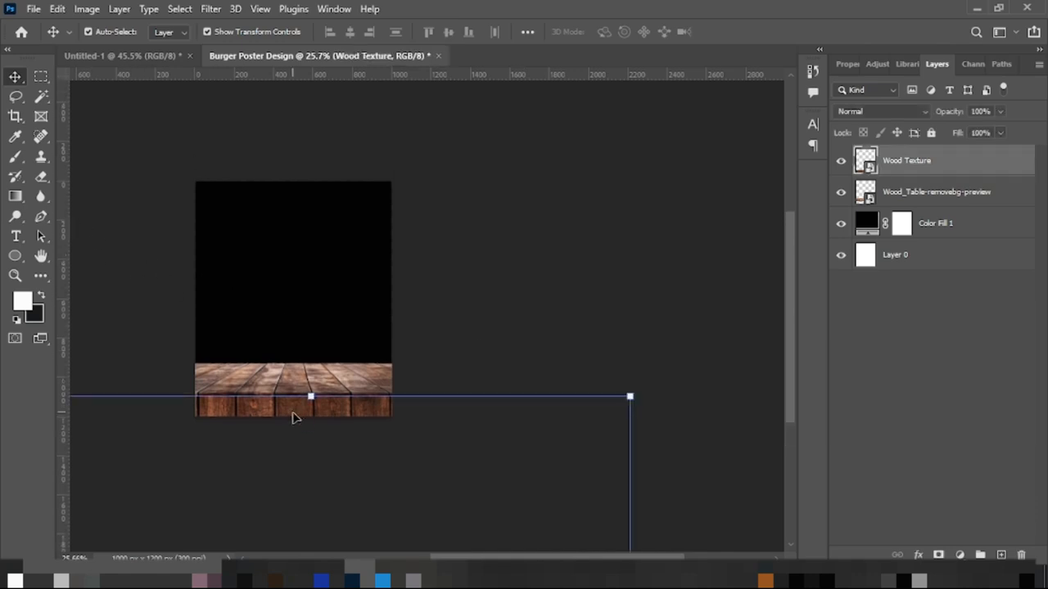
click(522, 325)
scroll(262, 313, up, 4)
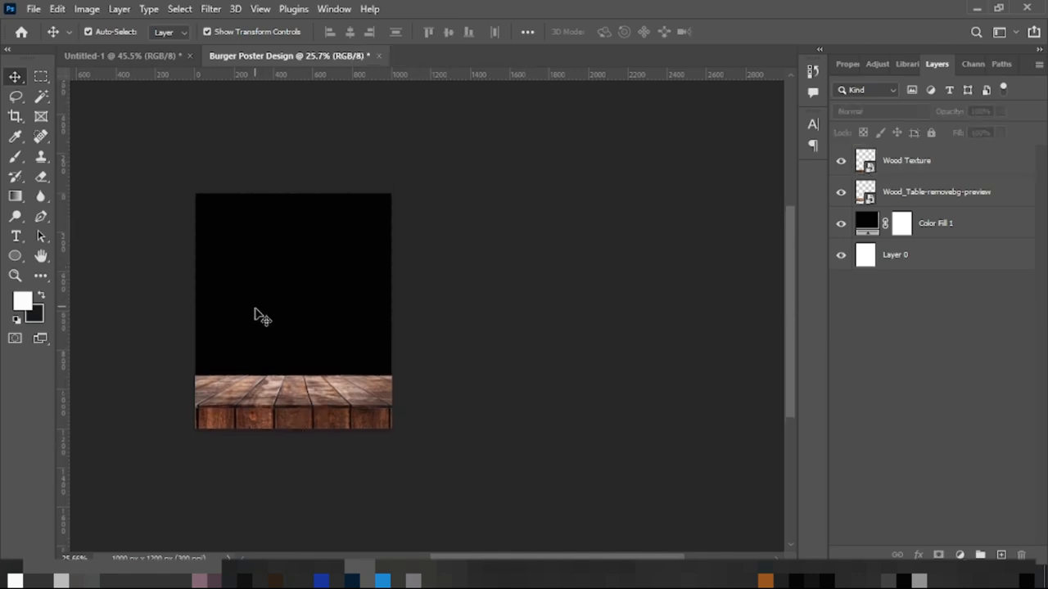
scroll(311, 321, up, 1)
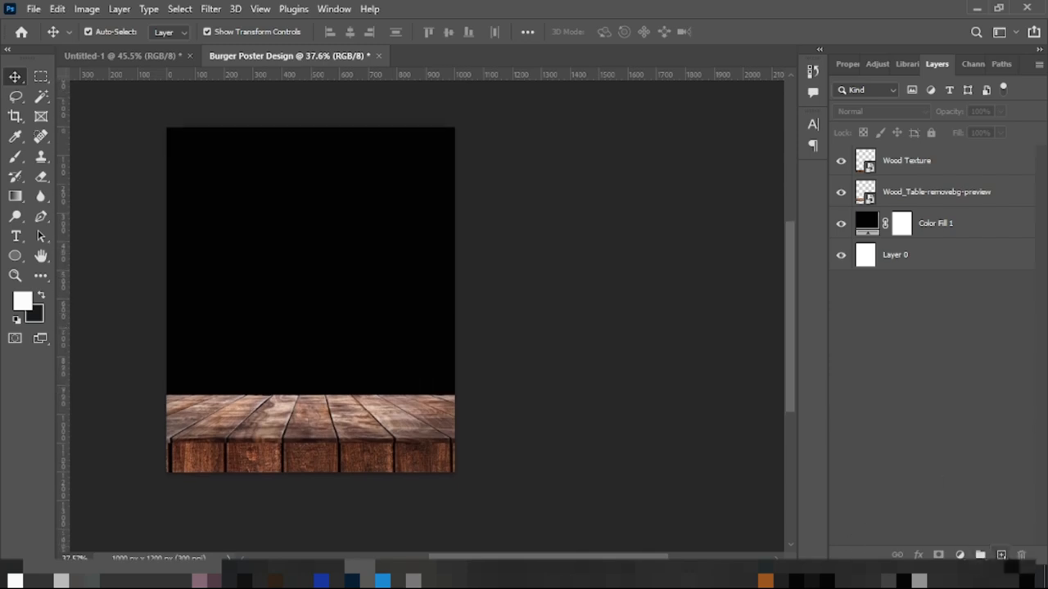
Add an empty layer above the wood texture and set up the Brush tool with black (#020202) as foreground color
click(1000, 555)
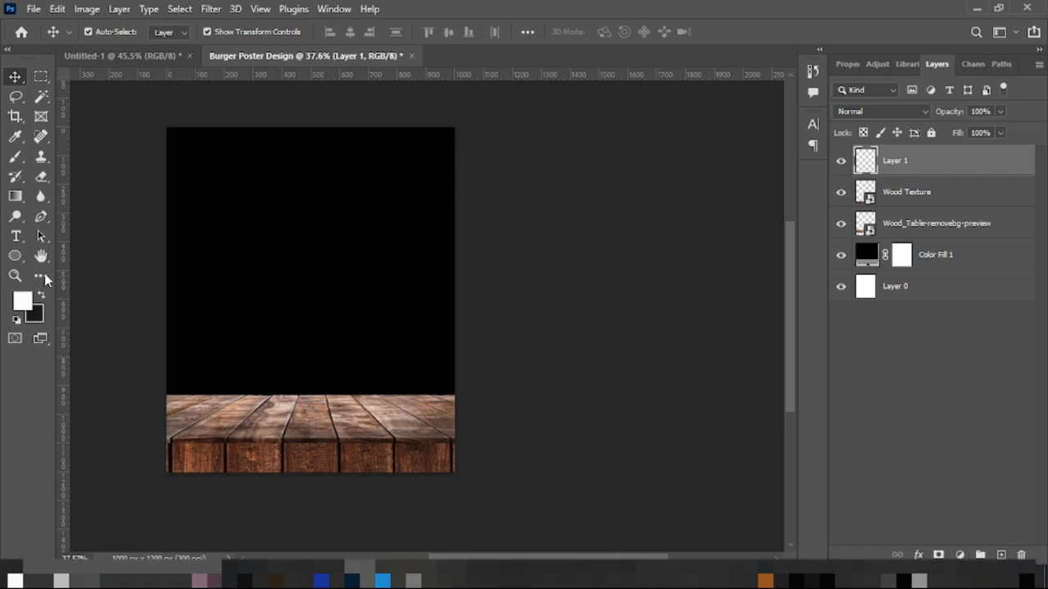
drag(13, 161, 77, 157)
drag(119, 421, 143, 514)
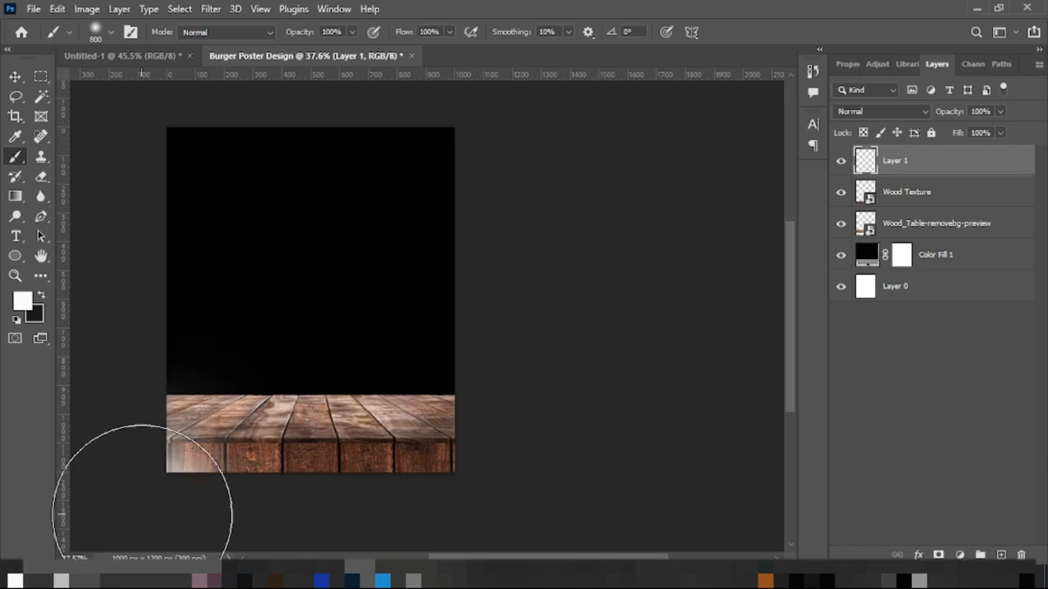
click(22, 301)
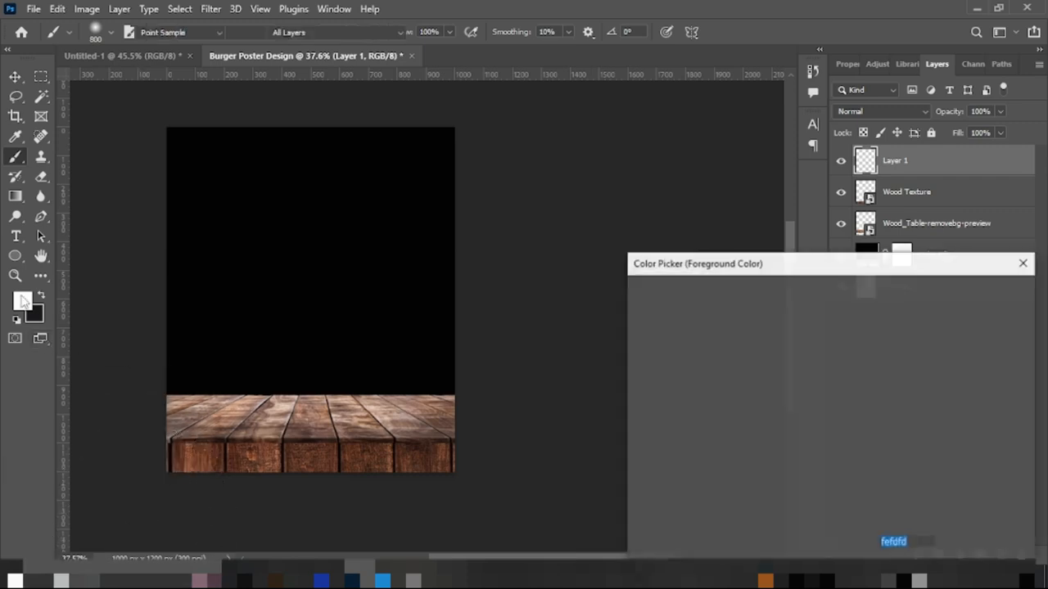
click(454, 345)
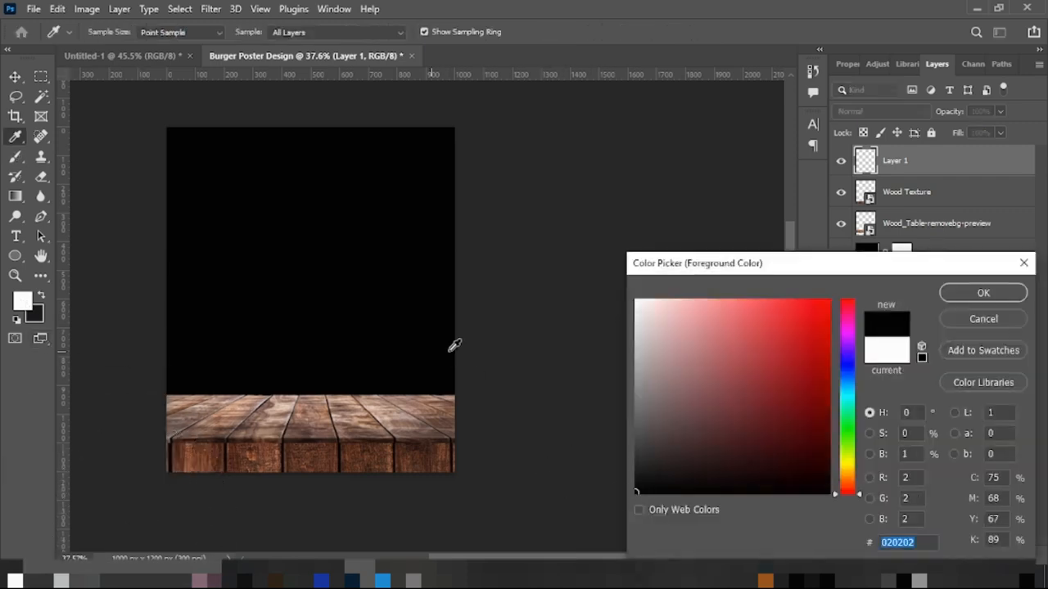
click(959, 296)
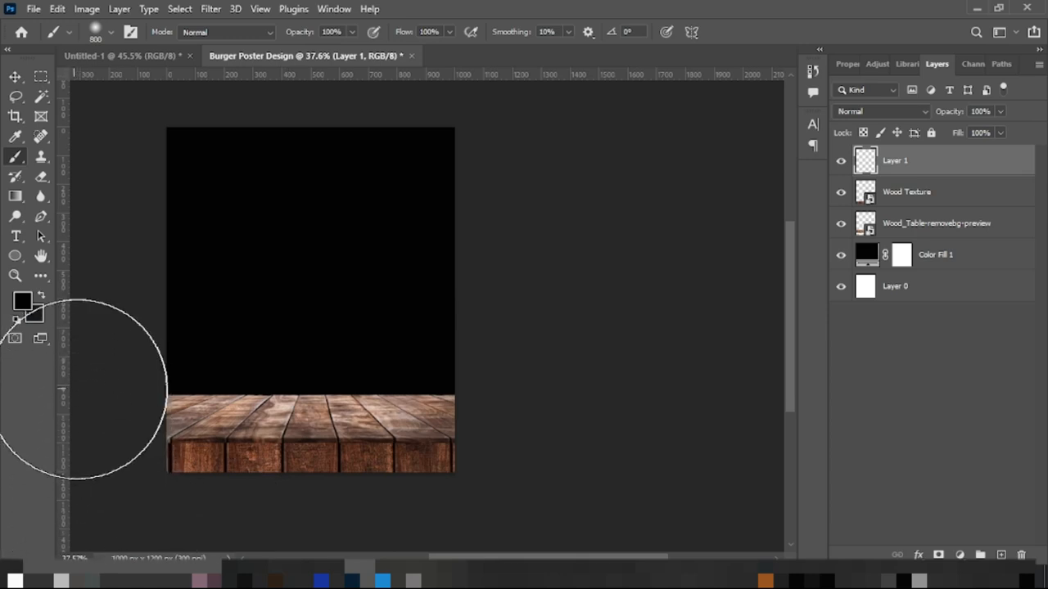
Try shading the lower part of the wood table with black brush strokes on the new layer, and delete that layer
drag(497, 557, 449, 559)
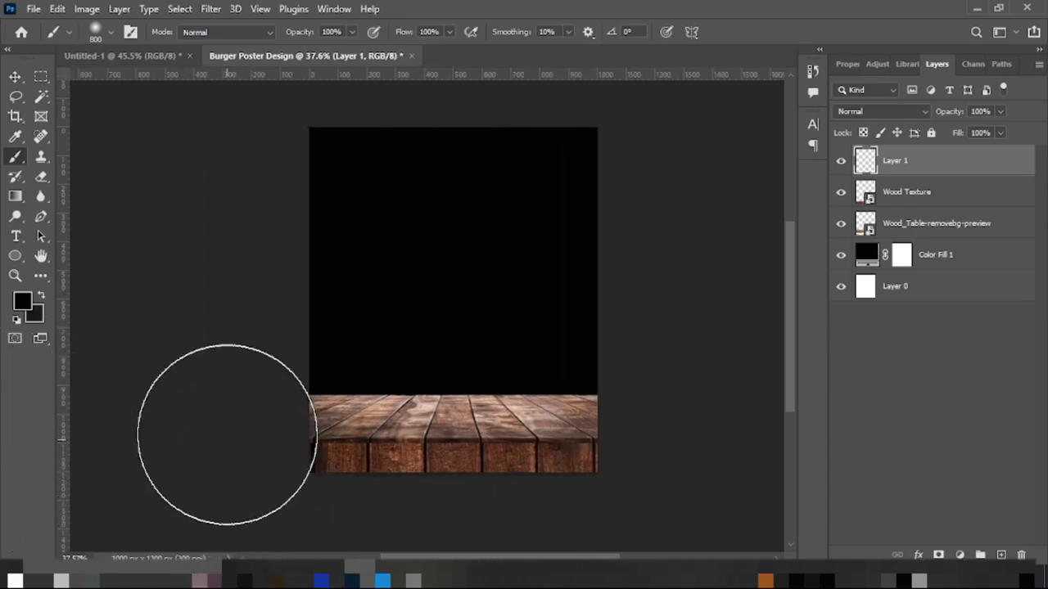
mouse_move(262, 491)
mouse_down()
mouse_move(352, 548)
mouse_move(443, 559)
mouse_move(560, 566)
mouse_move(642, 551)
mouse_up()
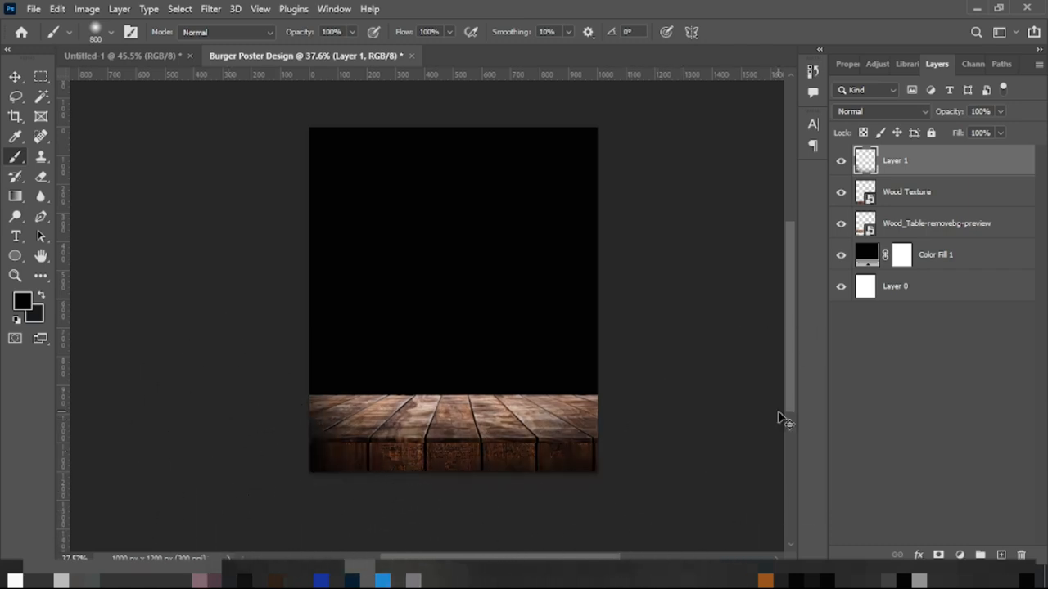
key(Delete)
Rasterize the Wood Texture layer and darken the front planks along the poster's lower edge with soft black brush strokes
click(123, 391)
click(568, 237)
click(407, 281)
click(501, 236)
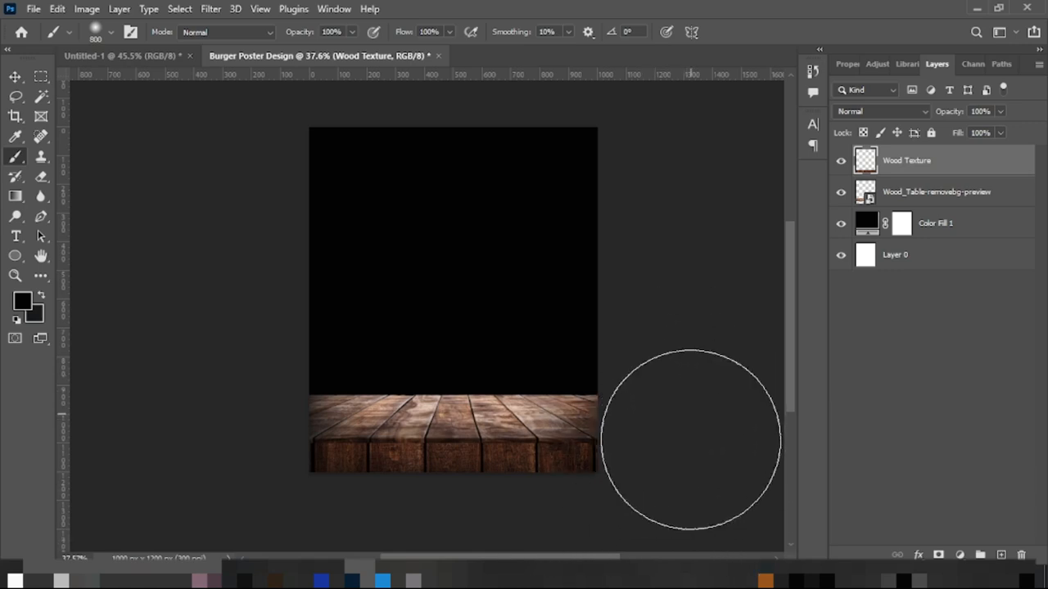
drag(587, 531, 364, 563)
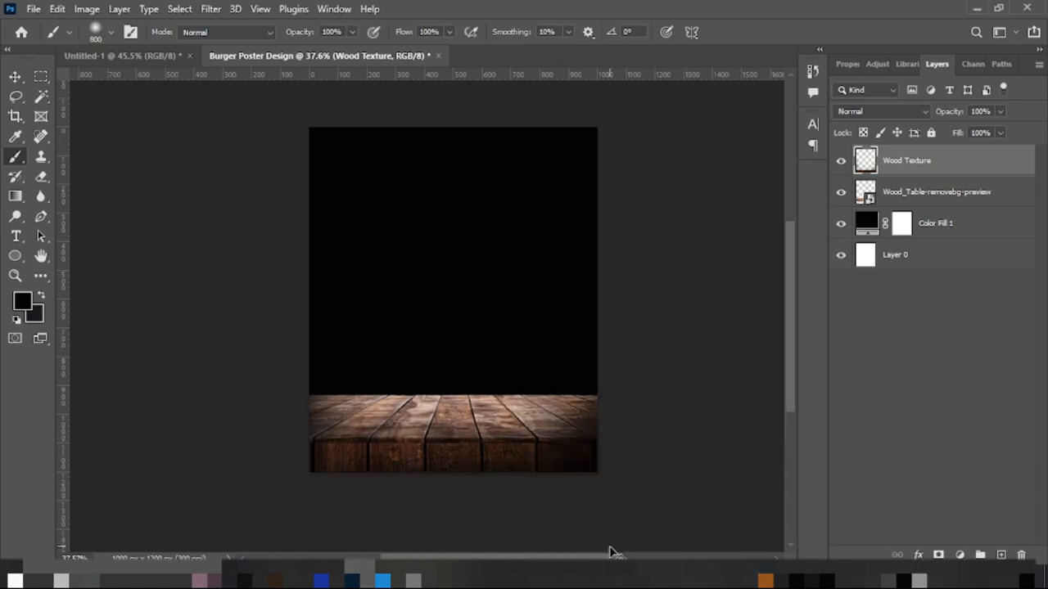
Undo the last brush stroke and reshade the Wood Texture layer's front planks and side edge with soft black brush dabs
key(ctrl+z)
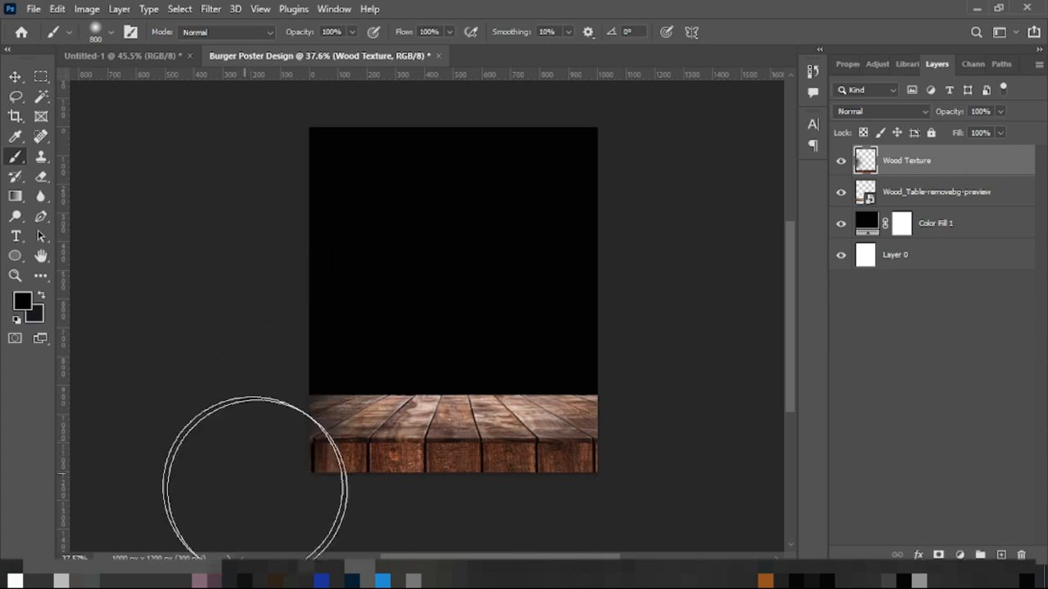
click(365, 521)
click(477, 523)
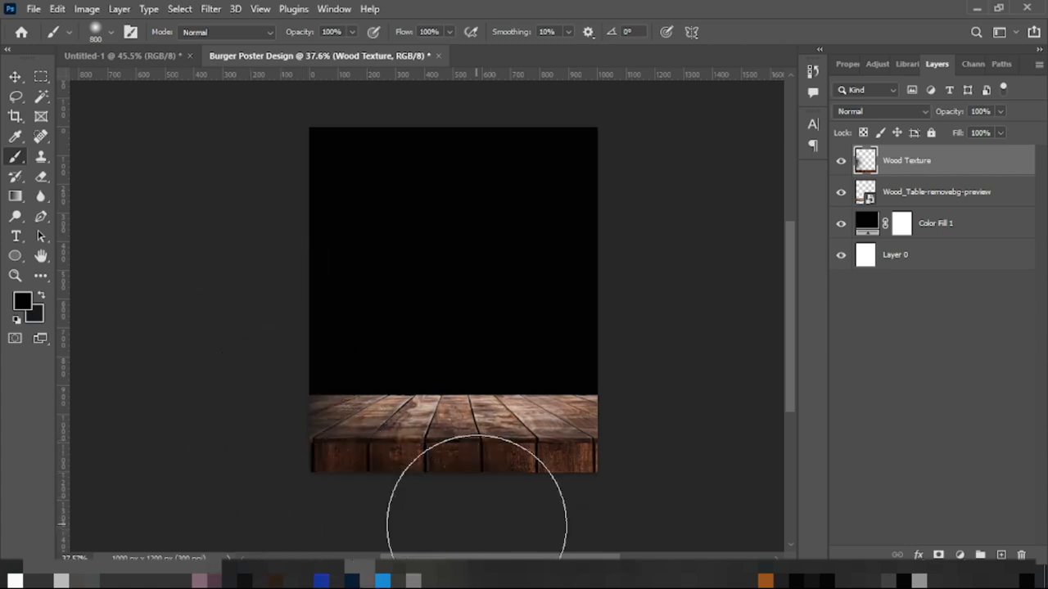
click(577, 523)
click(666, 374)
click(647, 352)
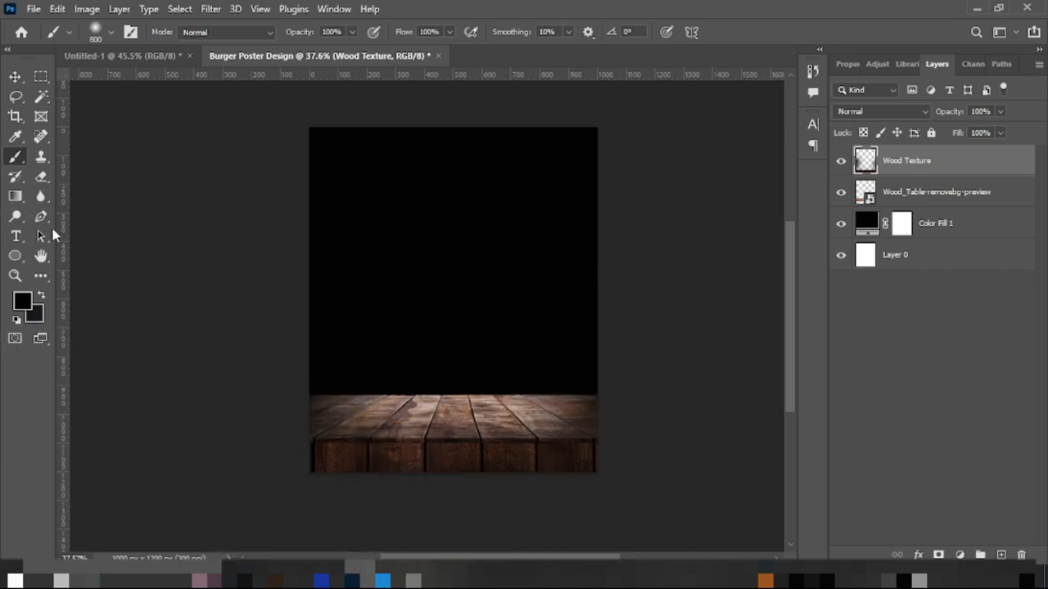
click(14, 76)
click(118, 298)
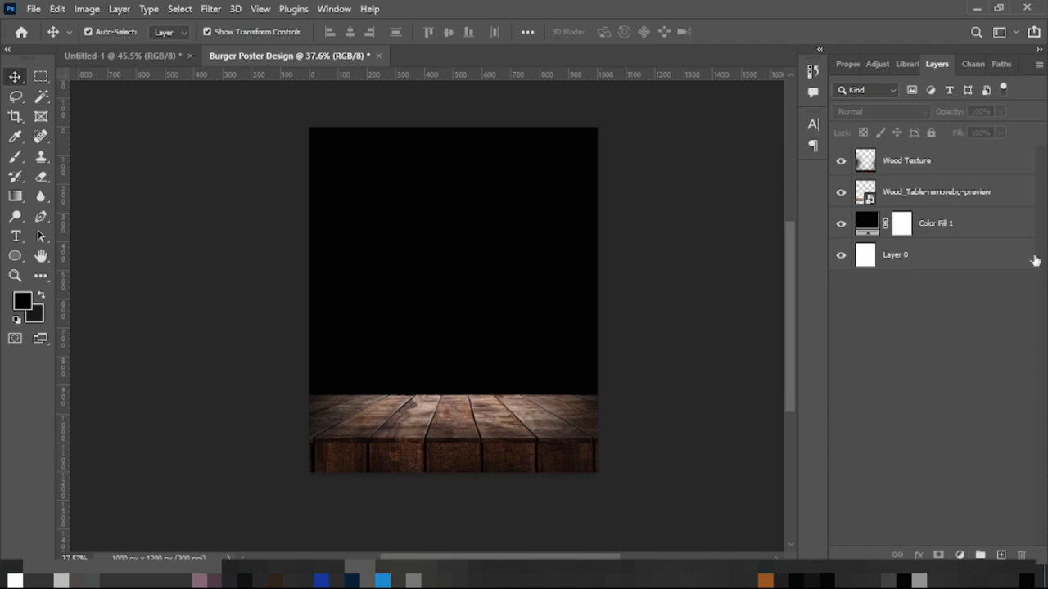
Add a Curves adjustment layer on top of the stack and darken the table with a curve point at input 96, output 68
click(959, 555)
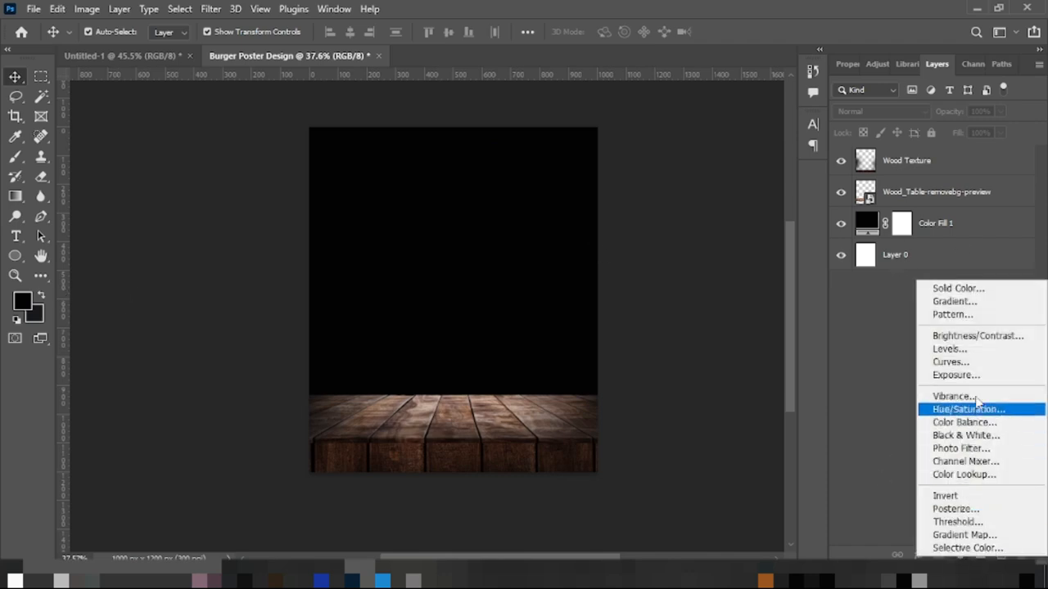
click(904, 366)
drag(912, 260, 919, 272)
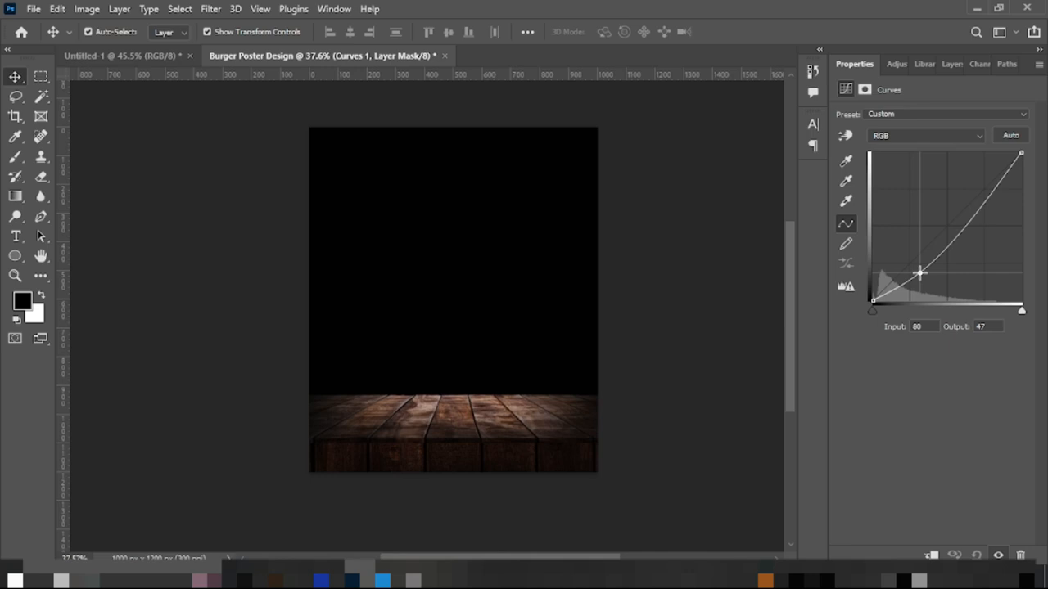
drag(925, 272, 929, 262)
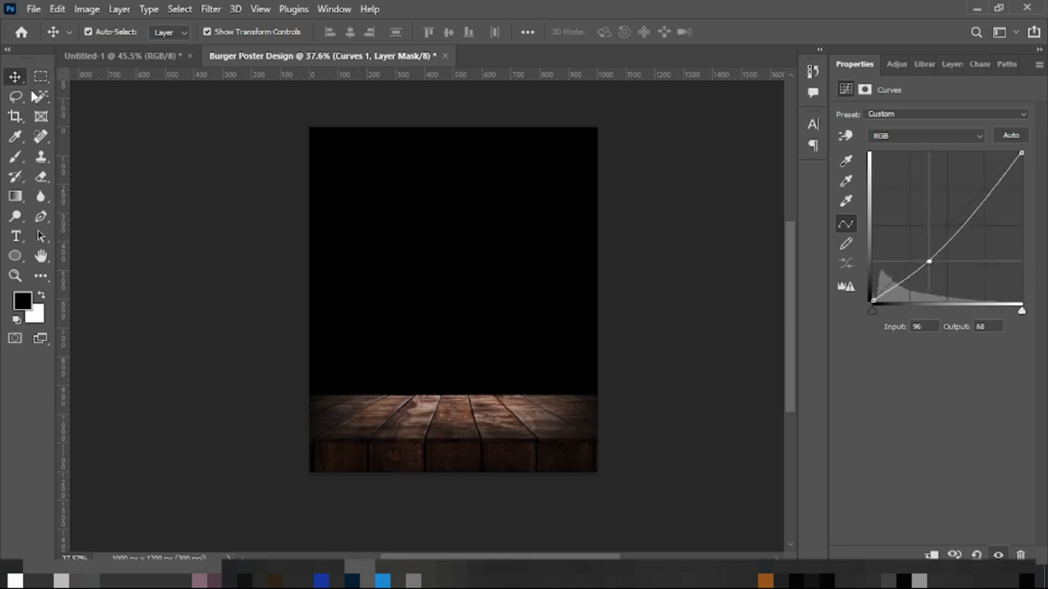
click(142, 266)
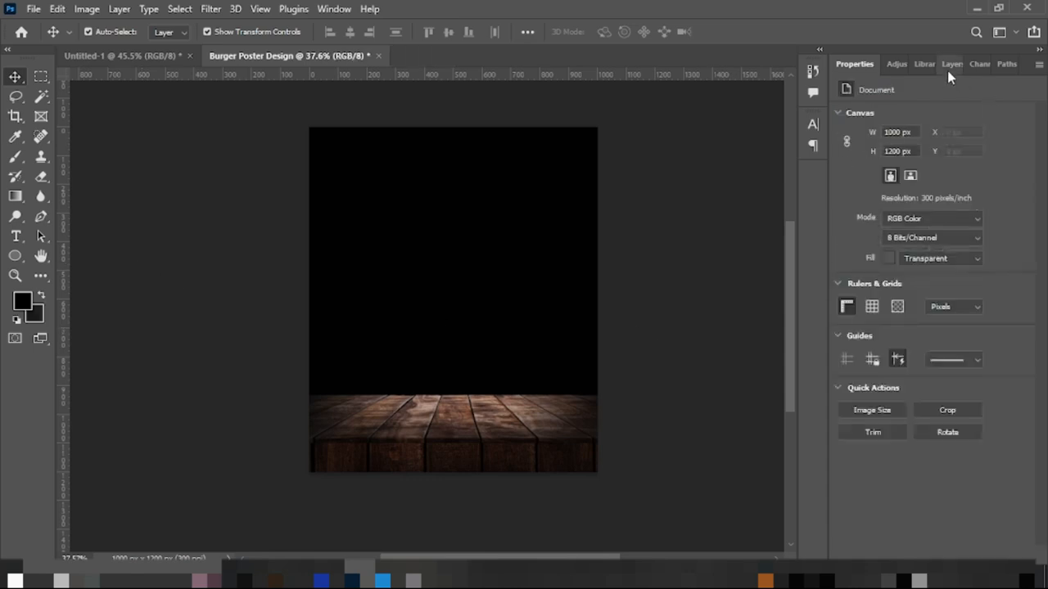
click(949, 65)
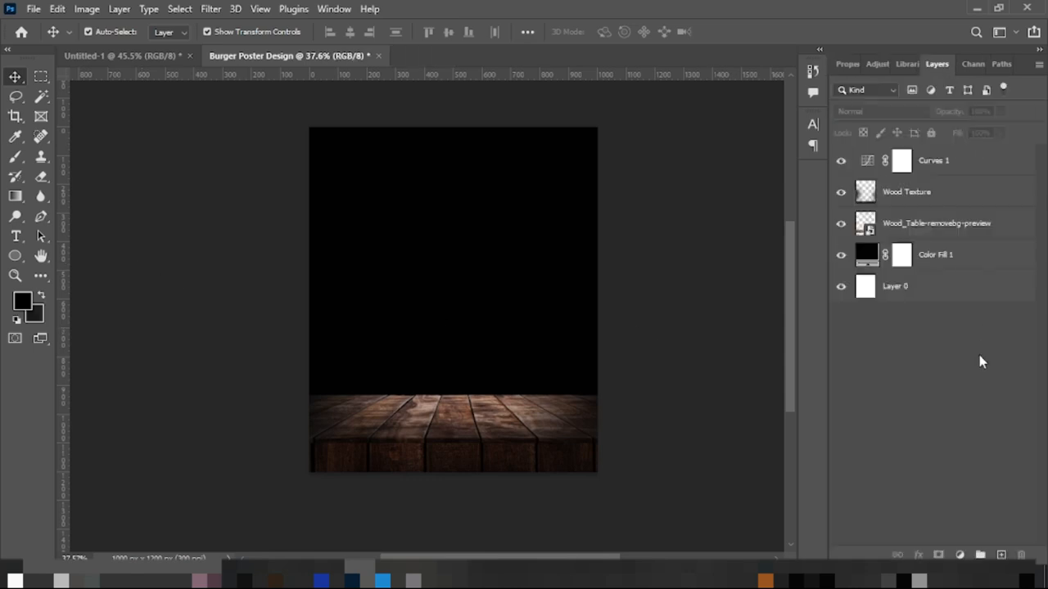
Place the Burger image above the Curves layer, scale it down, center it horizontally on the tabletop, and commit the placement
click(929, 171)
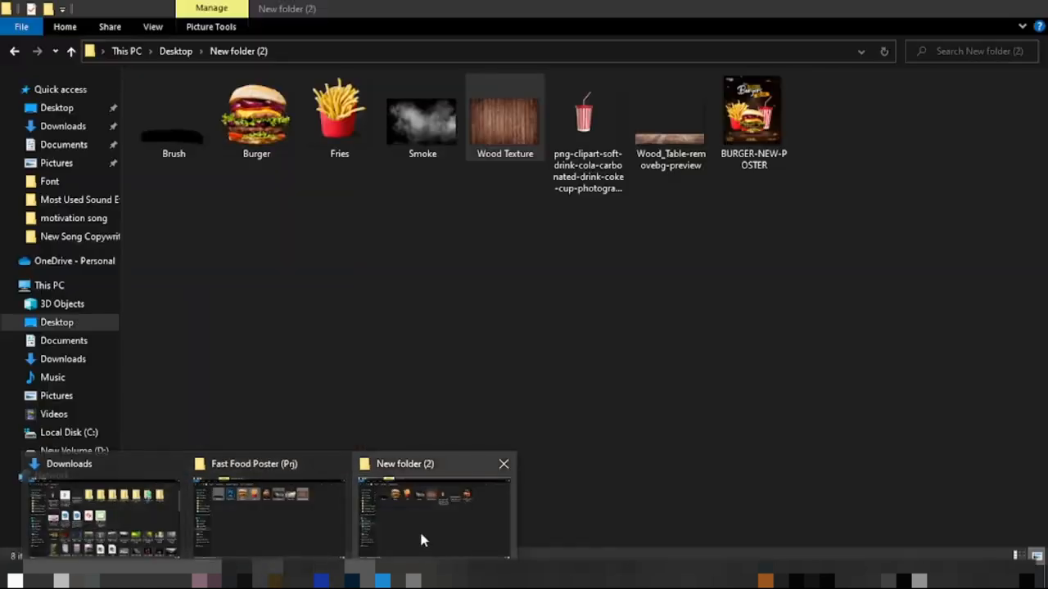
click(419, 529)
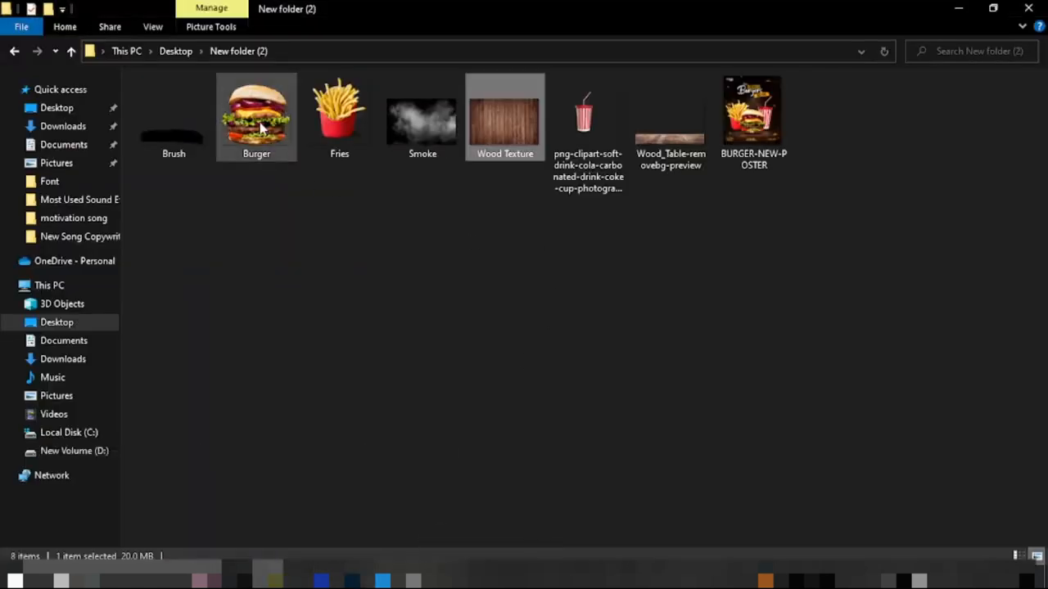
drag(256, 122, 439, 419)
drag(309, 174, 447, 295)
drag(528, 417, 456, 407)
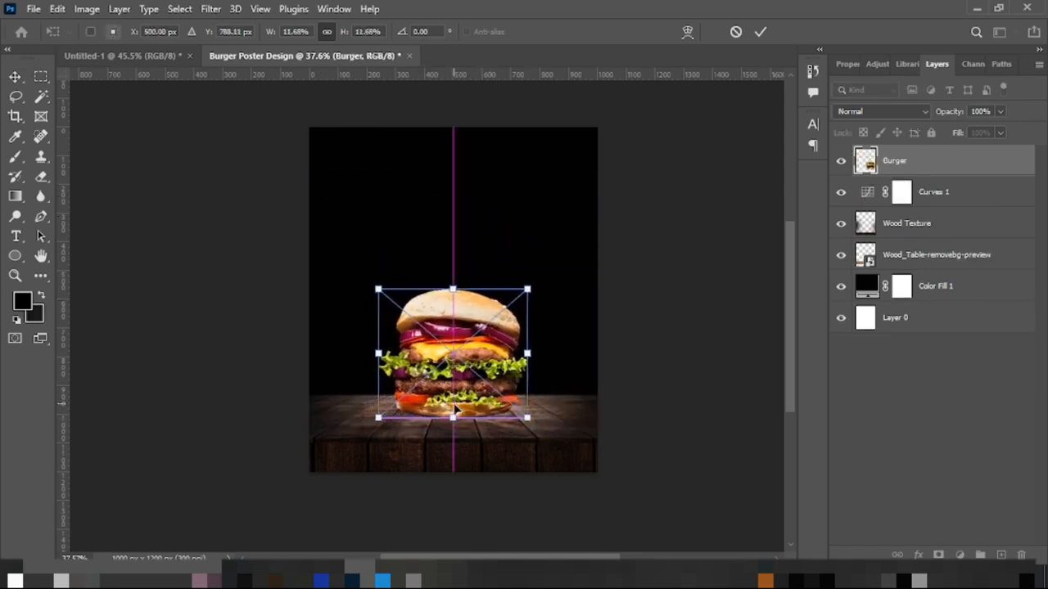
drag(518, 289, 513, 301)
drag(447, 336, 455, 335)
key(Return)
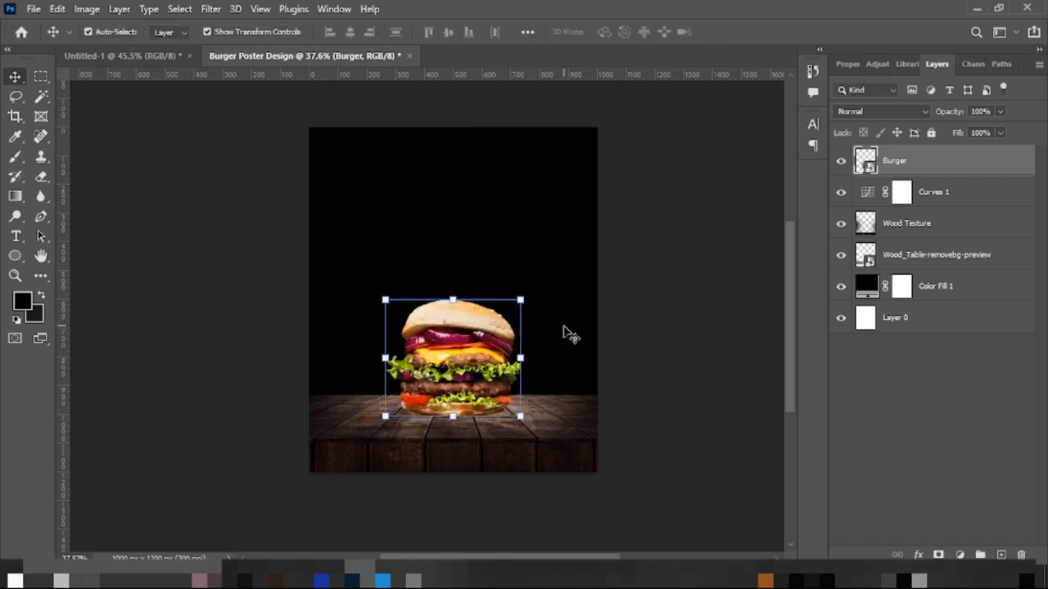
Place the Fries image into the poster and move its layer directly below the Burger layer
click(267, 580)
click(398, 520)
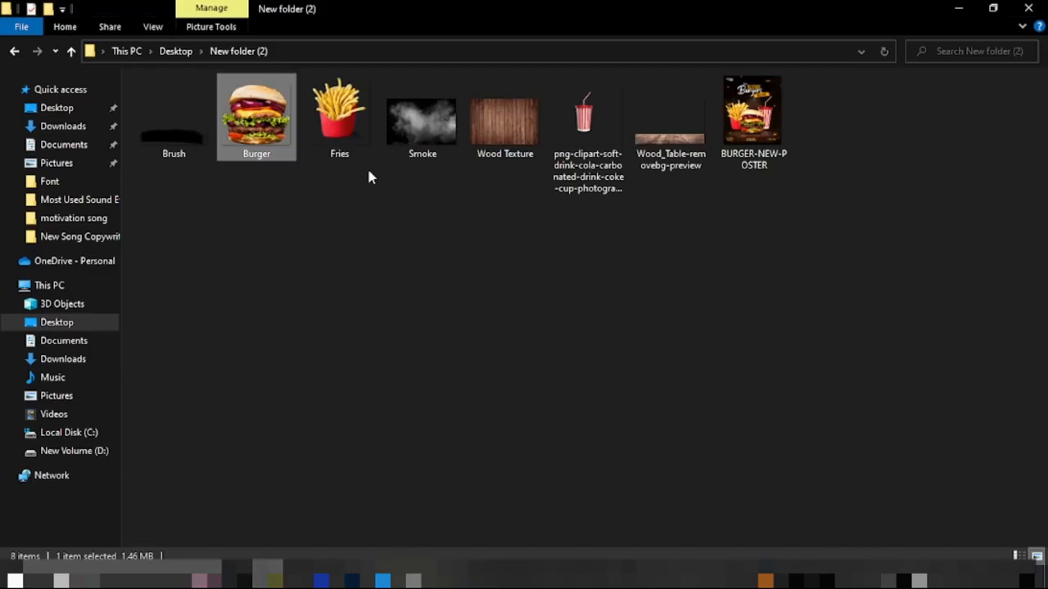
click(348, 123)
drag(344, 125, 391, 347)
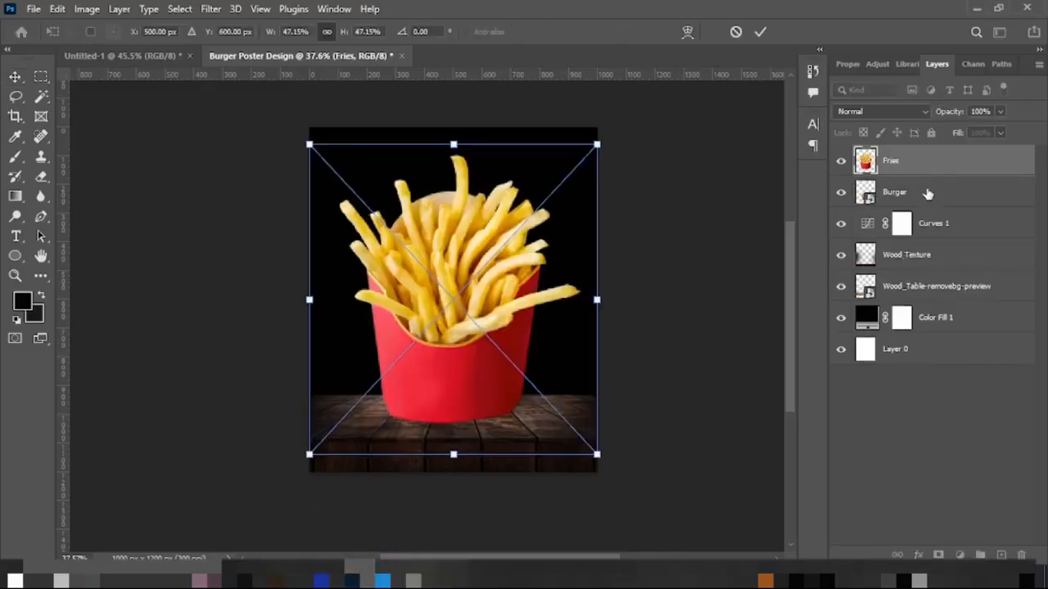
drag(903, 154, 896, 211)
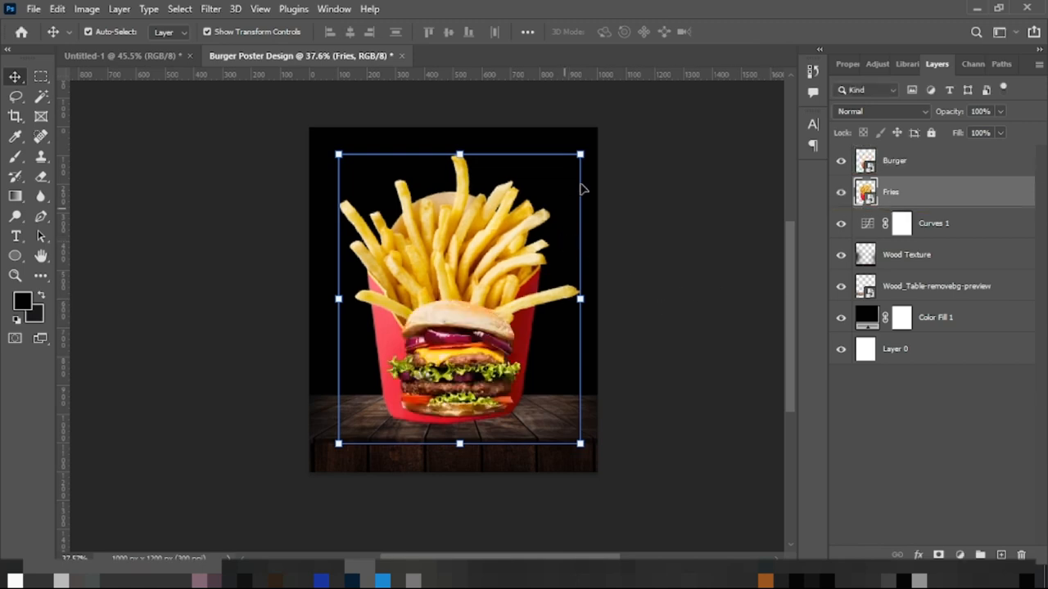
Scale the fries to about 24.29%, rotate them about -3.11°, position them behind the burger's left side, and commit the transform
drag(583, 154, 551, 214)
drag(278, 177, 419, 326)
drag(487, 460, 382, 393)
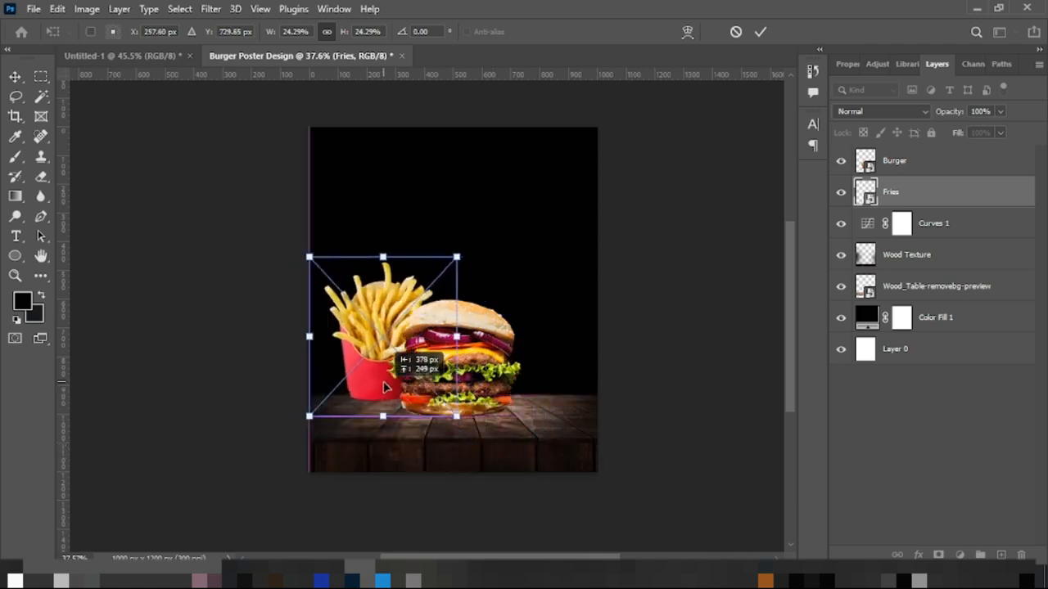
drag(469, 436, 474, 430)
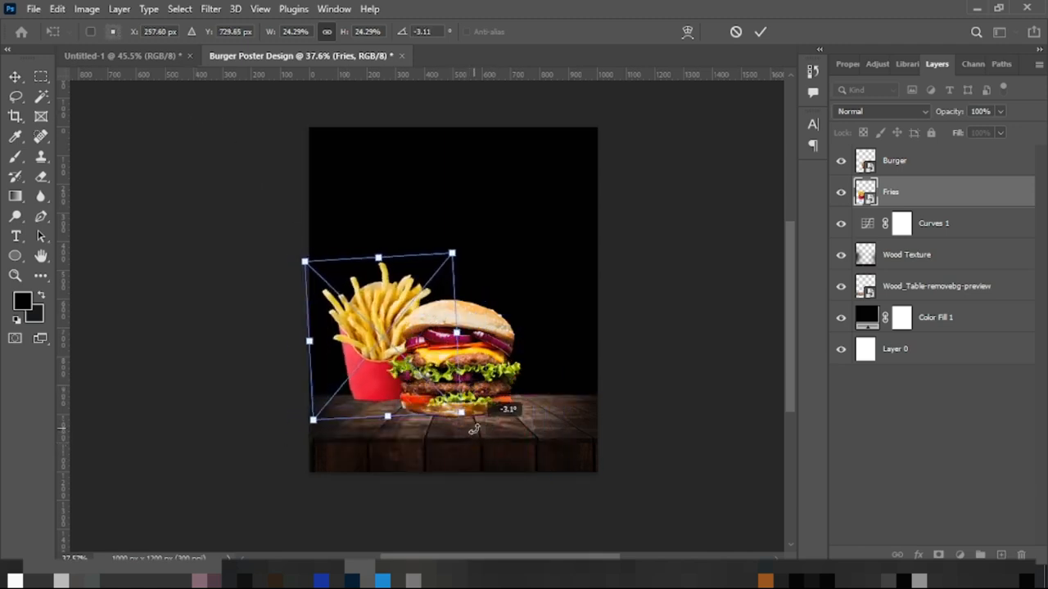
drag(375, 379, 378, 374)
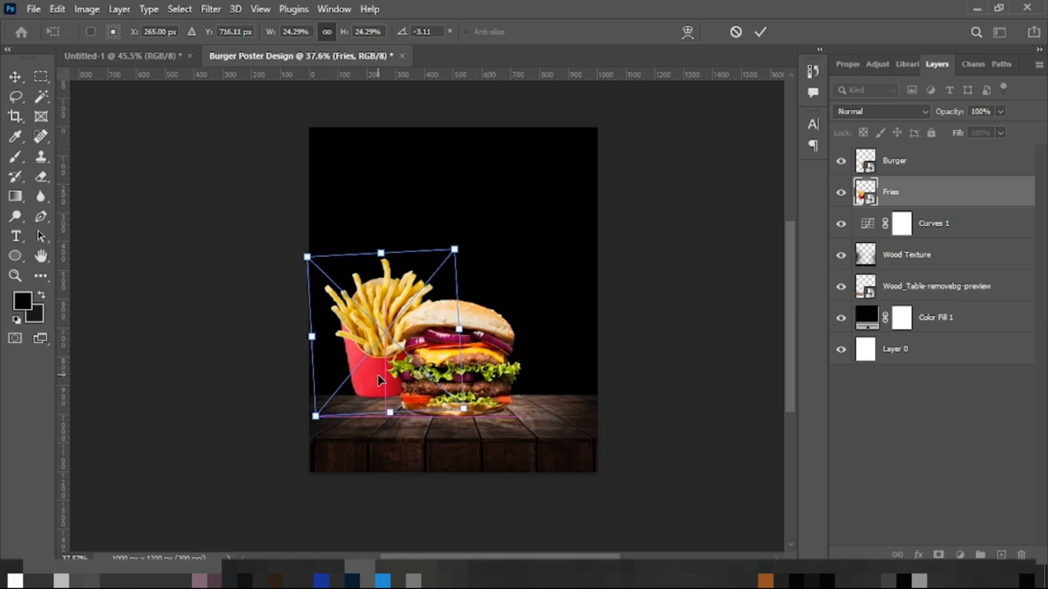
click(761, 33)
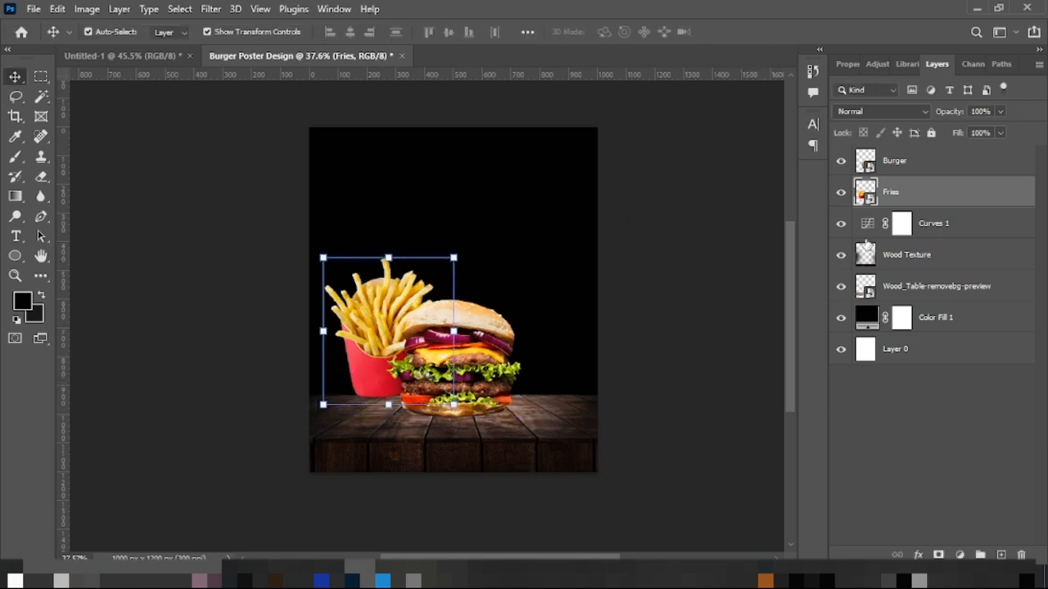
Place the soft-drink cup image between the Fries and Burger layers, size it, and position it behind the burger's right side
mouse_move(268, 579)
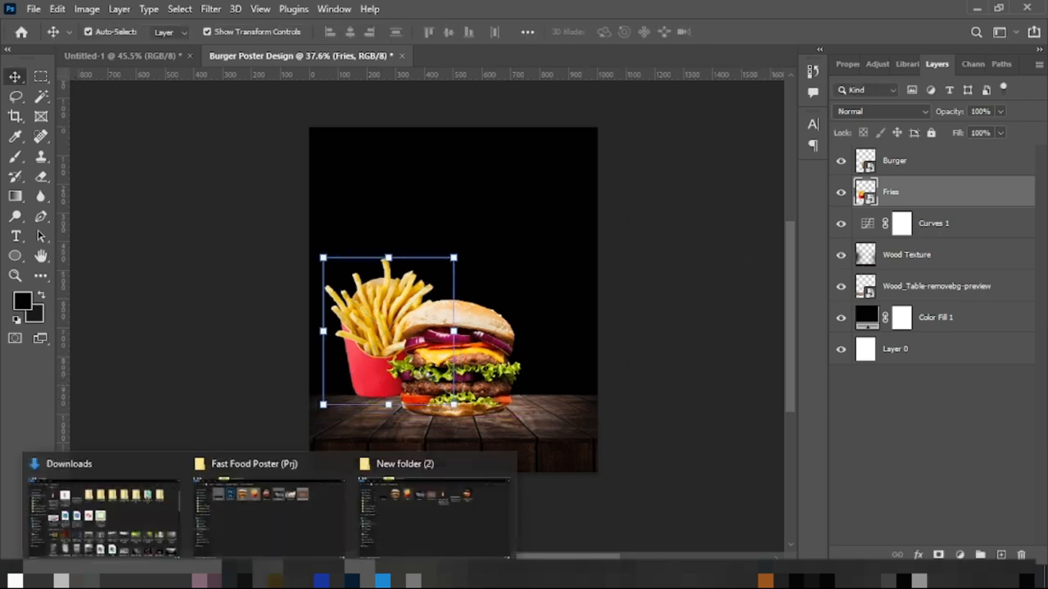
click(392, 534)
drag(604, 111, 570, 38)
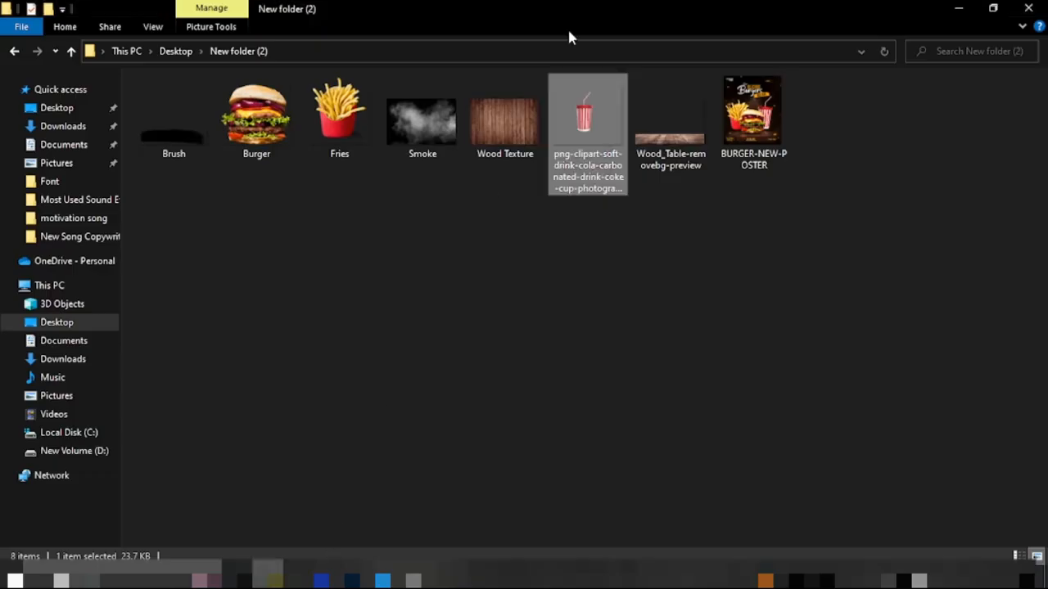
drag(584, 127, 557, 361)
drag(460, 280, 528, 309)
mouse_move(703, 204)
mouse_down()
mouse_move(712, 218)
mouse_move(713, 208)
mouse_up()
key(Escape)
click(718, 300)
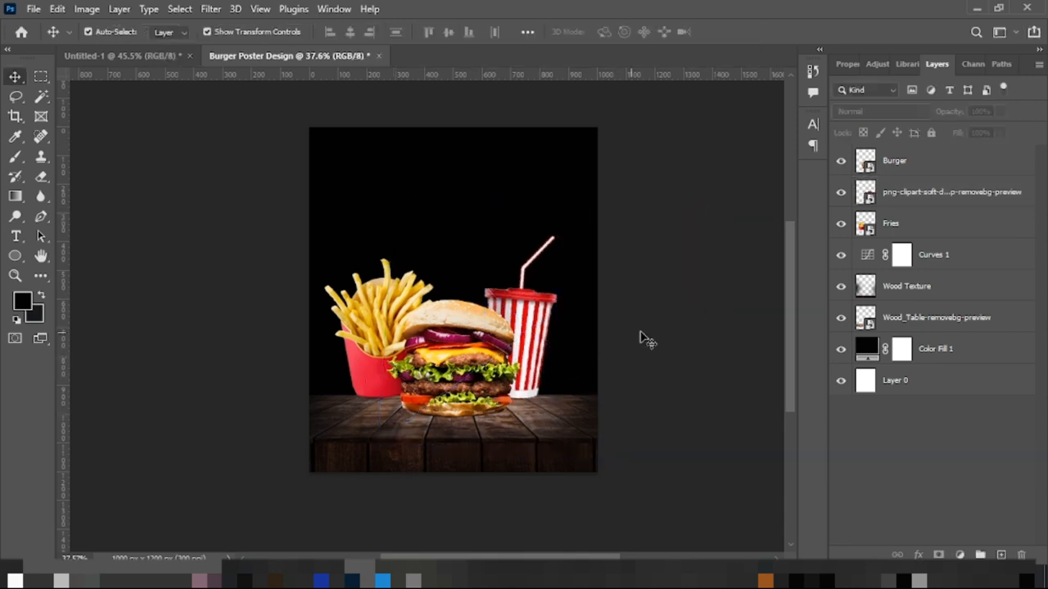
Select the cup, burger and fries together and nudge them slightly to the right, then deselect them
click(538, 324)
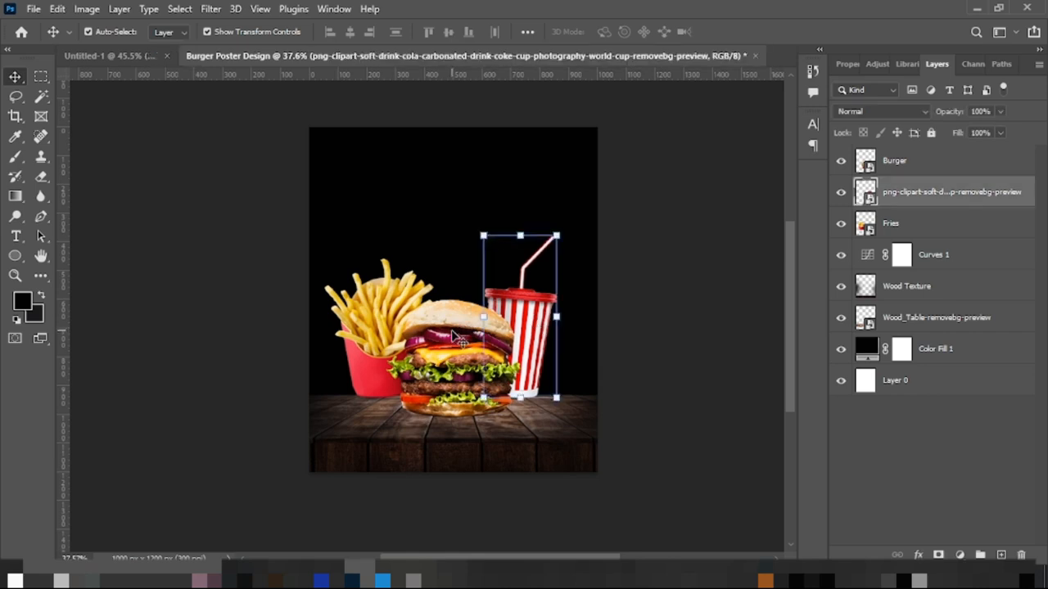
shift+click(482, 310)
shift+click(364, 319)
key(Right)
key(Right)
key(Right)
key(Right)
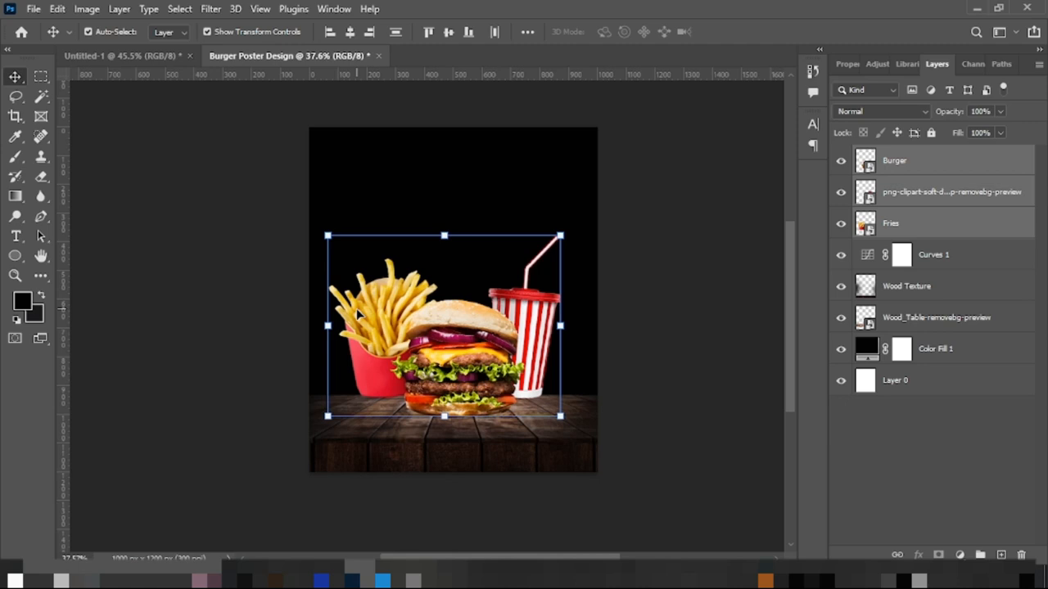
click(672, 313)
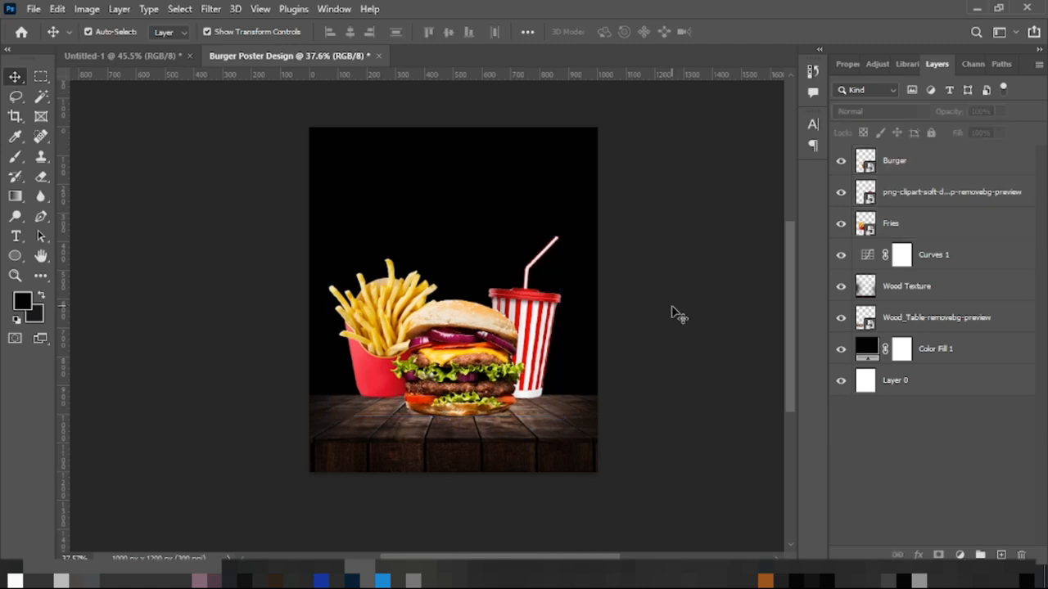
Give the Burger layer a black Multiply drop shadow with angle -90°, distance 11 px and size 24 px
click(463, 384)
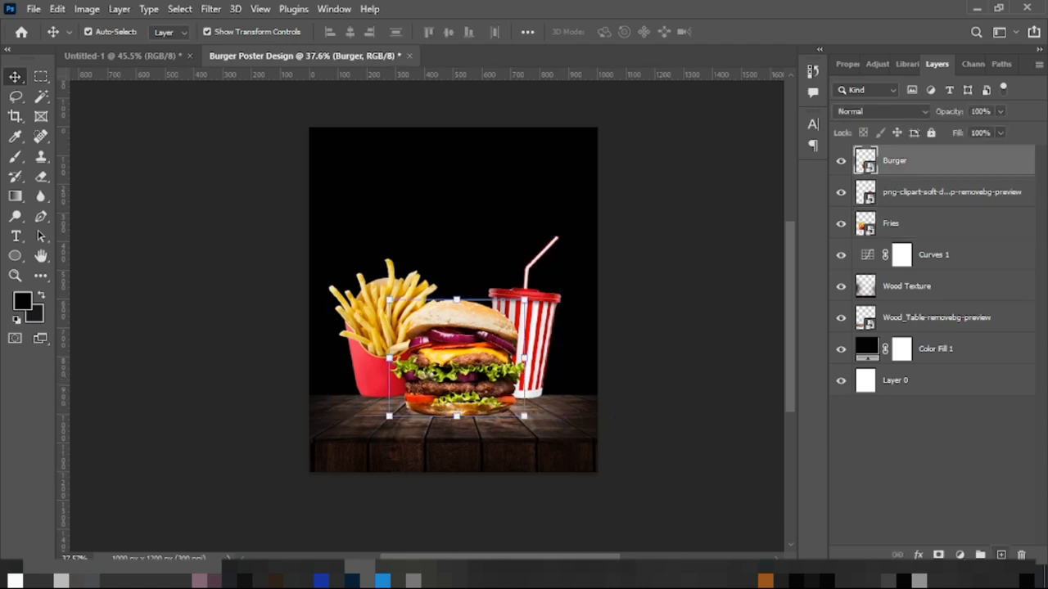
click(919, 552)
click(921, 550)
drag(522, 191, 635, 98)
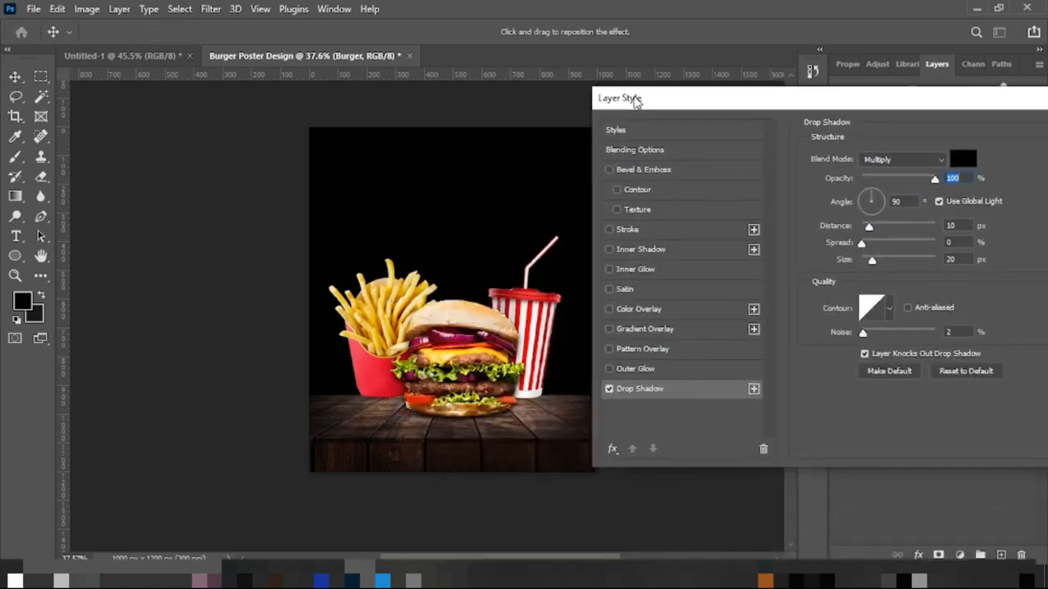
drag(483, 383, 470, 367)
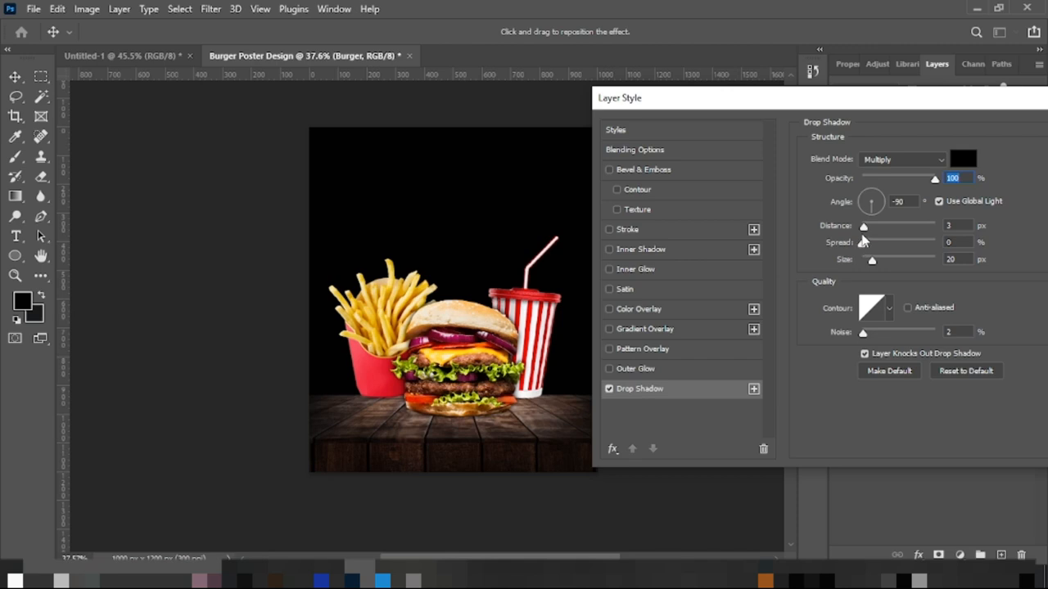
drag(863, 227, 874, 261)
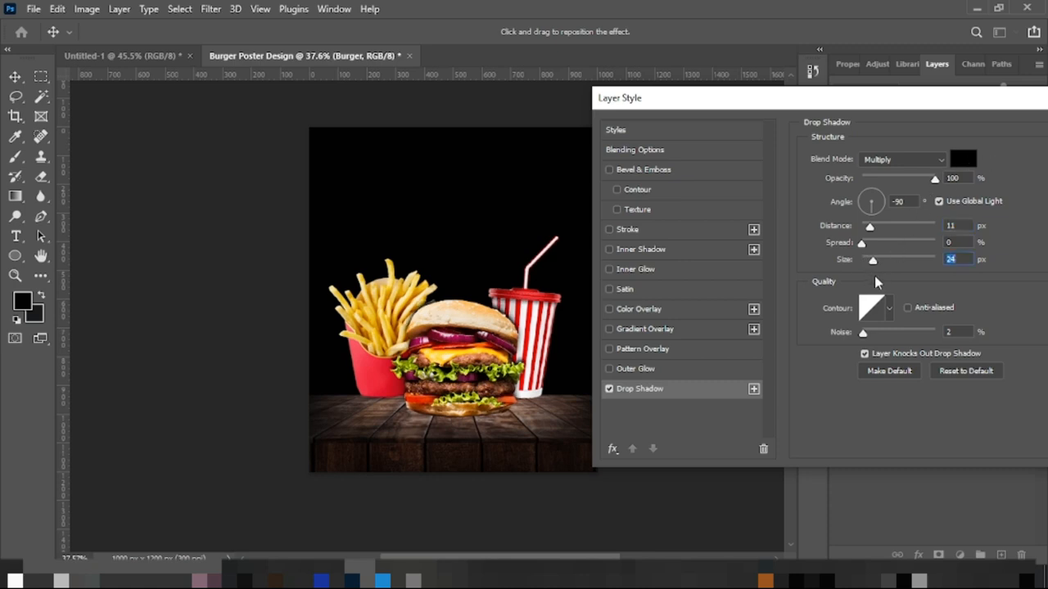
Reduce the burger's drop shadow opacity to 60% and apply the layer style
drag(962, 101, 941, 119)
click(914, 199)
drag(916, 204, 883, 203)
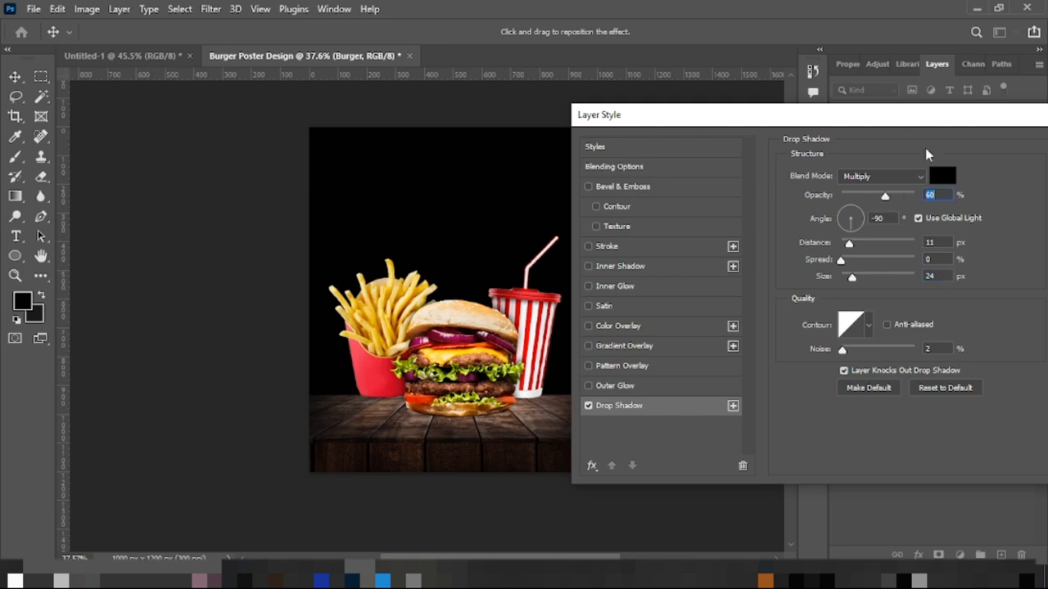
click(1023, 148)
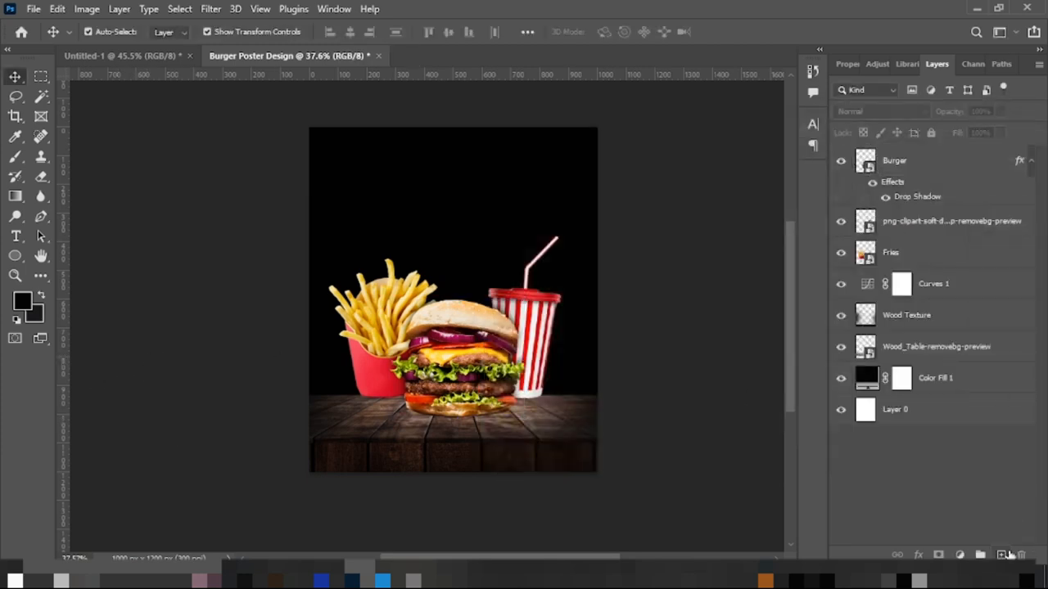
Add an empty layer on top and draw a flat black ellipse, about 373 × 32 px, on the tabletop just below the burger
click(1002, 555)
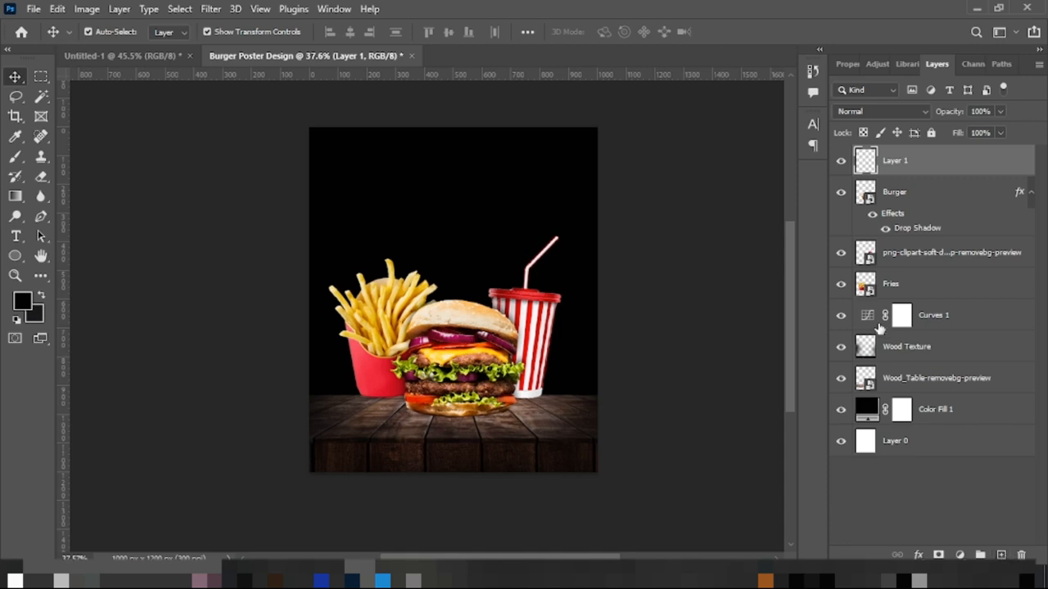
click(16, 259)
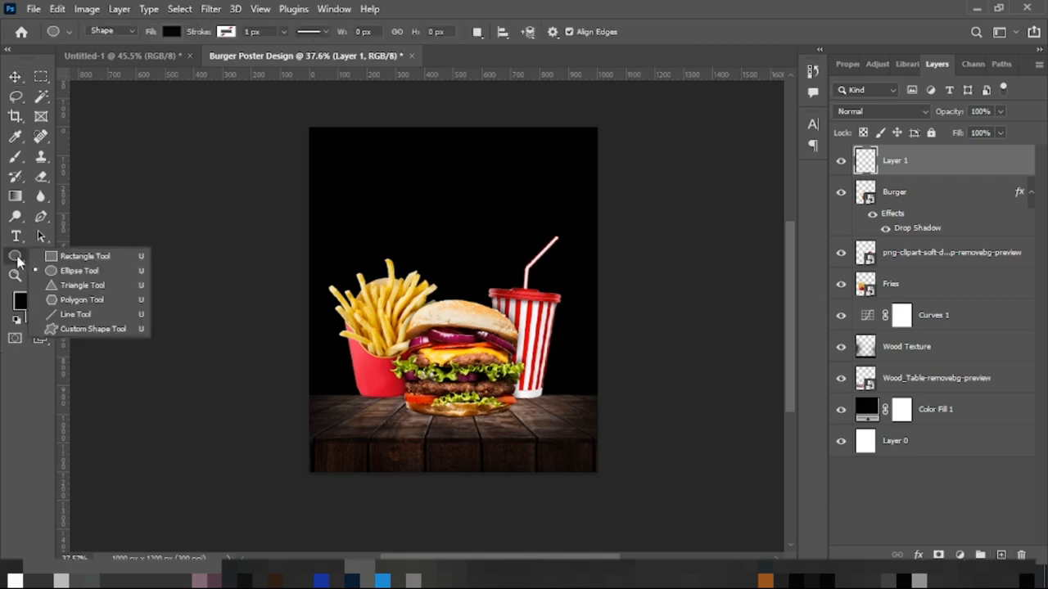
click(74, 270)
drag(407, 422, 514, 430)
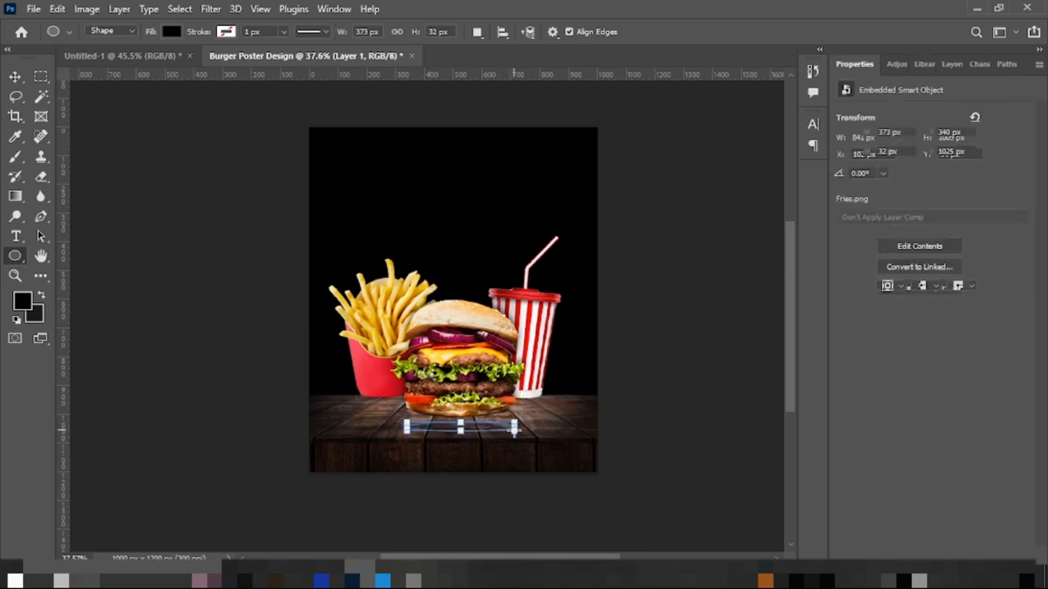
Convert the black ellipse below the burger to a smart object and apply a Gaussian Blur of about 11 px
click(14, 76)
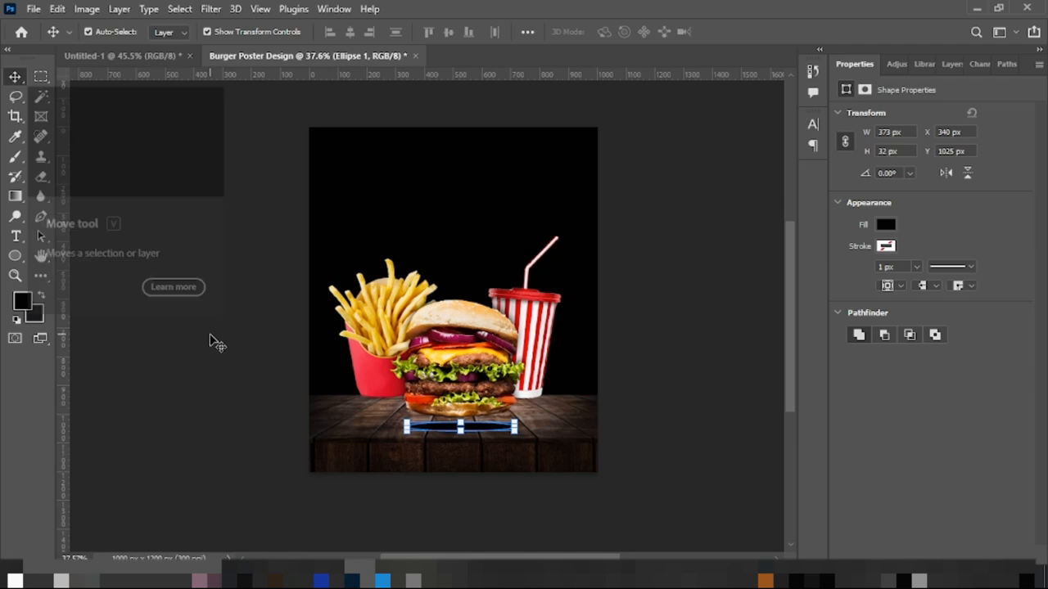
click(210, 9)
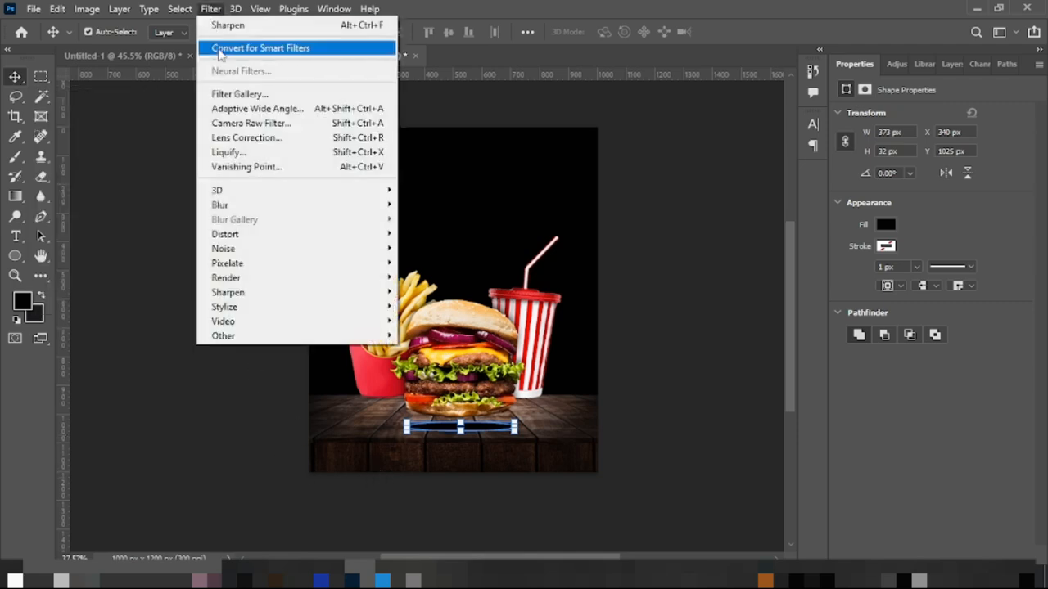
mouse_move(236, 211)
click(451, 263)
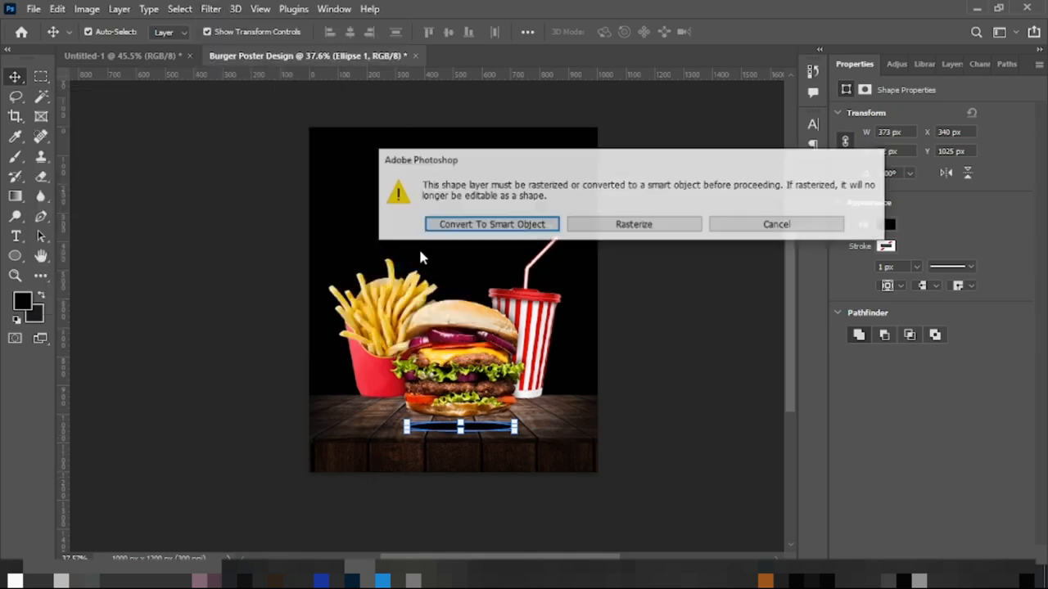
click(510, 221)
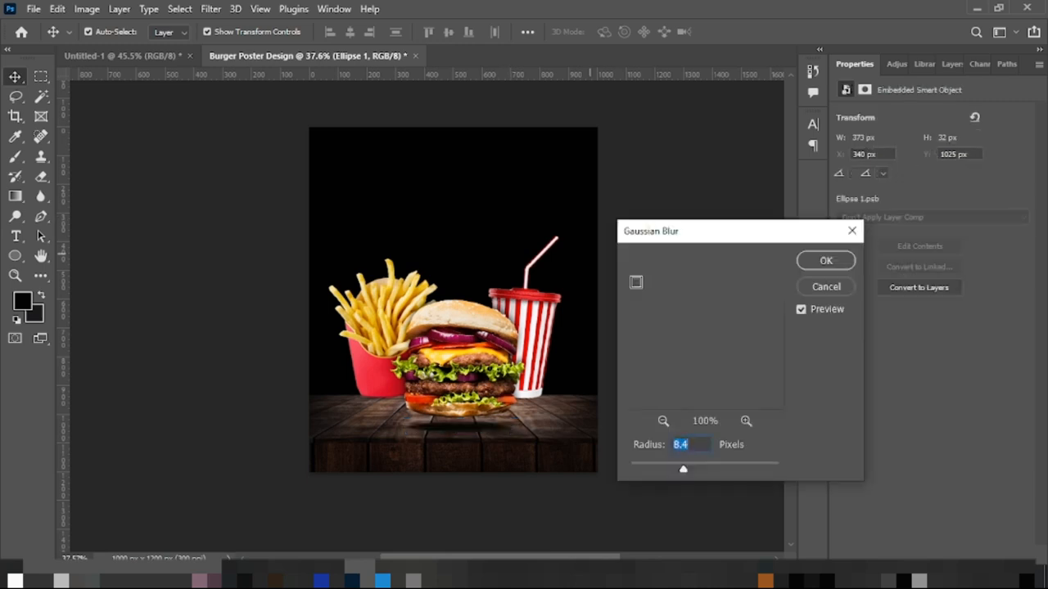
drag(683, 472, 690, 472)
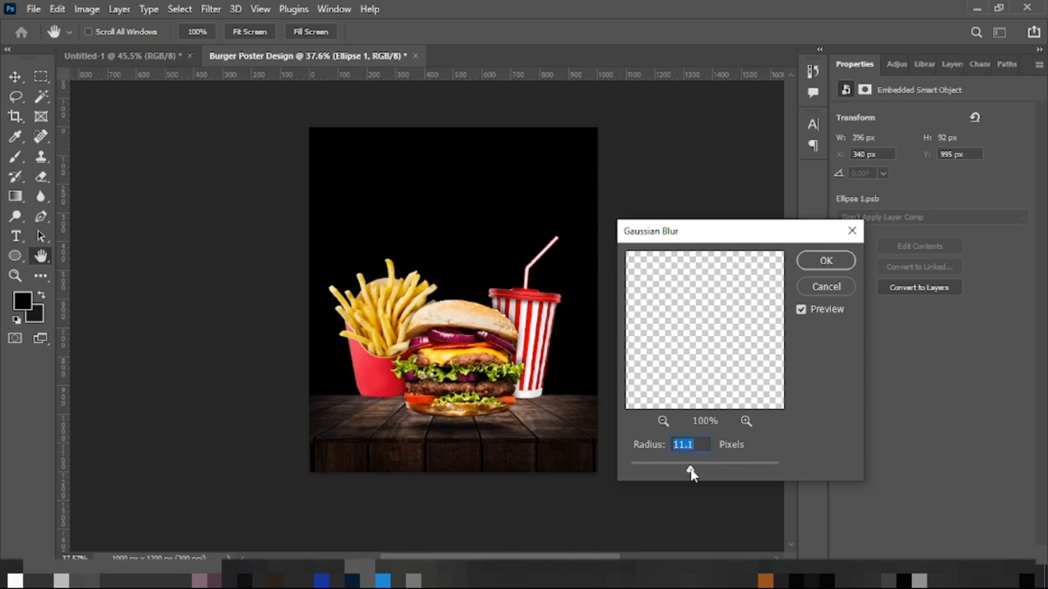
text(10)
key(Return)
Move the blurred ellipse up against the burger's base, place its layer directly below the Fries layer, and deselect it
drag(464, 433, 464, 429)
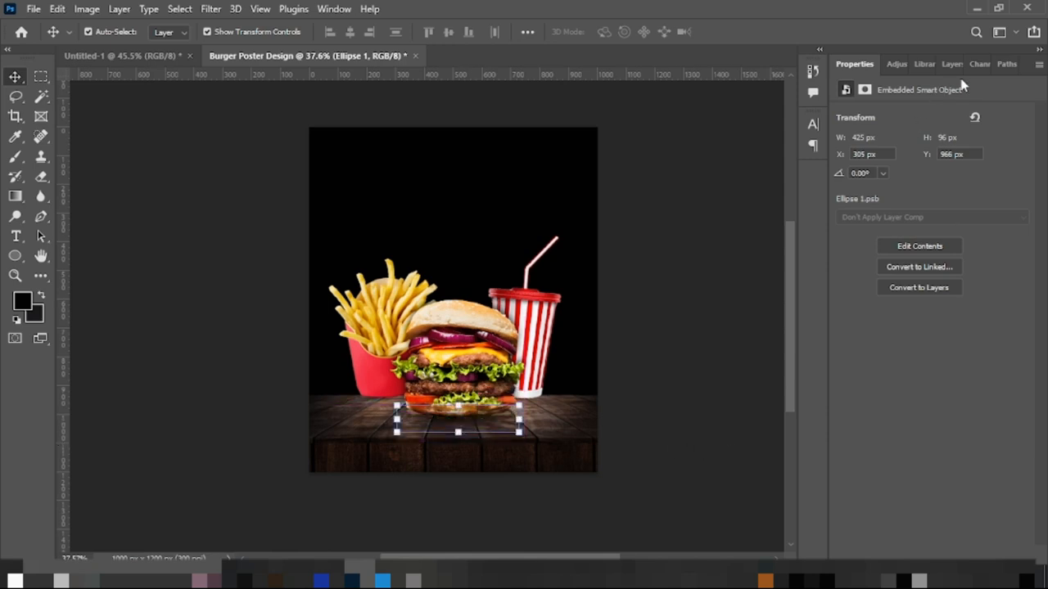
click(952, 63)
drag(902, 163, 893, 339)
click(680, 399)
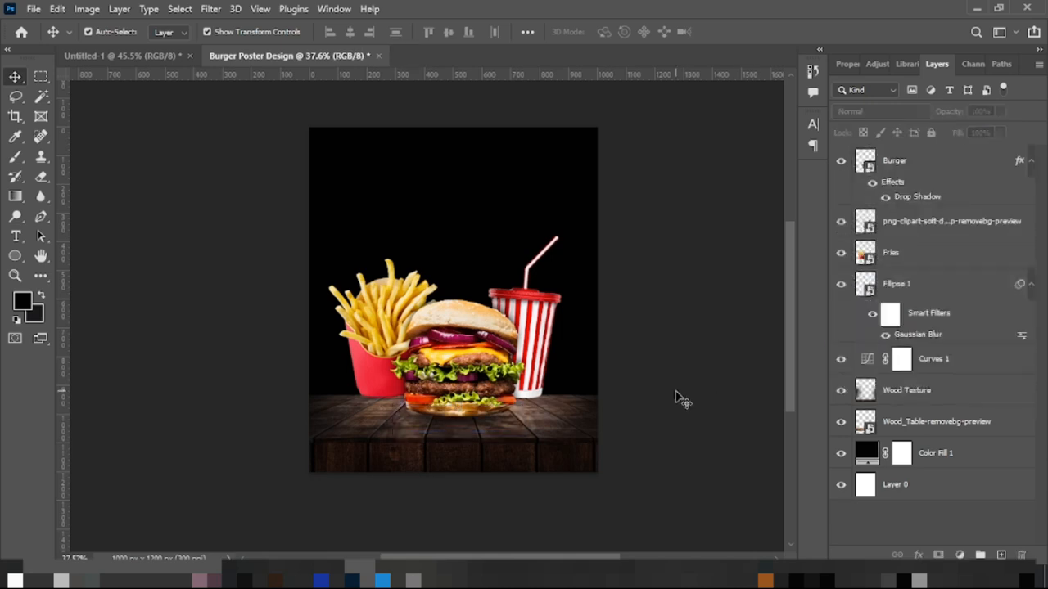
Reopen the Ellipse 1 layer's Gaussian Blur filter, try different radius values, and apply the readjusted blur
click(900, 291)
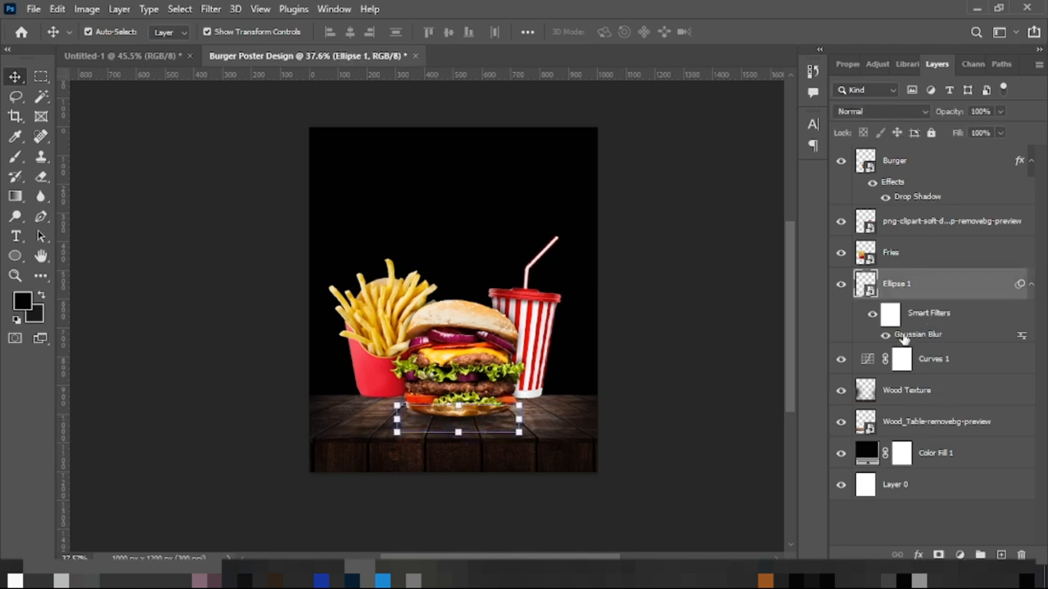
double_click(903, 339)
text(14)
key(BackSpace)
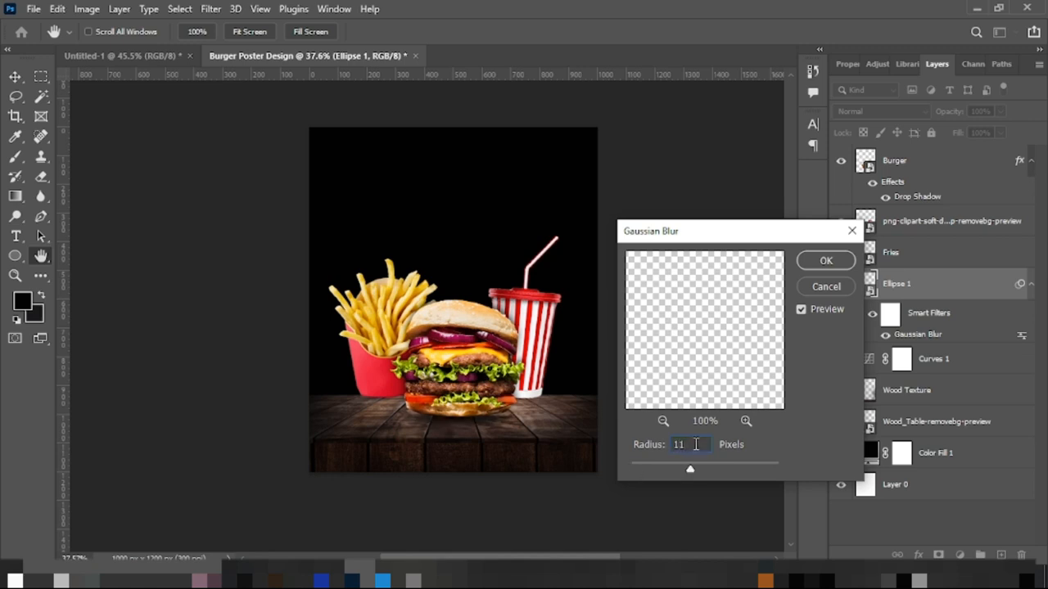
text(0)
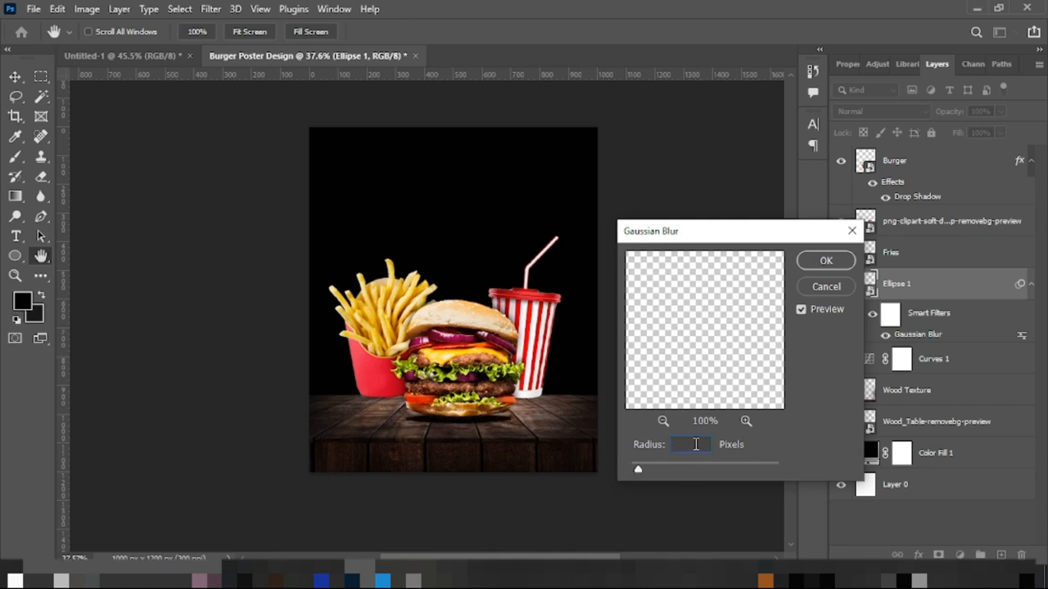
text(2)
drag(690, 472, 597, 479)
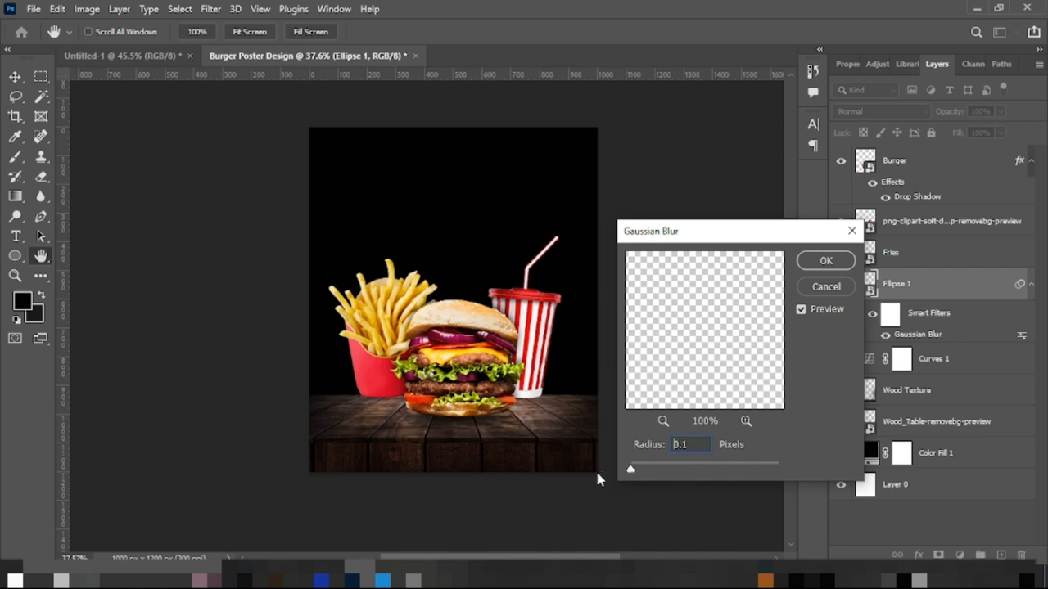
drag(709, 479, 694, 478)
click(825, 261)
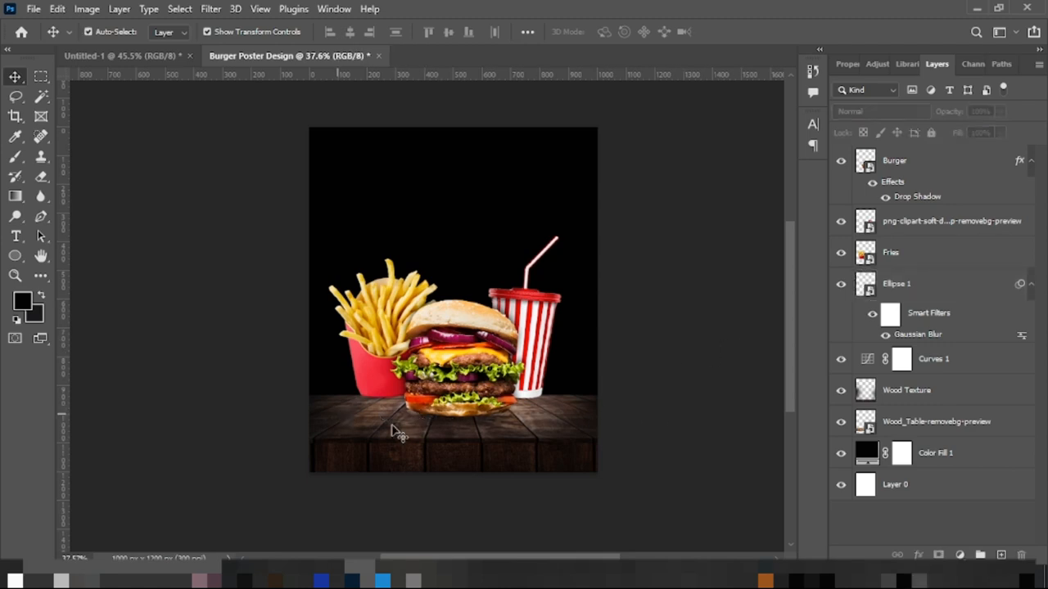
Duplicate the burger's ellipse shadow beneath the fries and the cup, scaling the cup's copy to about 81% width and 131% height
click(457, 427)
drag(457, 426, 573, 412)
key(ctrl+t)
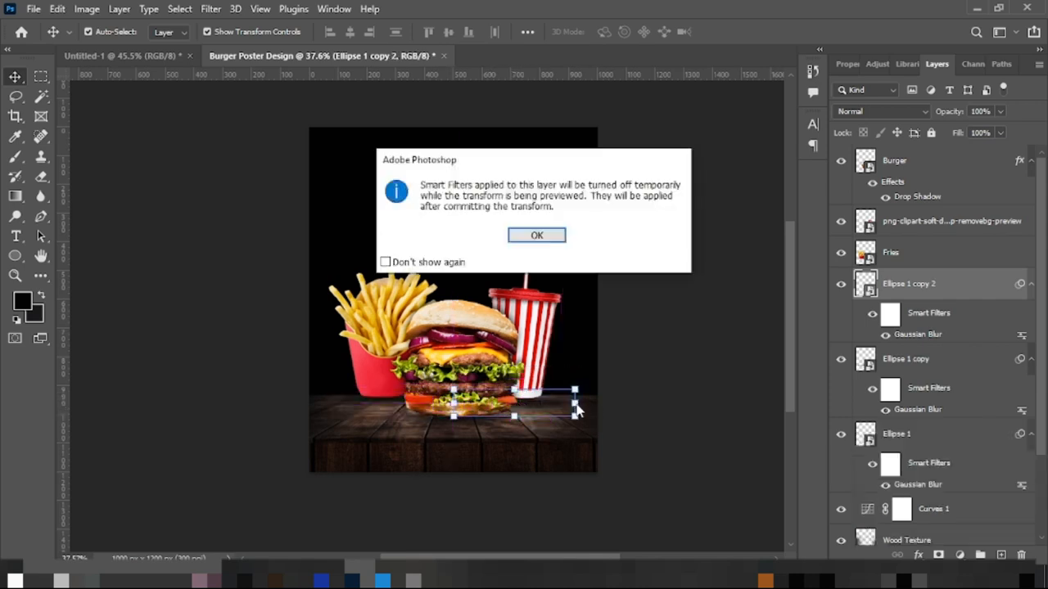
click(537, 235)
drag(568, 400, 504, 416)
click(767, 31)
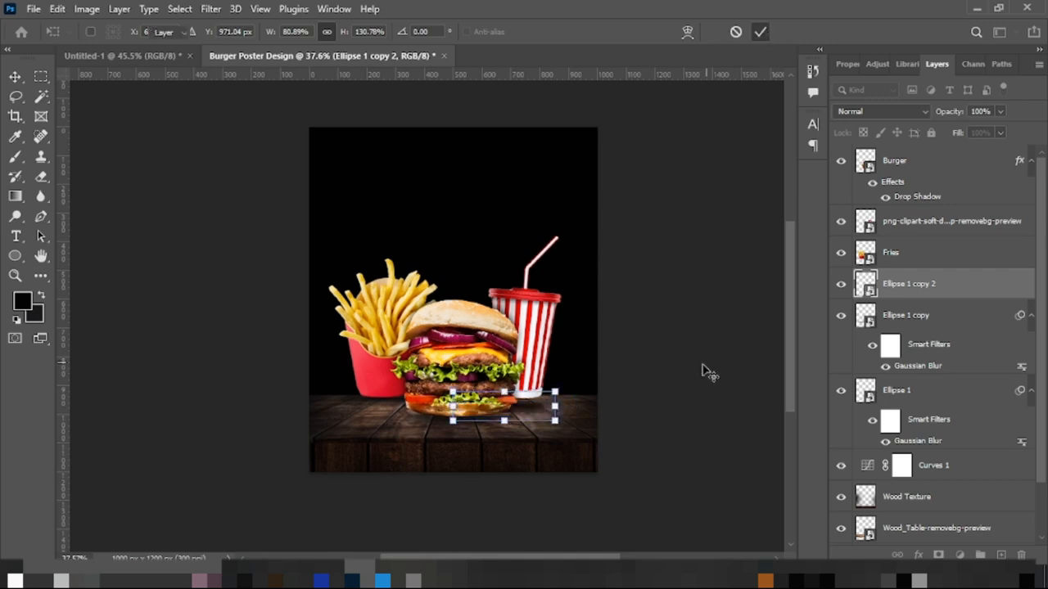
Reposition the cup's shadow copy slightly, nudge it to the left so it sits beneath the cup, and deselect it
key(v)
drag(534, 405, 536, 406)
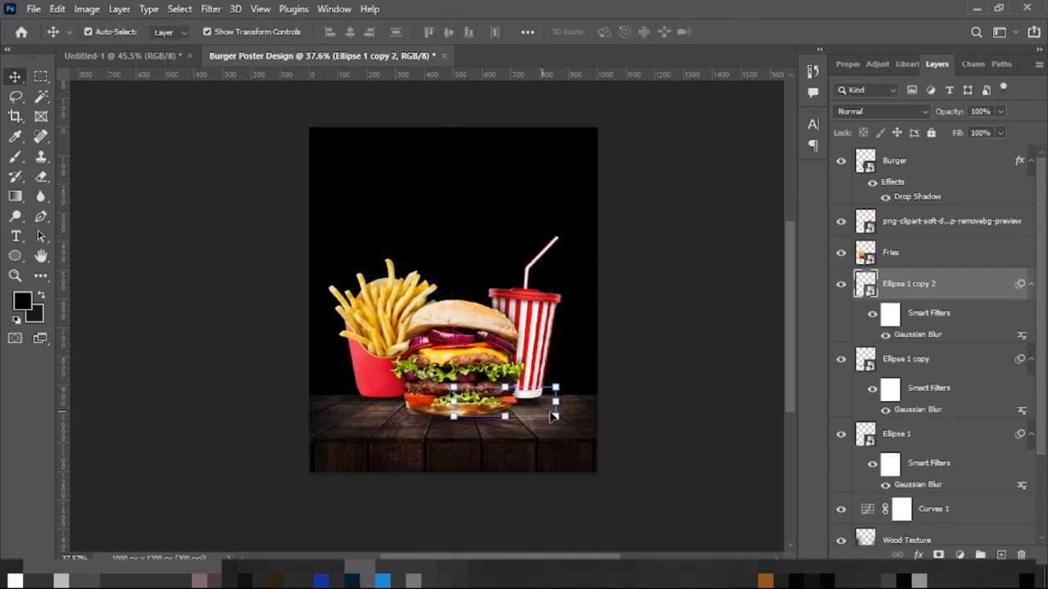
key(Left)
key(Left)
key(Left)
key(Left)
key(Left)
key(Left)
key(Left)
key(Left)
key(Left)
key(Left)
key(Left)
key(Left)
key(Left)
key(Left)
key(Left)
key(Left)
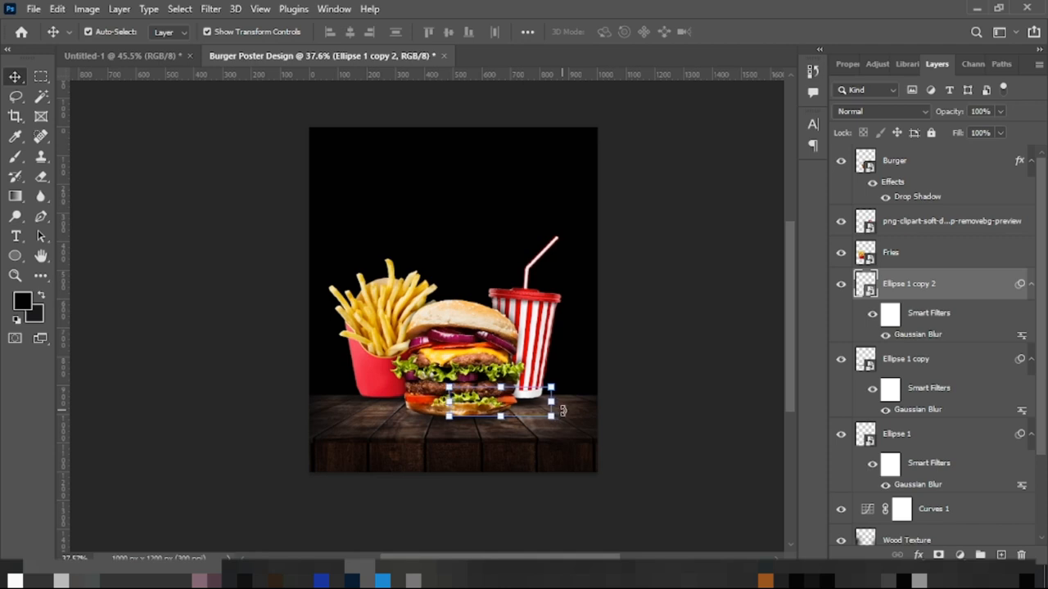
click(678, 356)
Narrow the ellipse shadow beneath the fries from its left side to about 85% width, commit the transform and deselect it
click(385, 409)
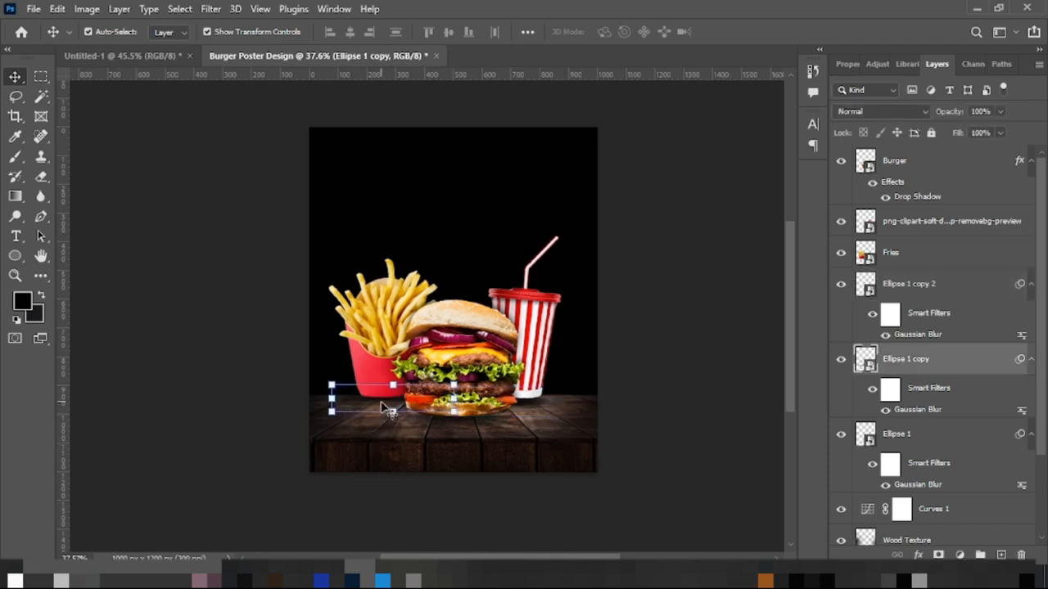
click(332, 400)
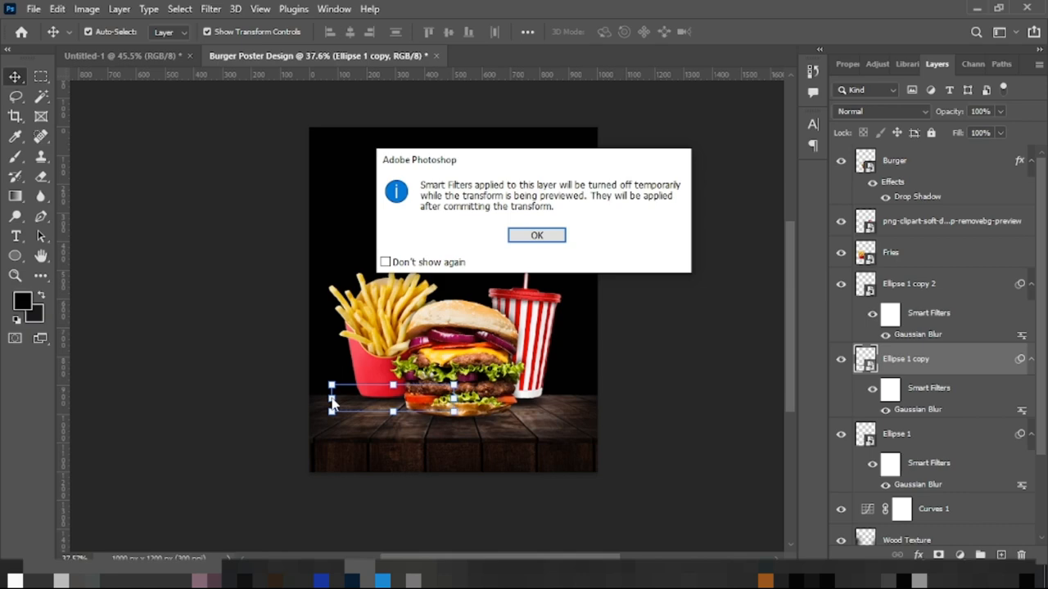
click(529, 238)
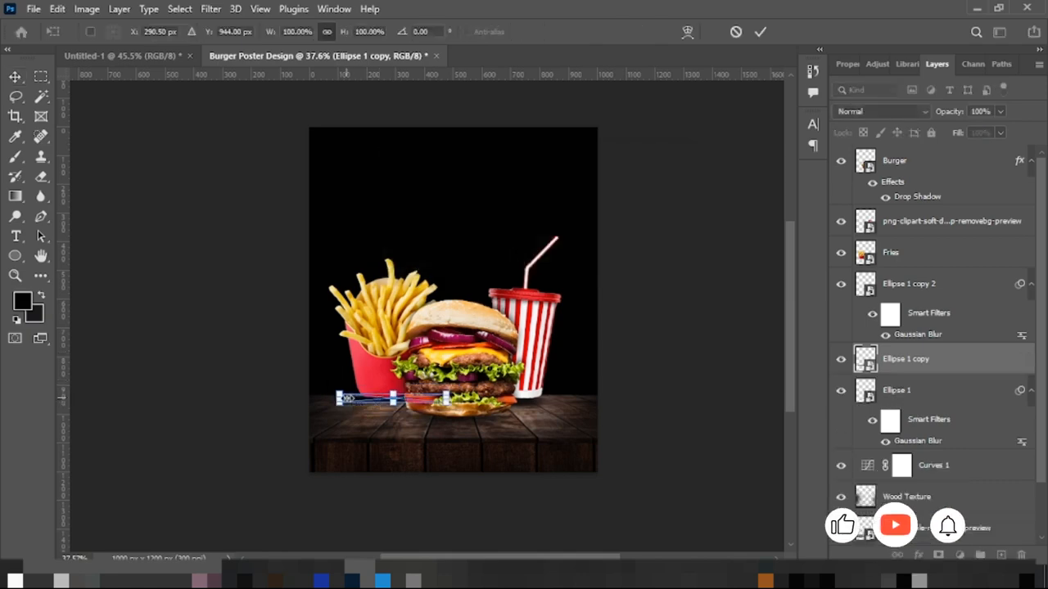
scroll(364, 400, up, 4)
scroll(365, 401, up, 5)
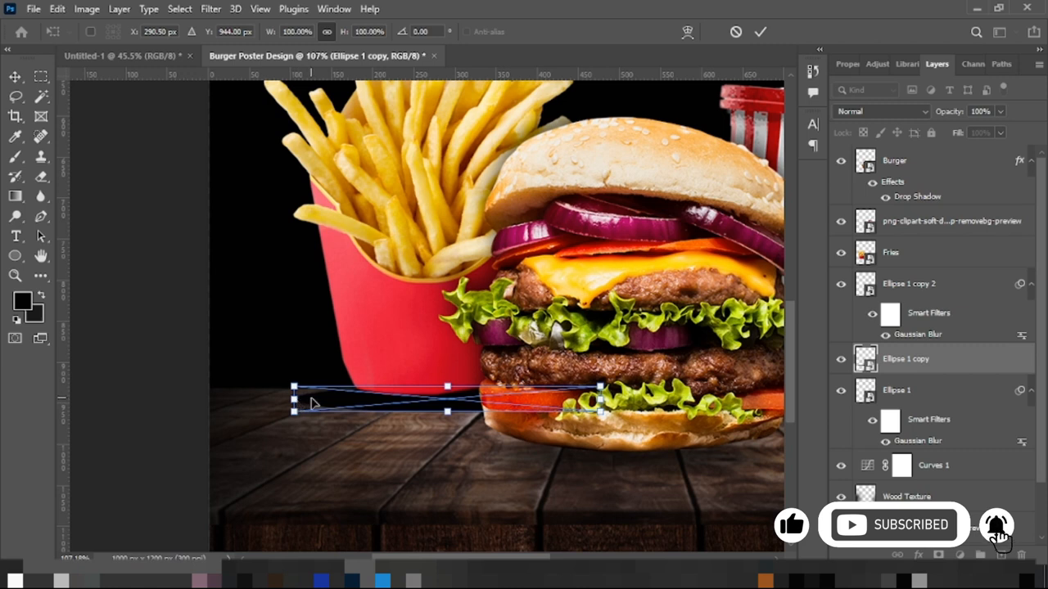
drag(296, 402, 341, 403)
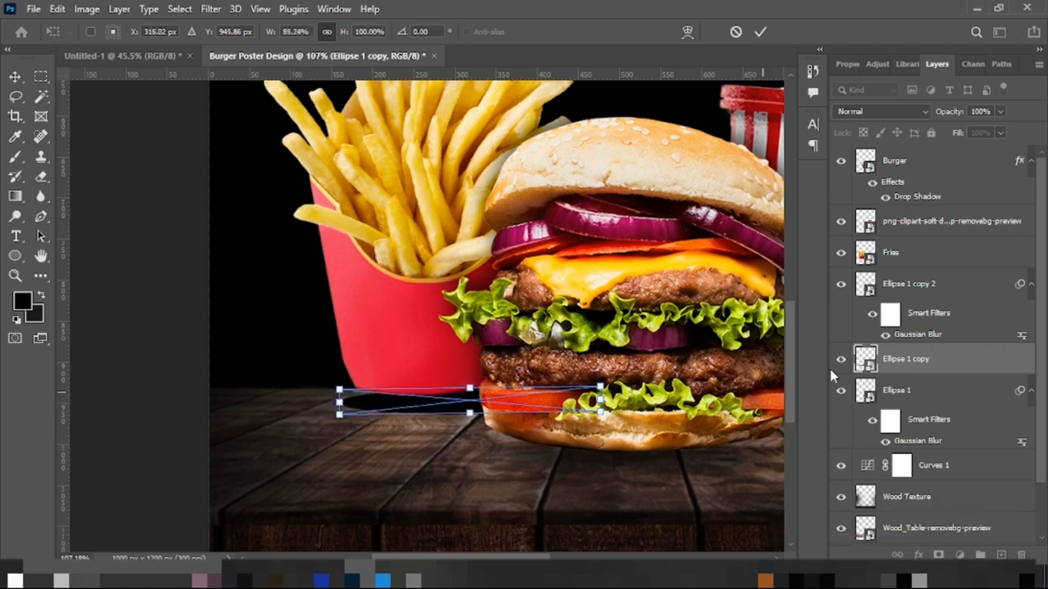
click(761, 32)
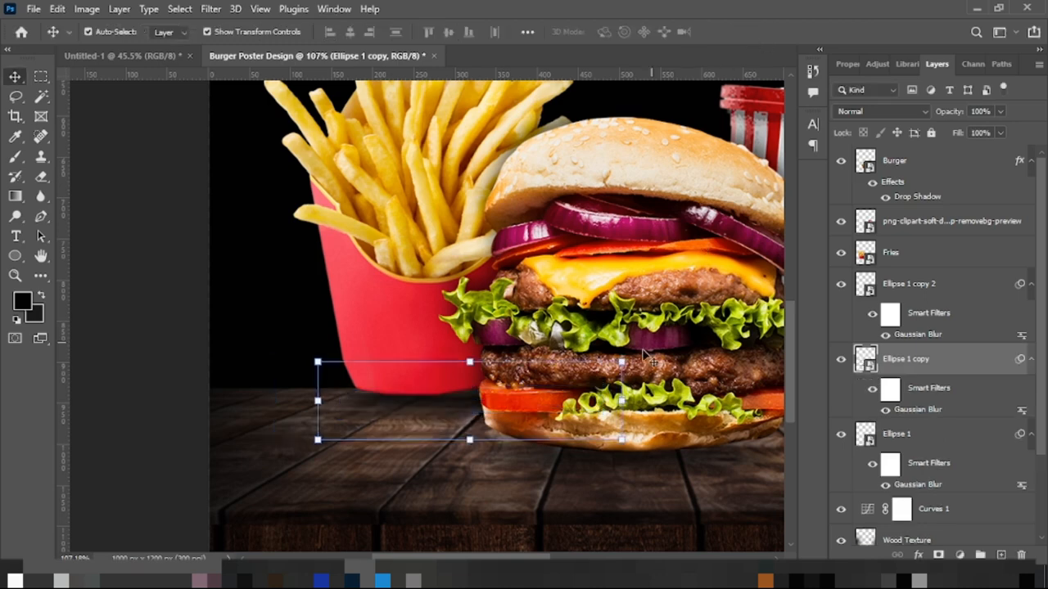
scroll(615, 359, down, 5)
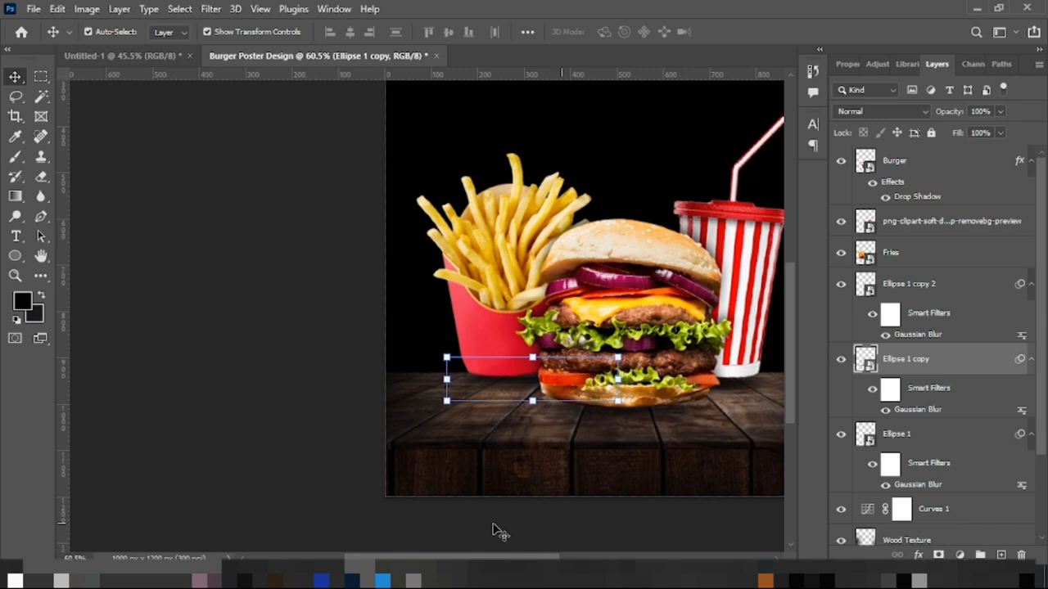
drag(487, 558, 531, 558)
click(747, 330)
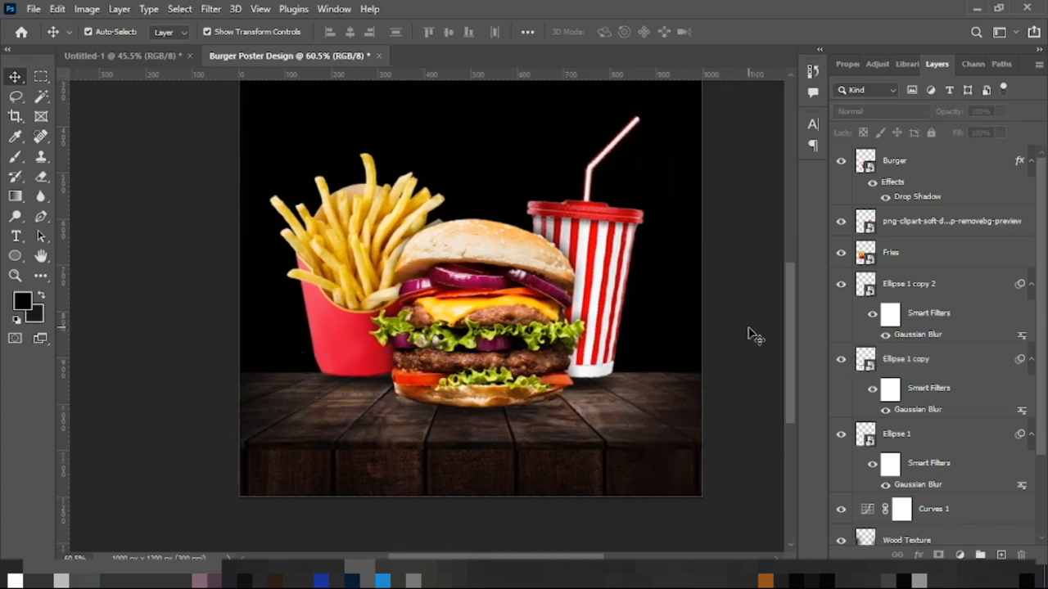
Add an empty layer above Wood Texture and set the foreground color to yellow ffd500 with the hue shifted slightly toward orange
scroll(941, 416, down, 3)
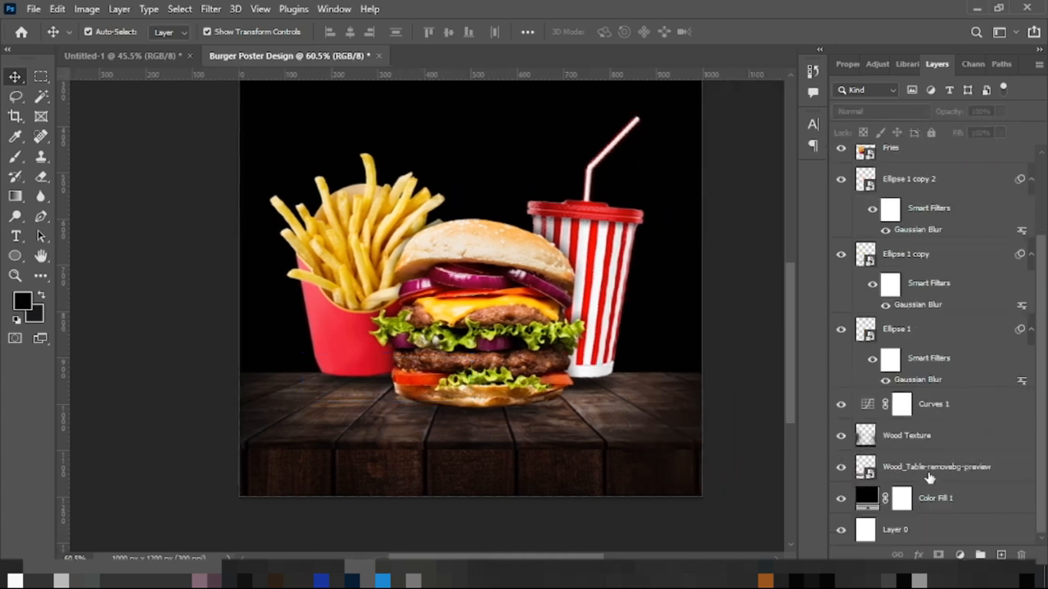
click(913, 440)
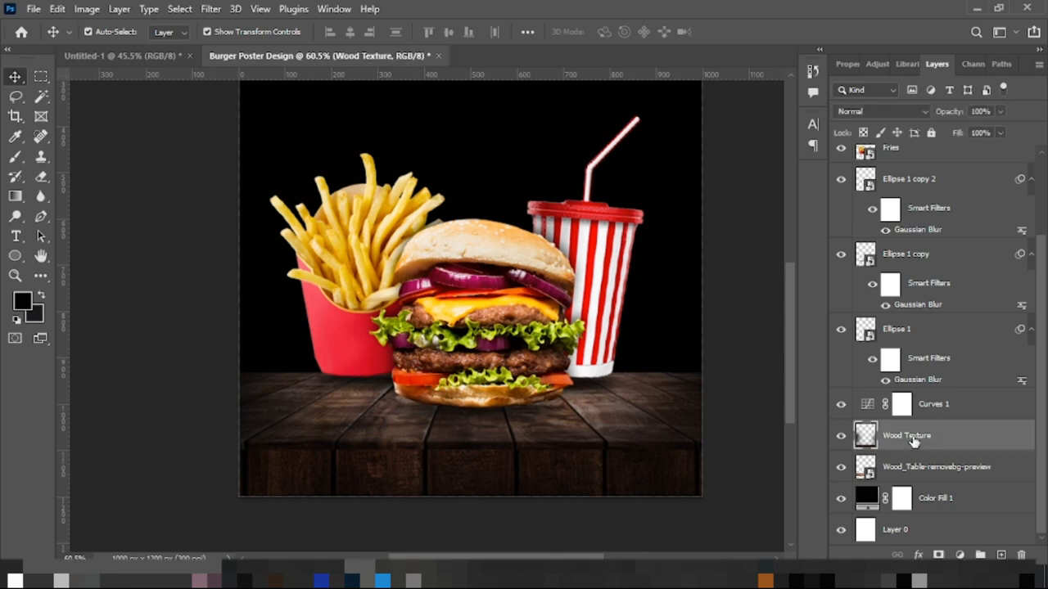
click(1002, 556)
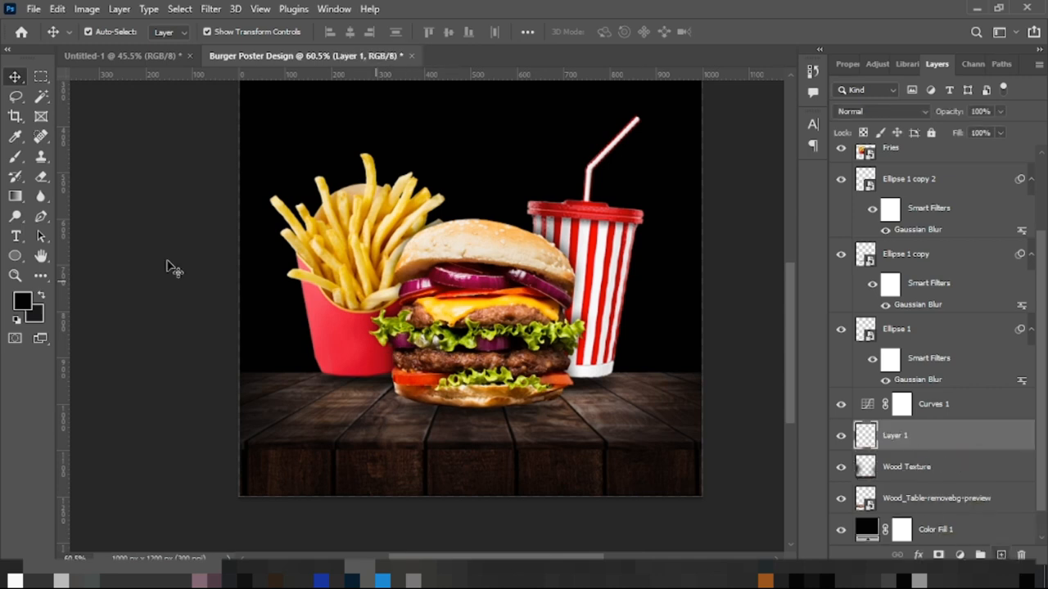
click(23, 305)
text(ffd500)
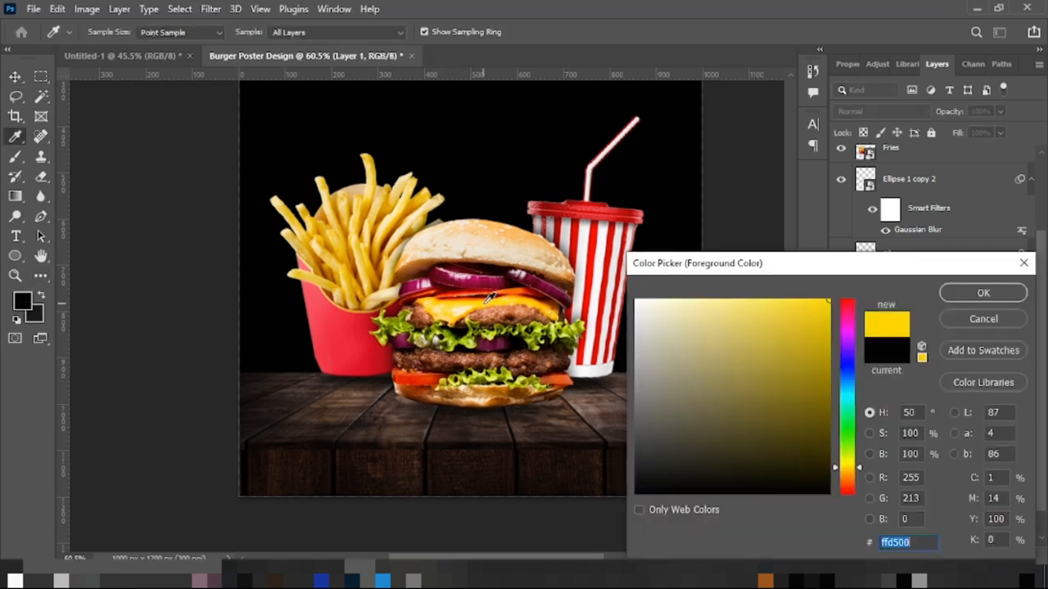
drag(848, 468, 846, 471)
click(945, 296)
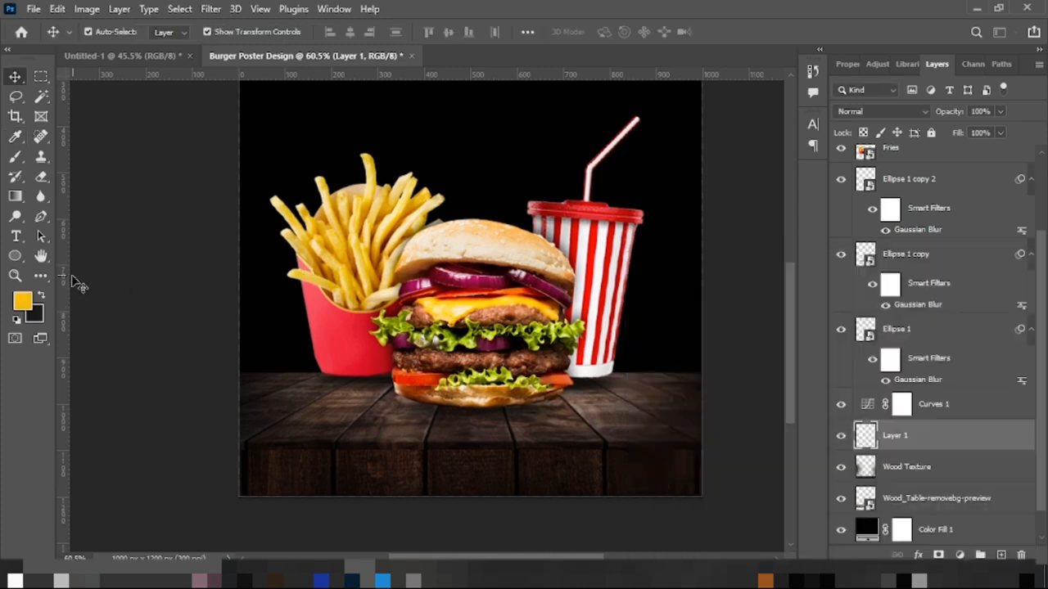
Try a single soft 800 px brush dab behind the burger on the new layer, and undo it
click(14, 158)
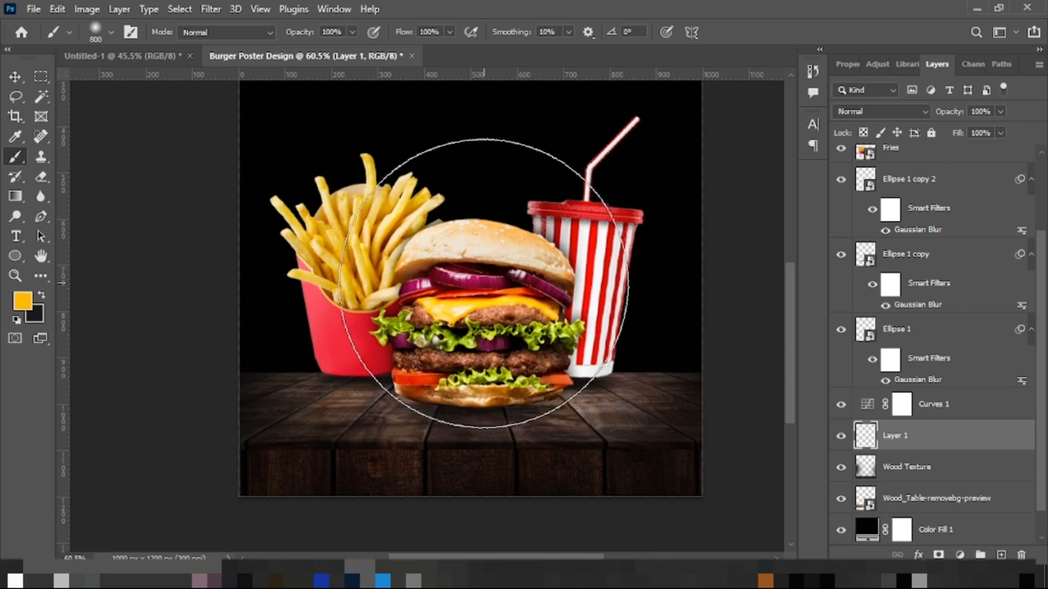
click(478, 283)
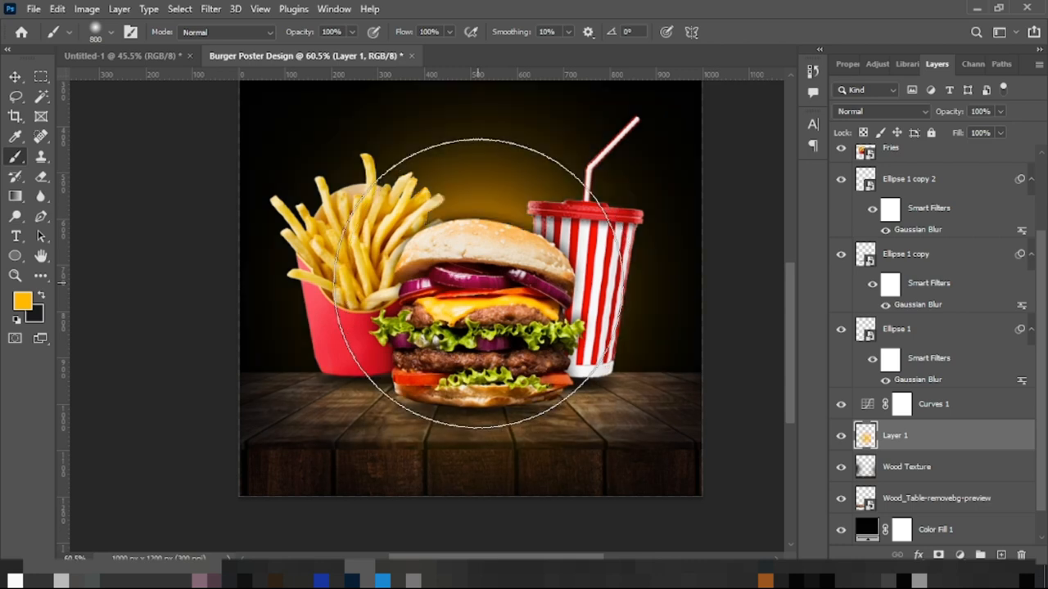
click(16, 77)
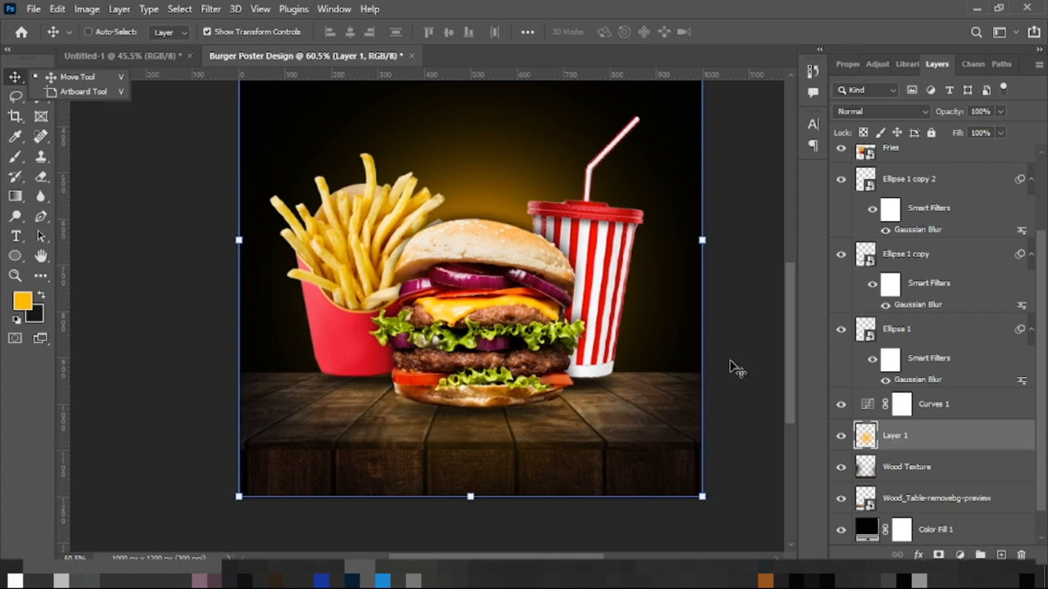
key(ctrl+z)
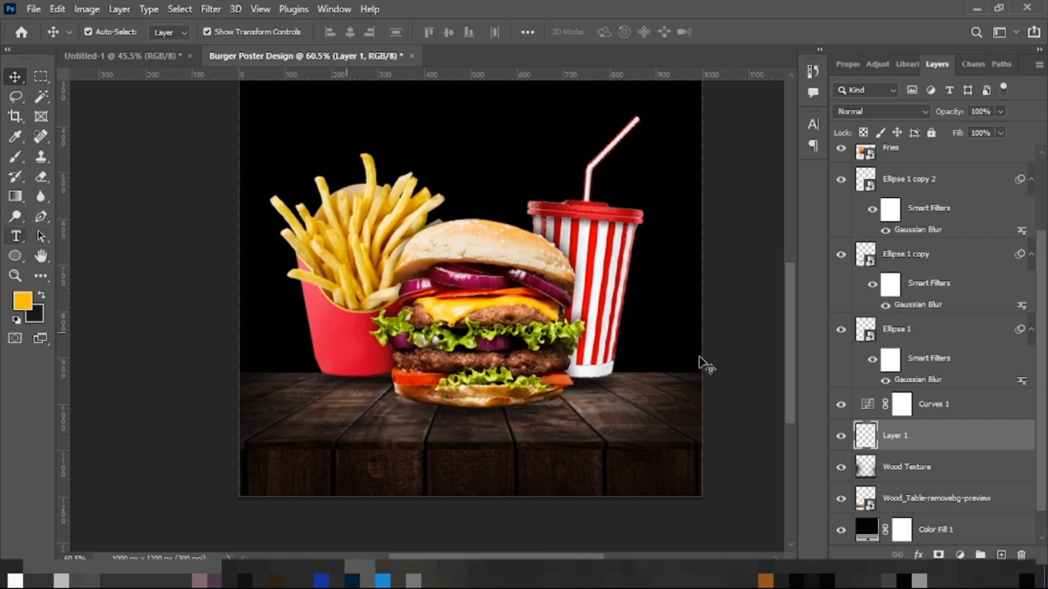
Paint two soft, side-by-side dabs with the 800 px brush on the empty layer to form a warm glow behind the food
click(15, 157)
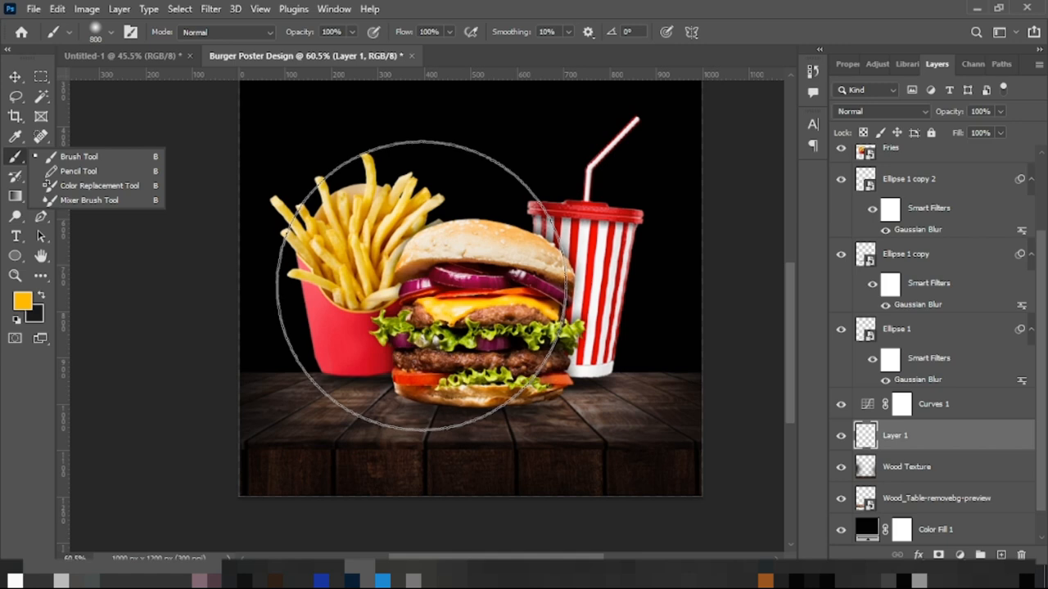
click(422, 286)
click(530, 295)
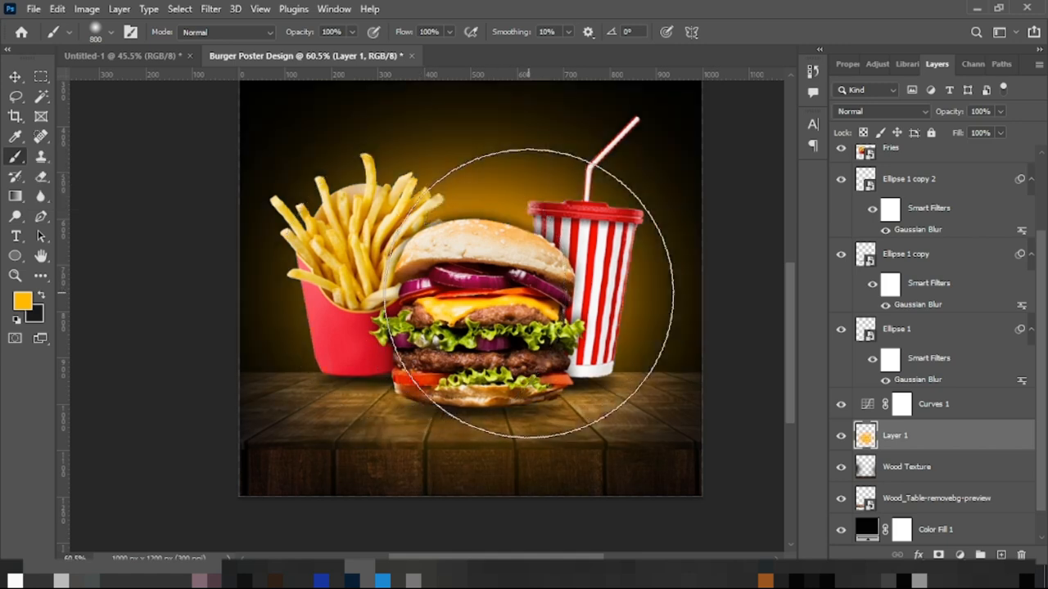
Lower the opacity of the yellow glow on Layer 1 to 61% and deselect the layer
click(16, 77)
click(1000, 112)
drag(1005, 133, 973, 132)
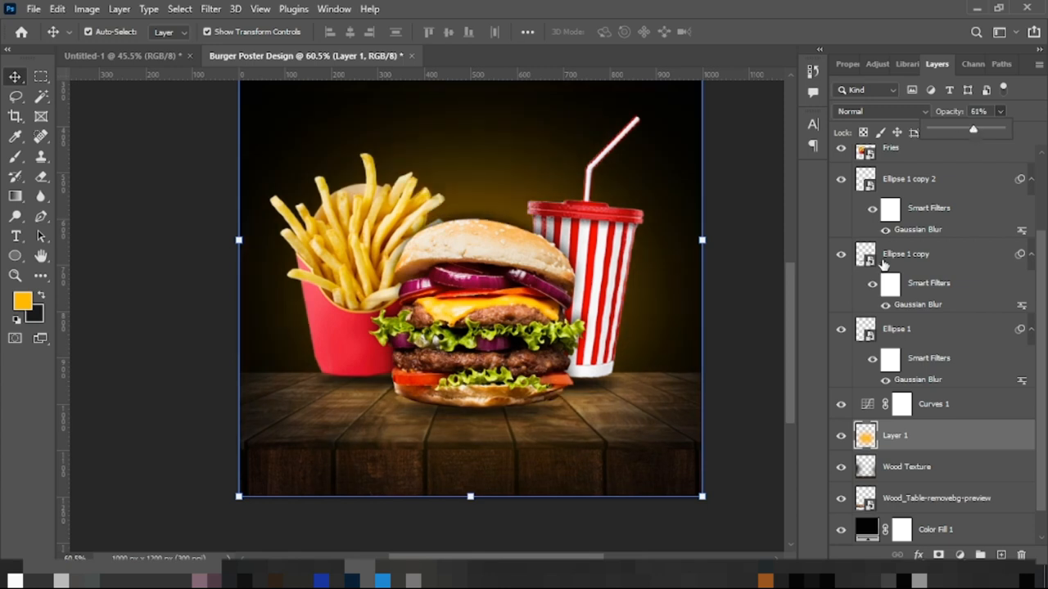
click(720, 363)
Apply the basic Sharpen filter to the fries
scroll(720, 362, up, 3)
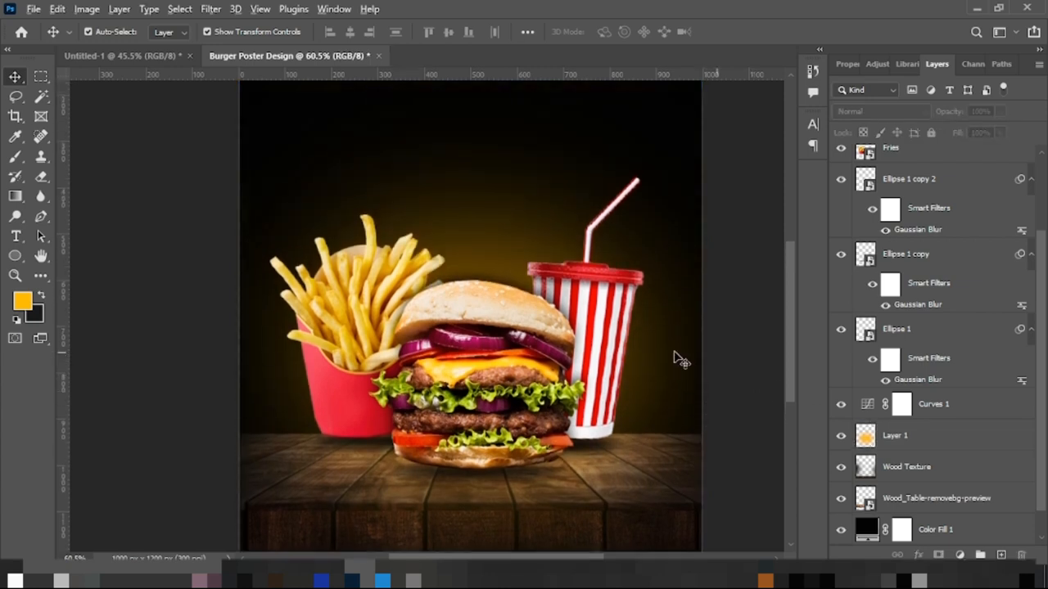
scroll(679, 360, up, 1)
scroll(679, 360, down, 2)
click(333, 334)
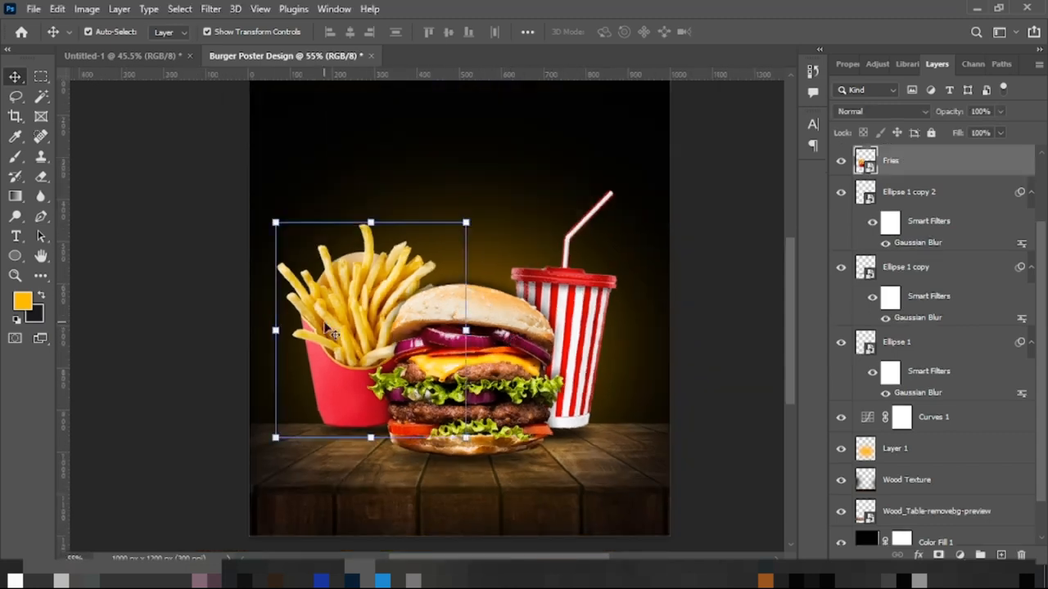
click(180, 9)
mouse_move(210, 9)
mouse_move(246, 292)
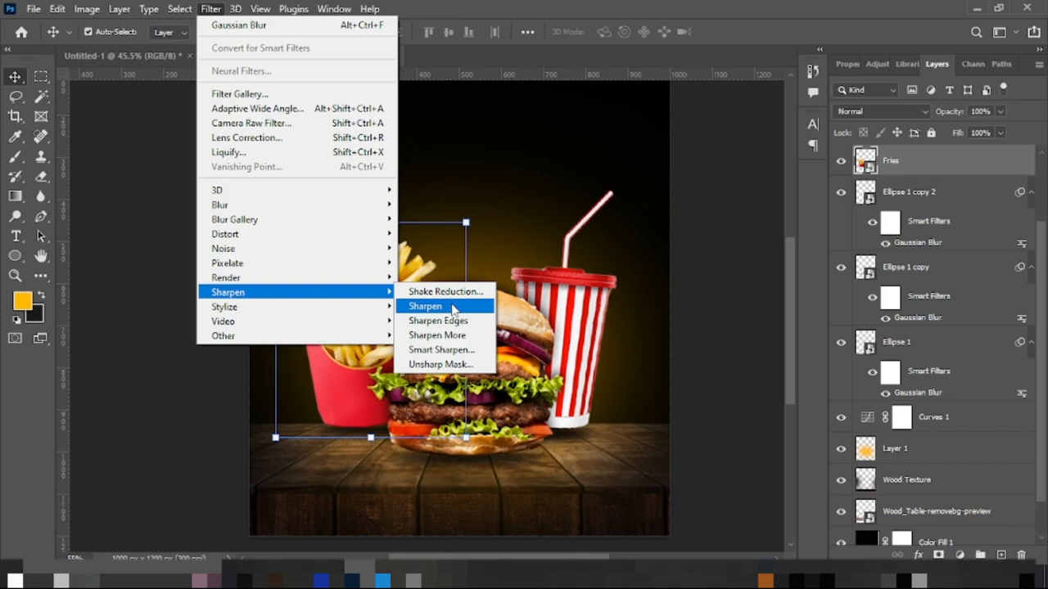
click(426, 306)
Apply the basic Sharpen filter to the burger
click(517, 358)
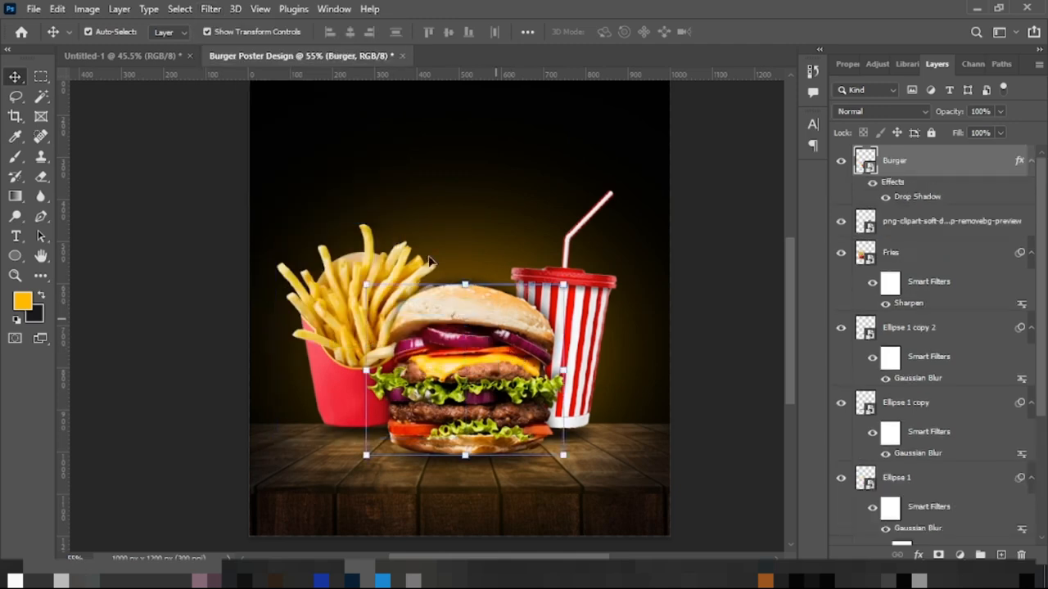
click(215, 10)
mouse_move(254, 293)
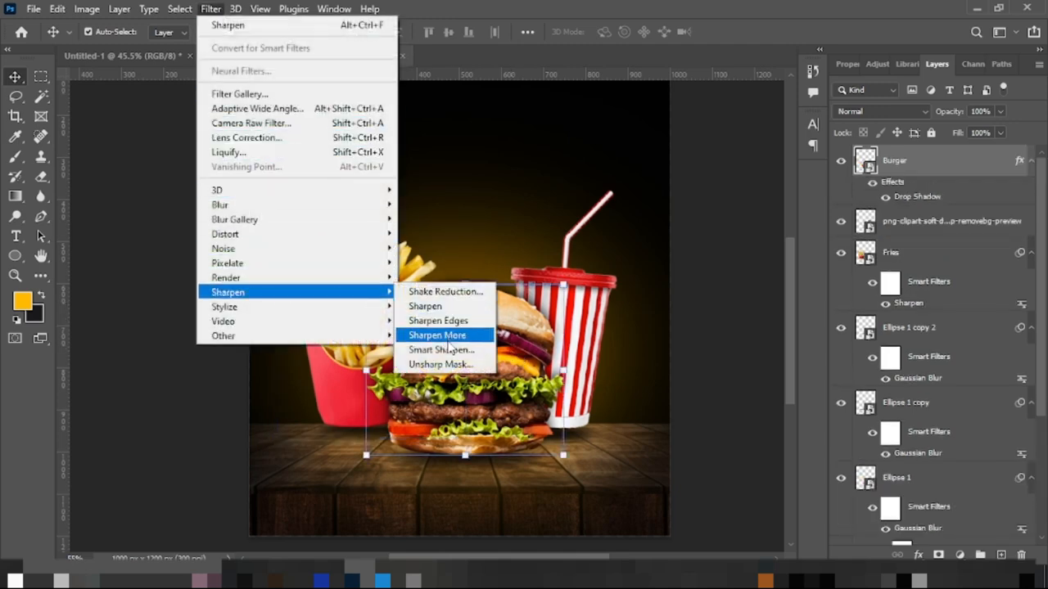
click(429, 306)
Apply the basic Sharpen filter to the drink cup and deselect it
click(596, 277)
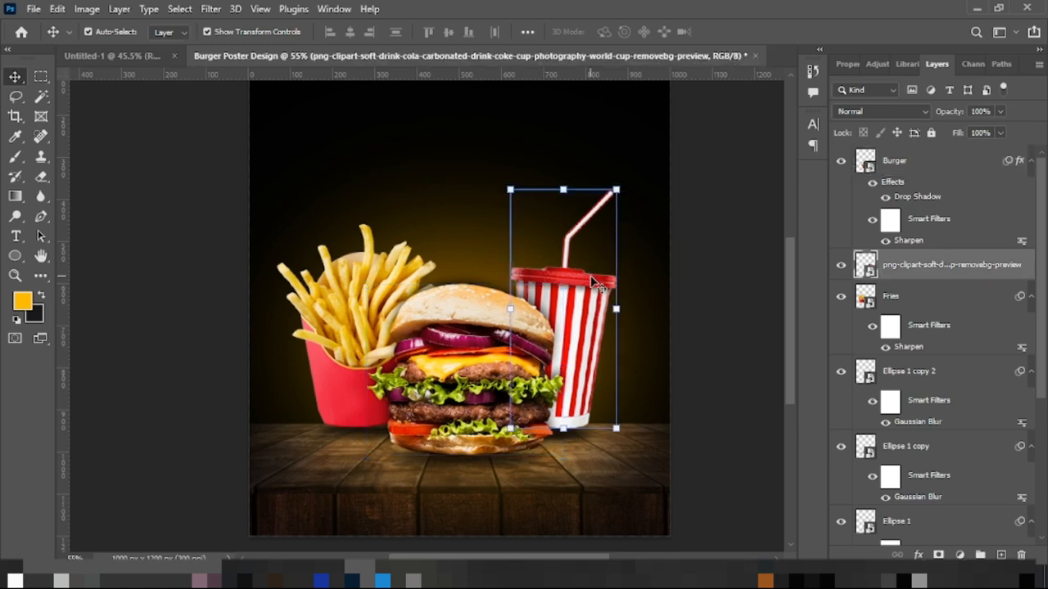
click(210, 8)
mouse_move(253, 292)
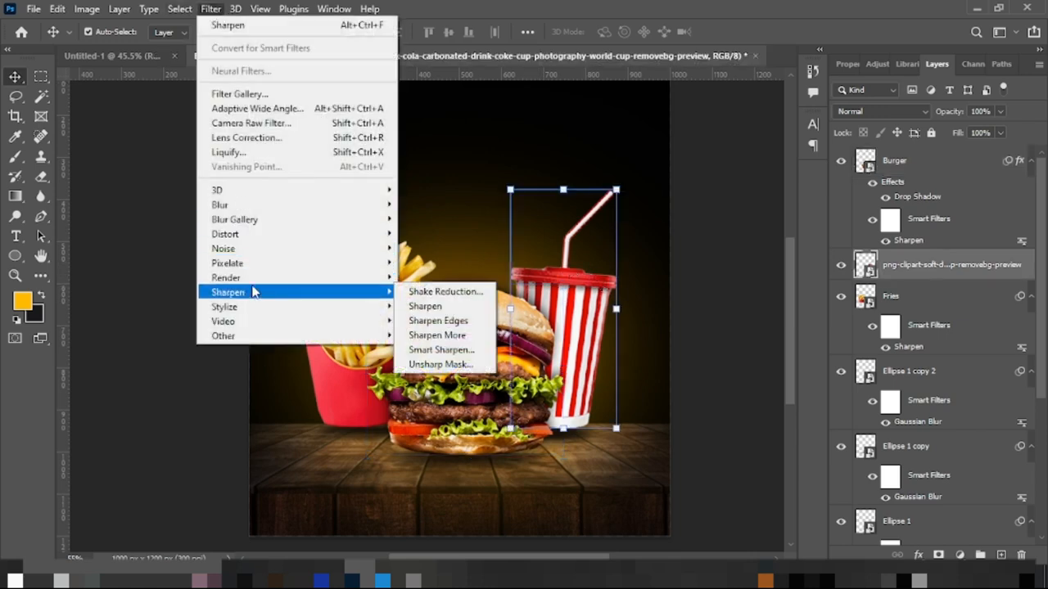
click(430, 305)
click(702, 336)
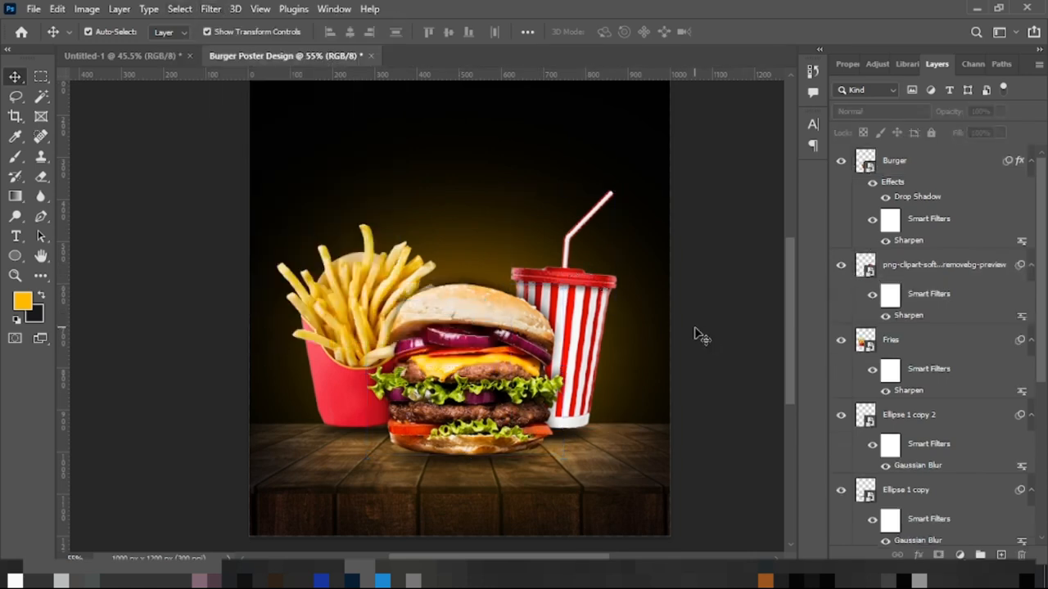
Add a text layer reading "super" on the black area above the food
scroll(702, 335, down, 1)
scroll(702, 336, up, 4)
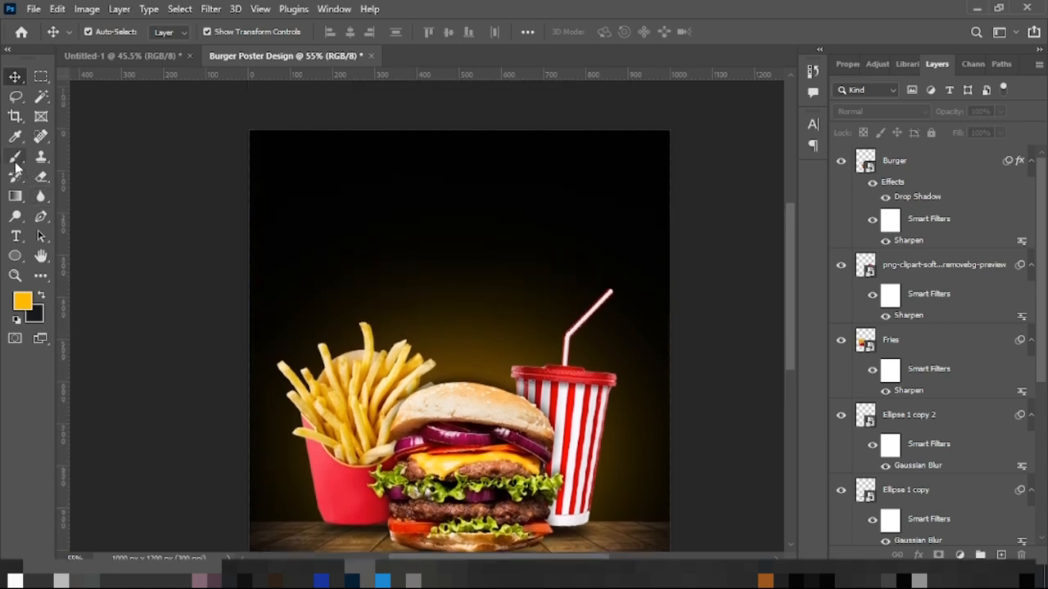
click(15, 236)
click(351, 187)
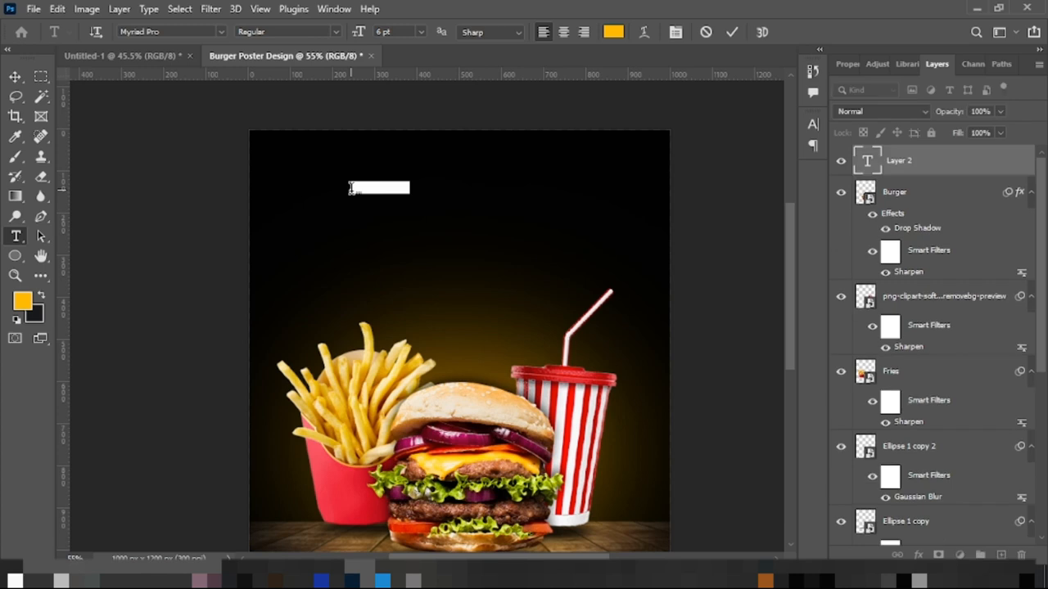
text(Bur)
click(15, 76)
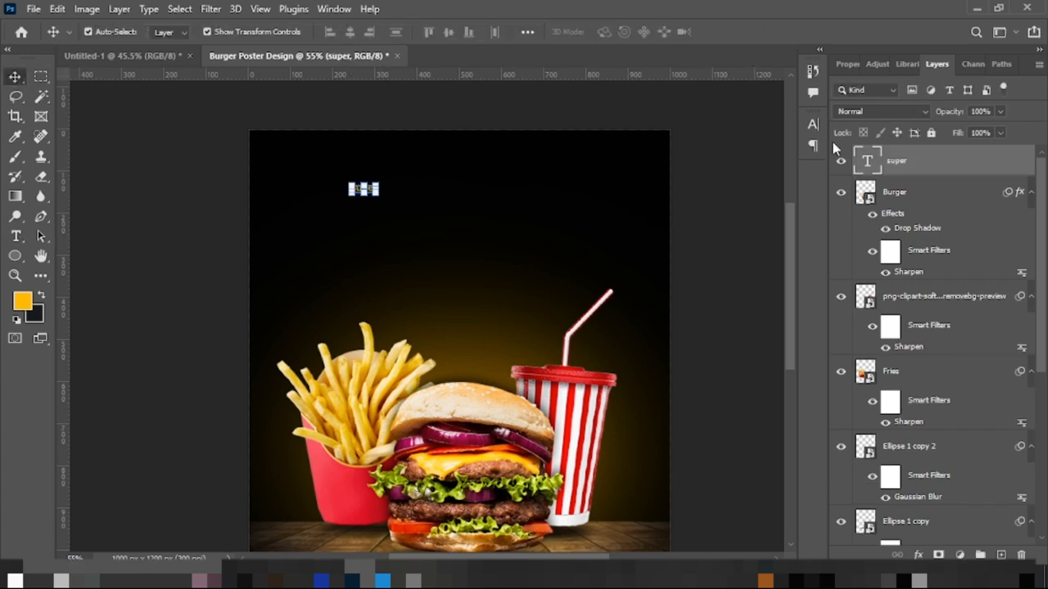
Set the "super" text to the Badcats font at 12 pt
click(813, 124)
click(684, 146)
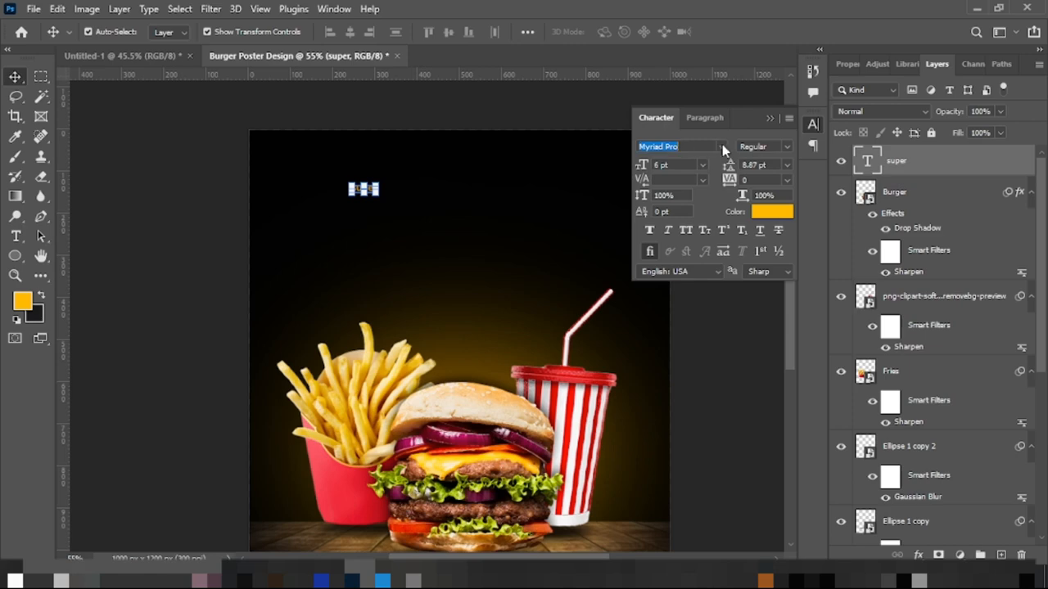
click(722, 147)
scroll(696, 273, up, 10)
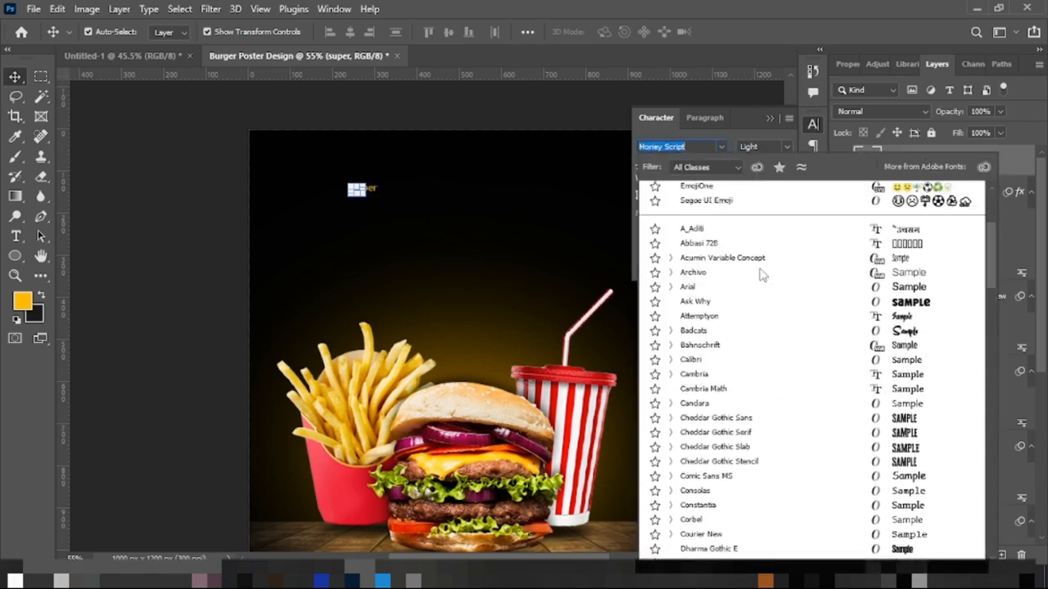
scroll(761, 275, up, 5)
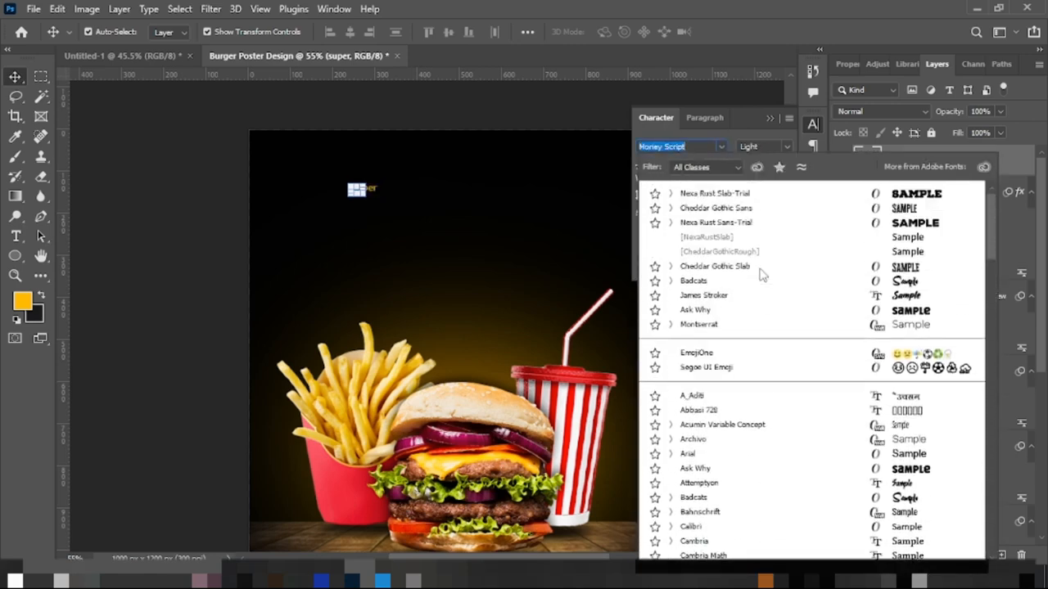
click(693, 280)
drag(643, 170, 646, 166)
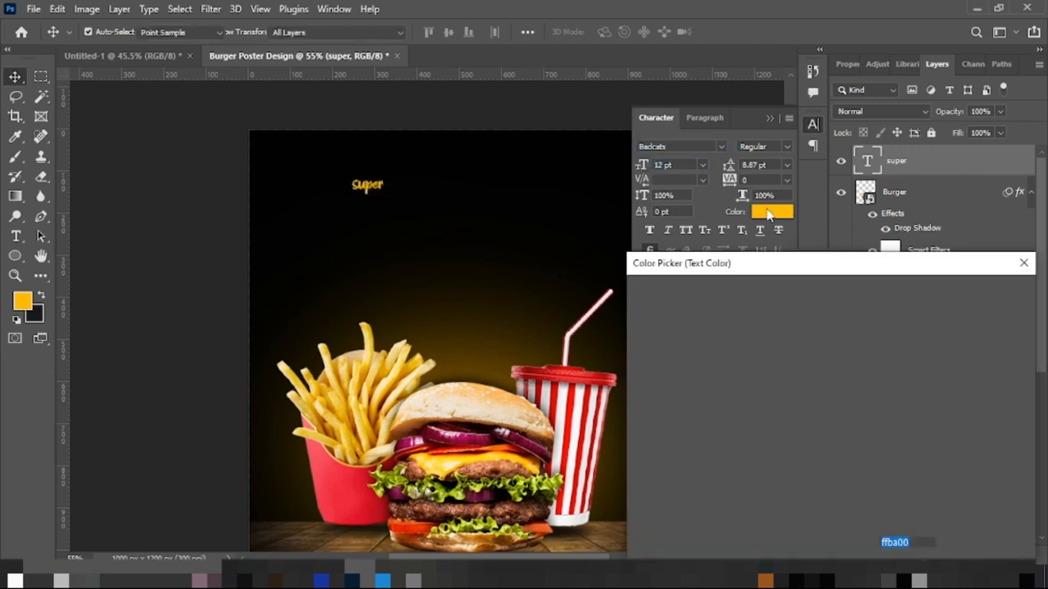
Change the color of the "super" text to white
click(772, 211)
click(569, 345)
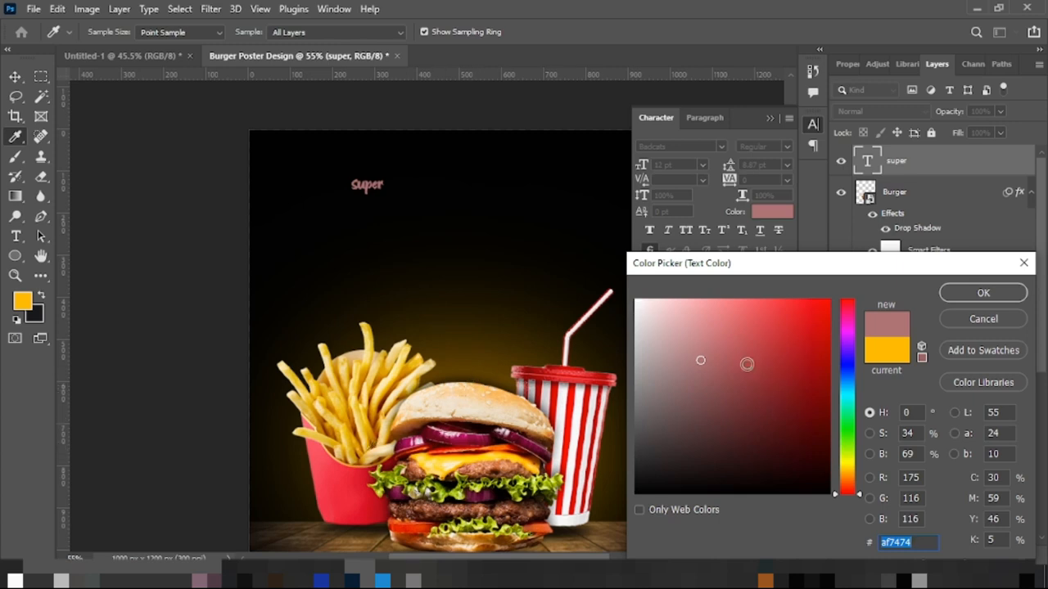
drag(701, 361, 617, 282)
click(967, 299)
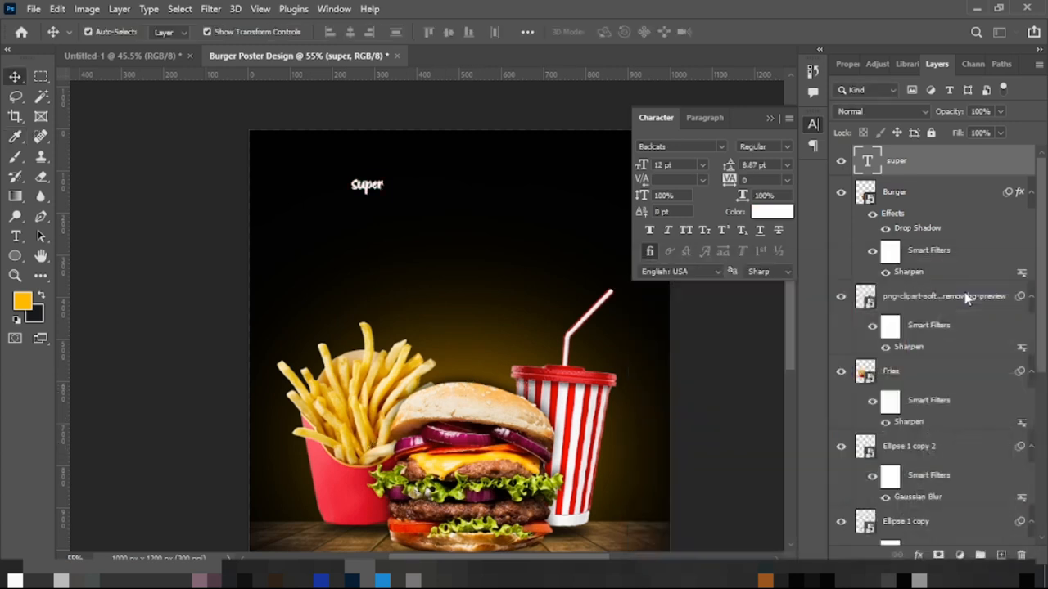
click(701, 368)
Scale the "super" text up proportionally to about 170%, at 21.74 pt, and commit the transform
click(385, 191)
key(ctrl+t)
mouse_move(386, 193)
mouse_down()
mouse_move(389, 203)
mouse_move(384, 193)
mouse_up()
key(Return)
key(ctrl+t)
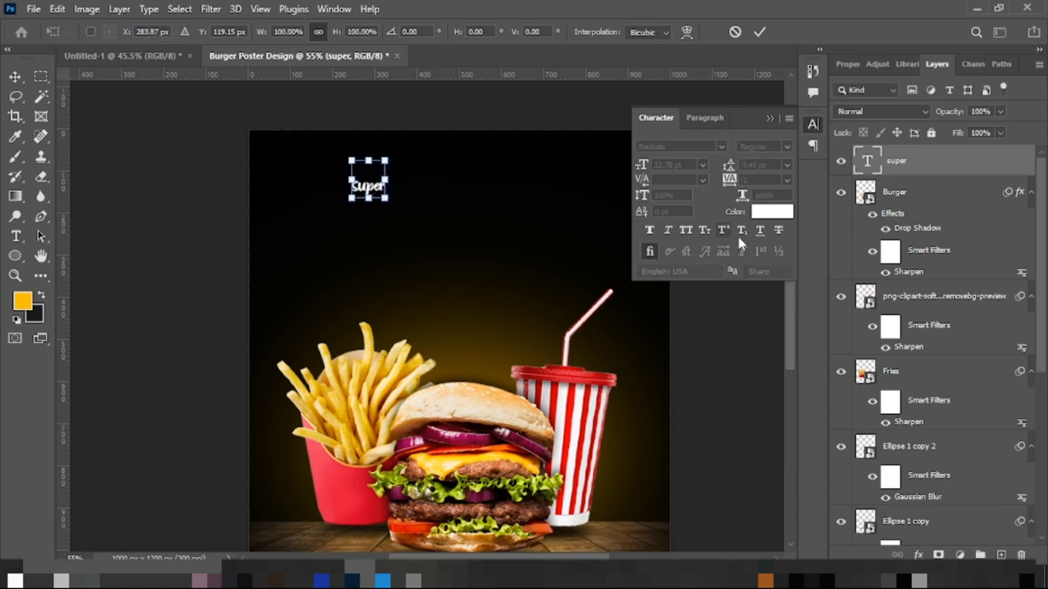
click(760, 35)
drag(389, 196, 414, 222)
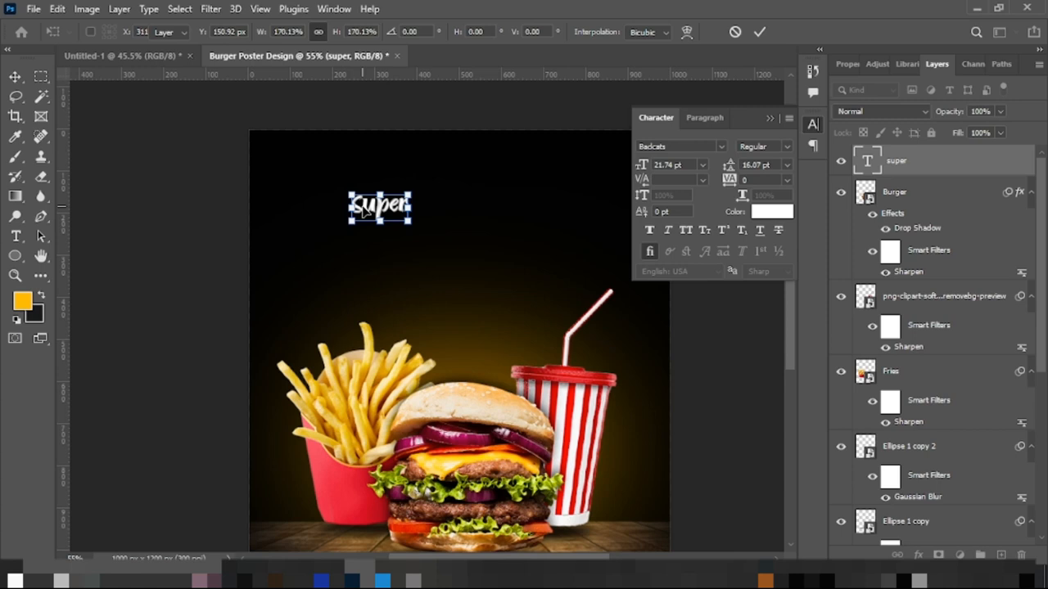
key(Return)
Replace the lowercase first letter of "super" with a capital S and commit the text
double_click(367, 209)
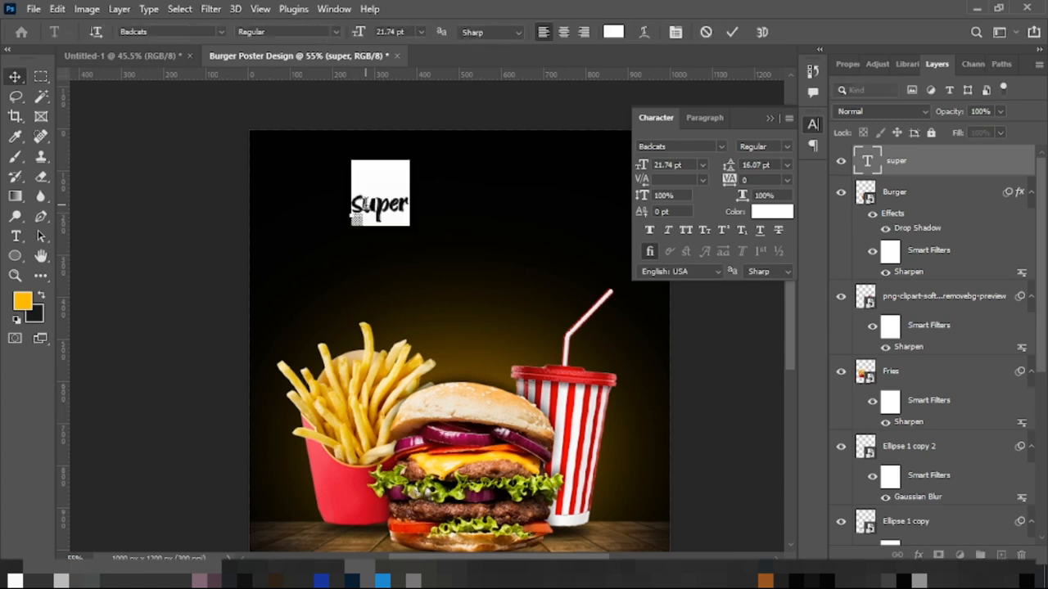
click(366, 201)
key(Left)
key(Delete)
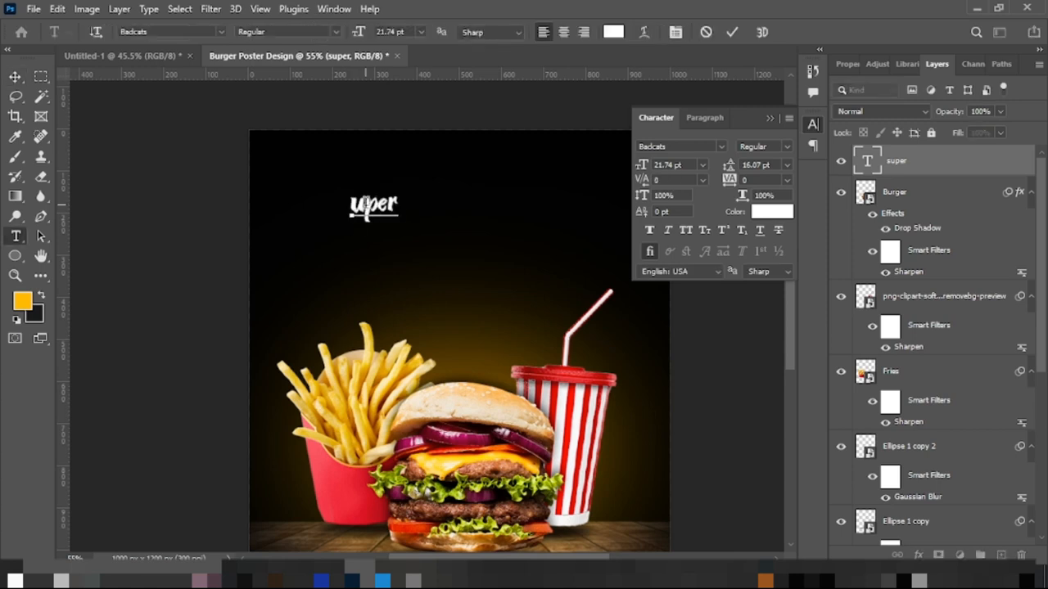
text(S)
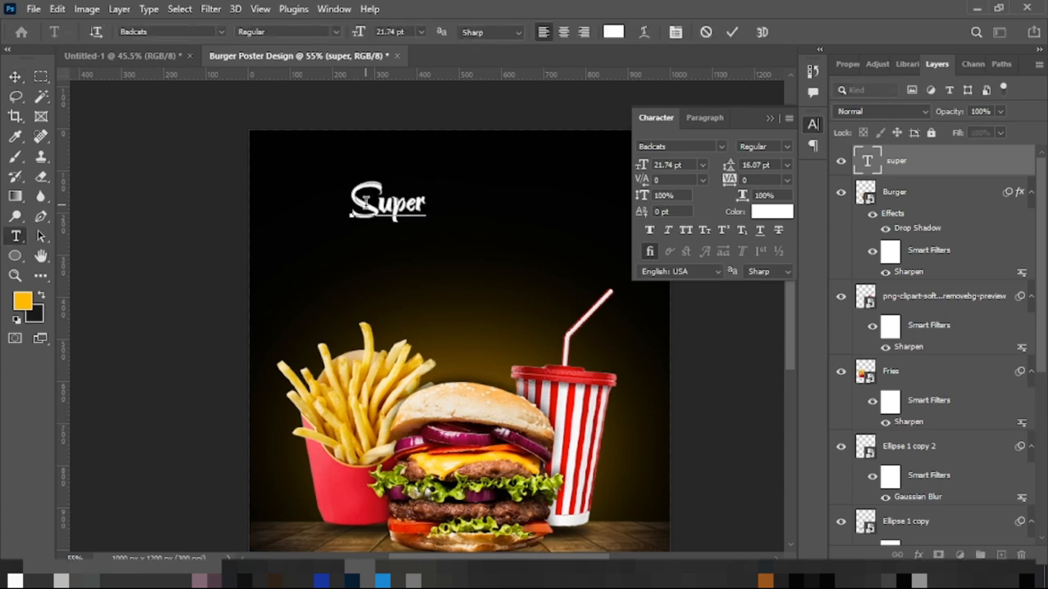
click(730, 34)
key(v)
Scale the "Super" text down to about 62% and place it near the top center of the poster
click(705, 385)
drag(397, 206, 488, 234)
key(ctrl+t)
click(760, 32)
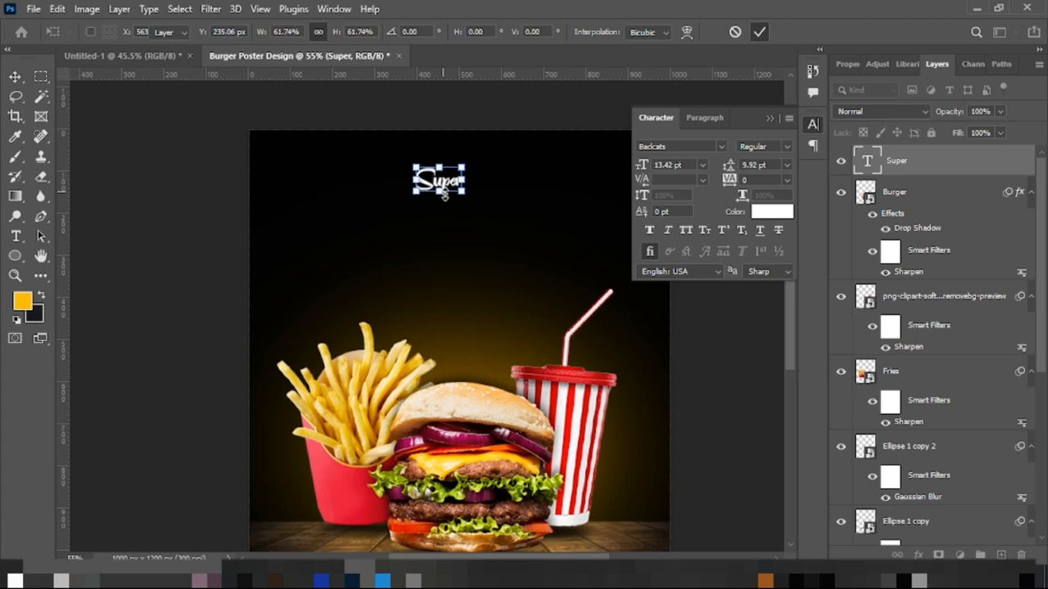
Duplicate the "Super" text just below the original and change the copy's wording to "DELICIOUS"
drag(449, 187, 451, 215)
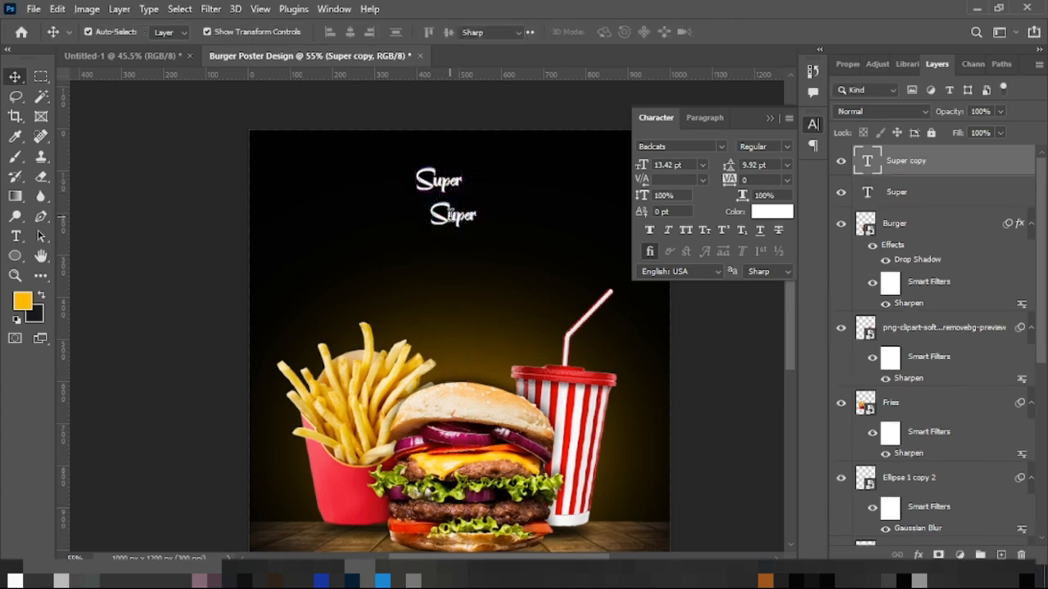
double_click(451, 214)
text(D)
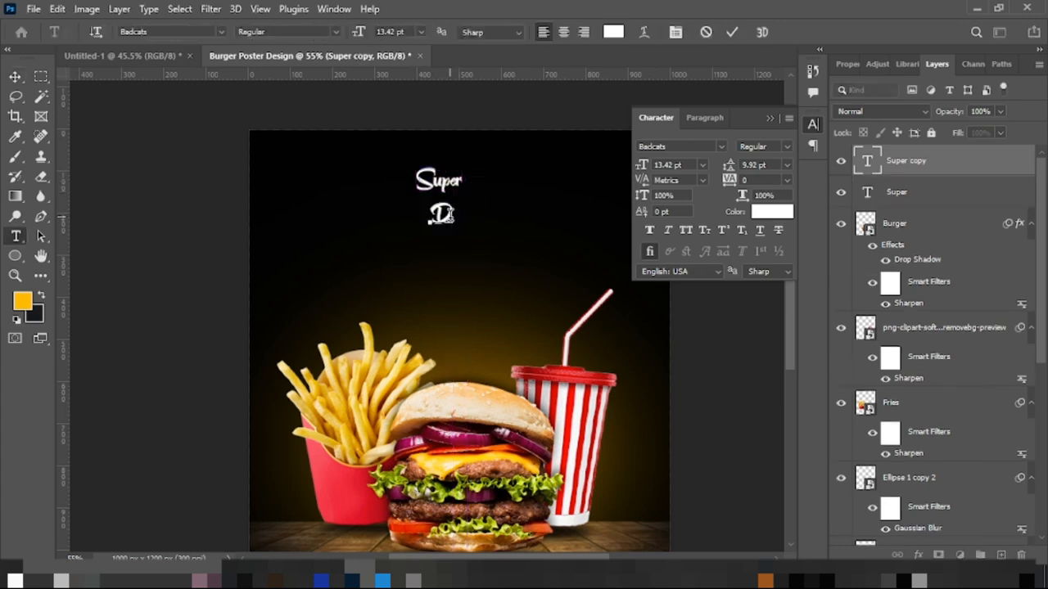
text(EAL)
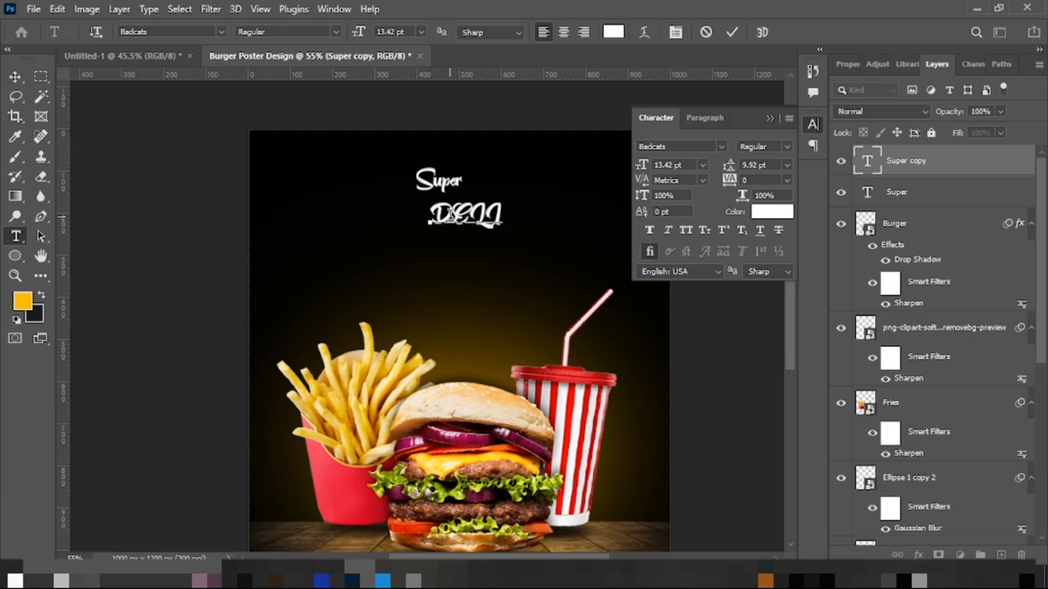
text(CIOUS)
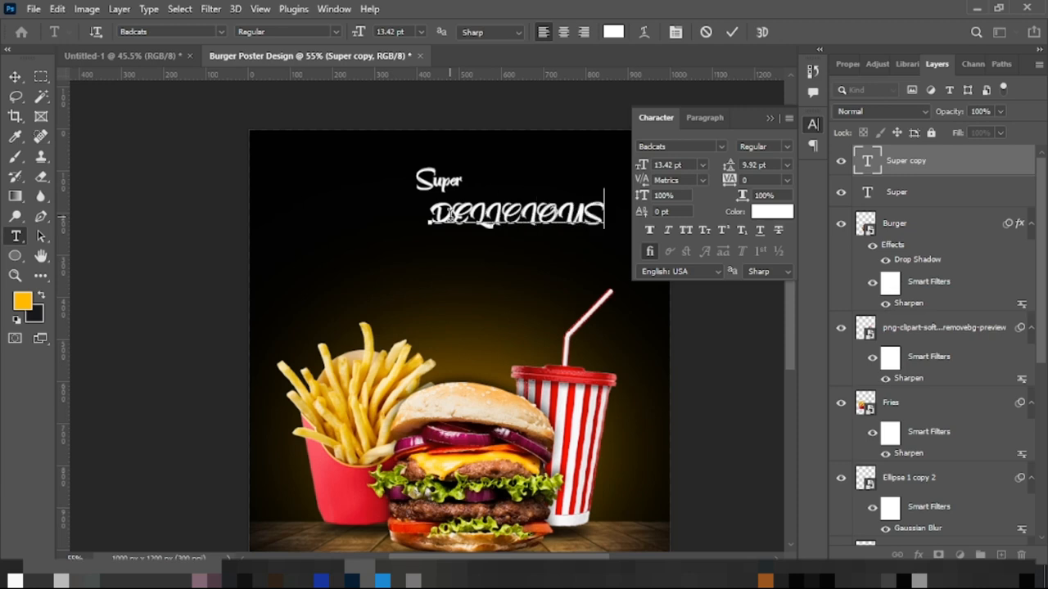
click(731, 31)
key(v)
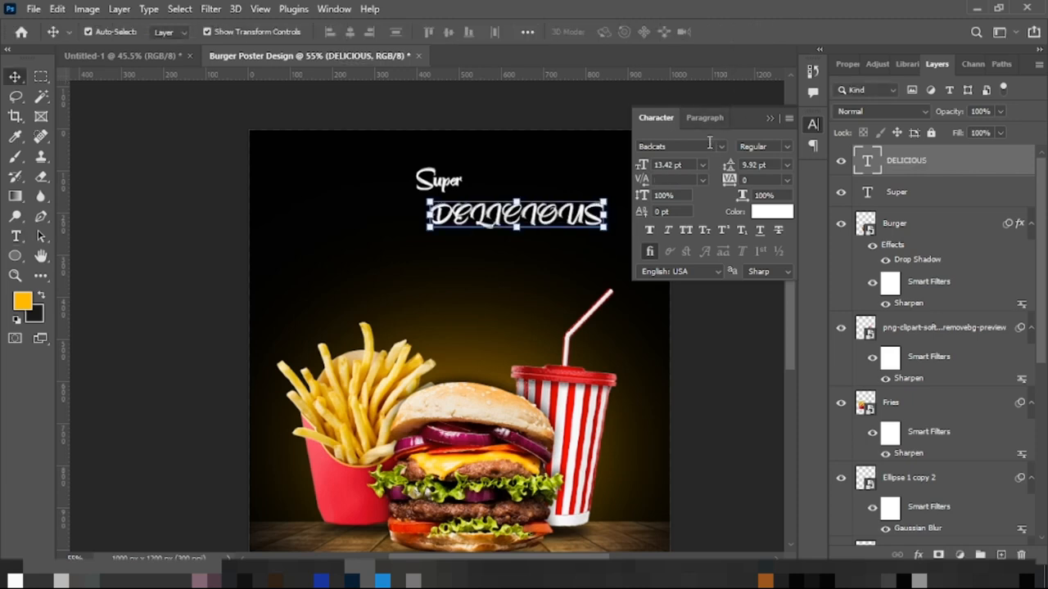
Set the DELICIOUS text to the Cheddar Gothic Sans font and color it yellow ffd300
click(721, 147)
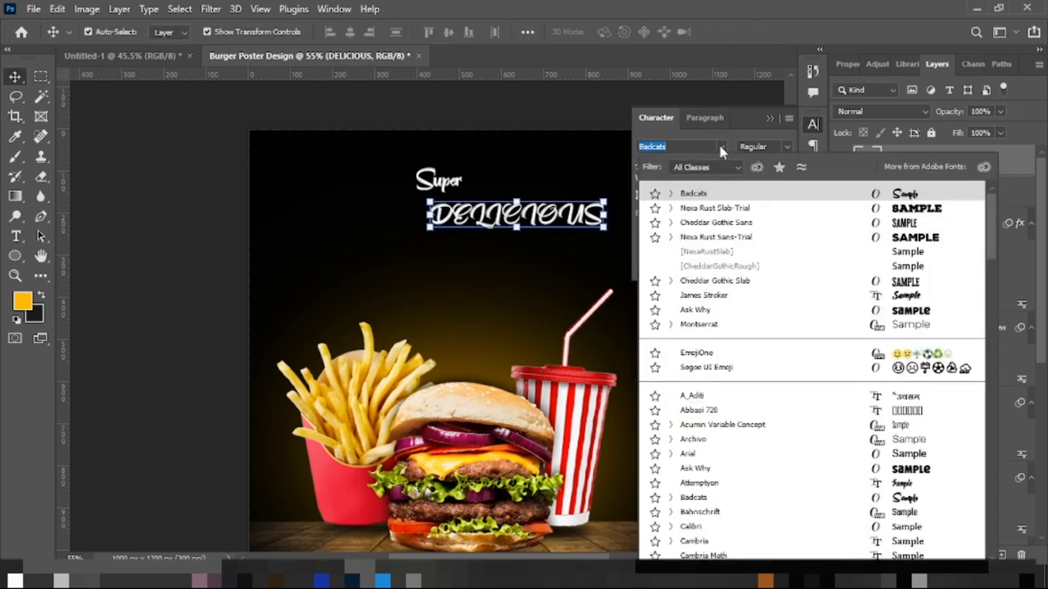
click(704, 227)
click(771, 214)
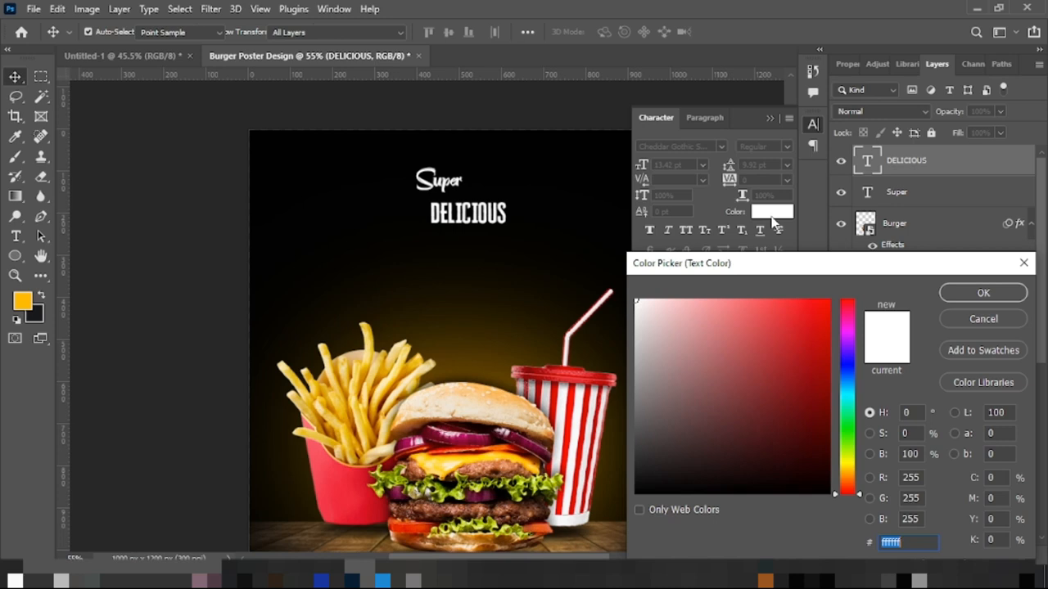
click(457, 460)
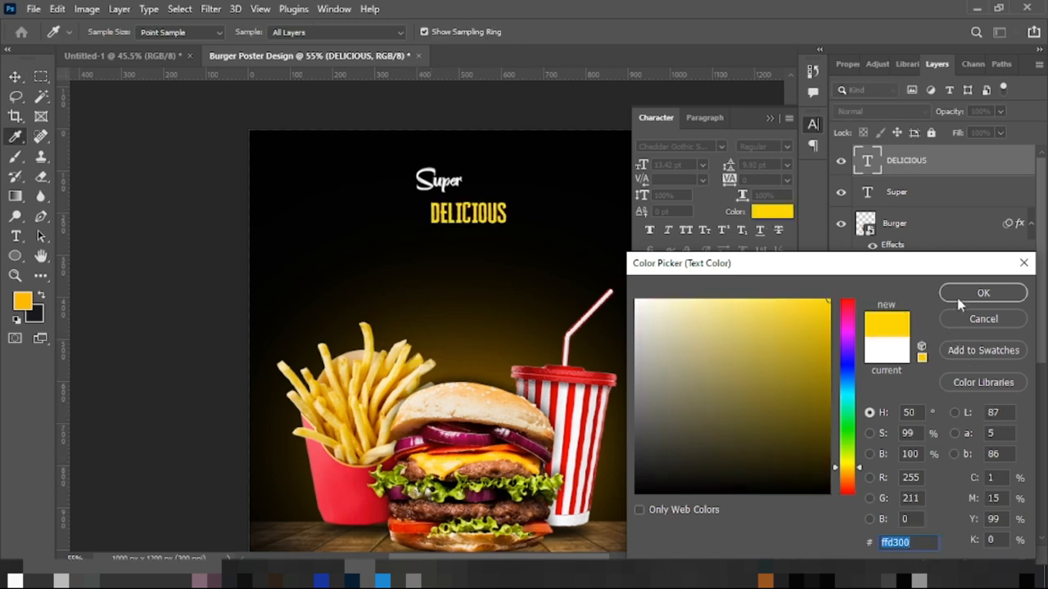
click(982, 293)
Set the DELICIOUS text to the Cheddar Gothic Slab Regular font
click(721, 147)
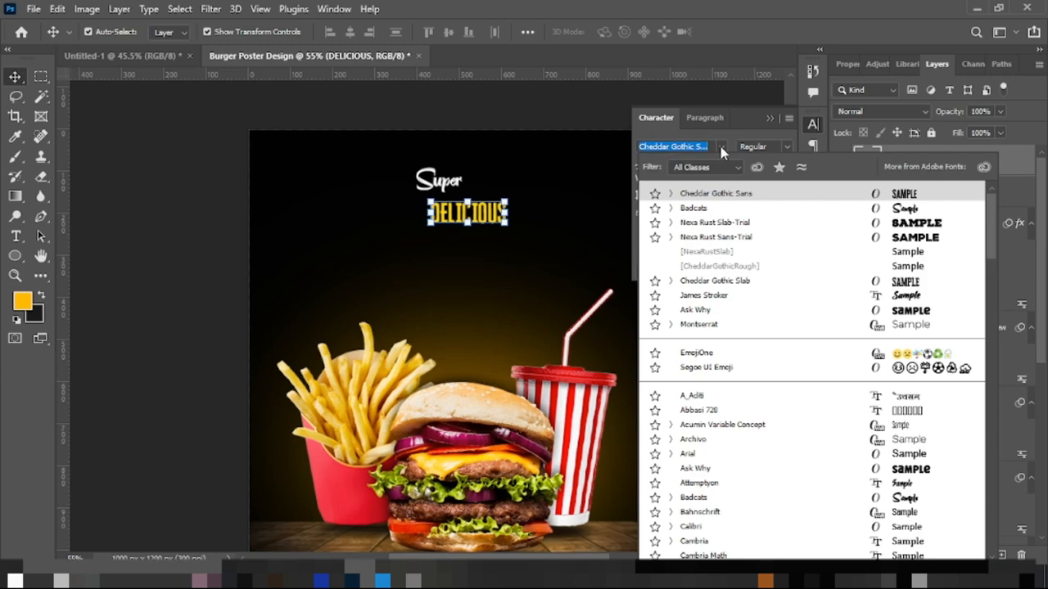
text(CH)
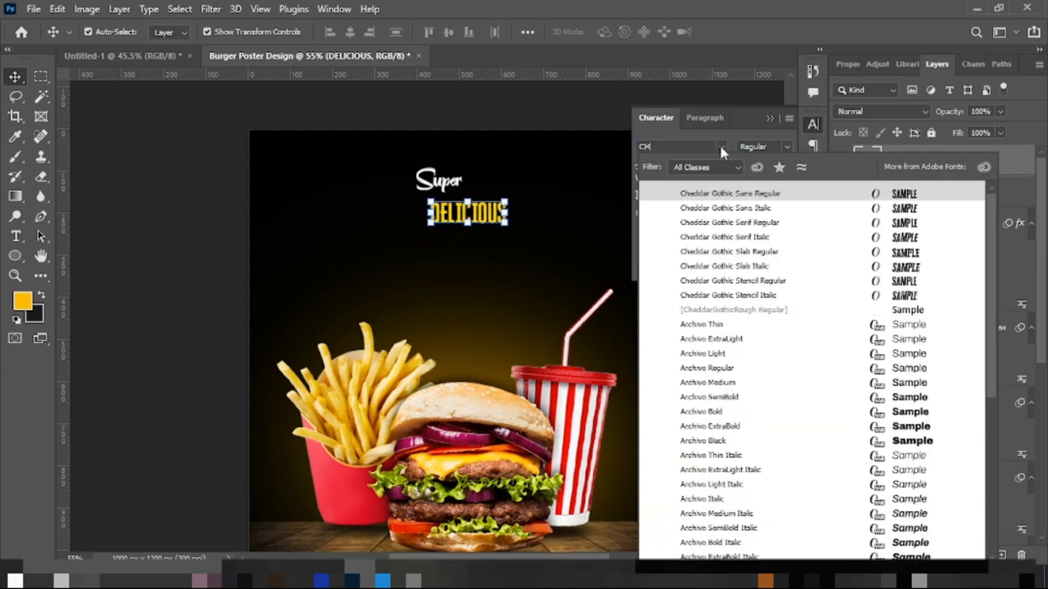
text(E)
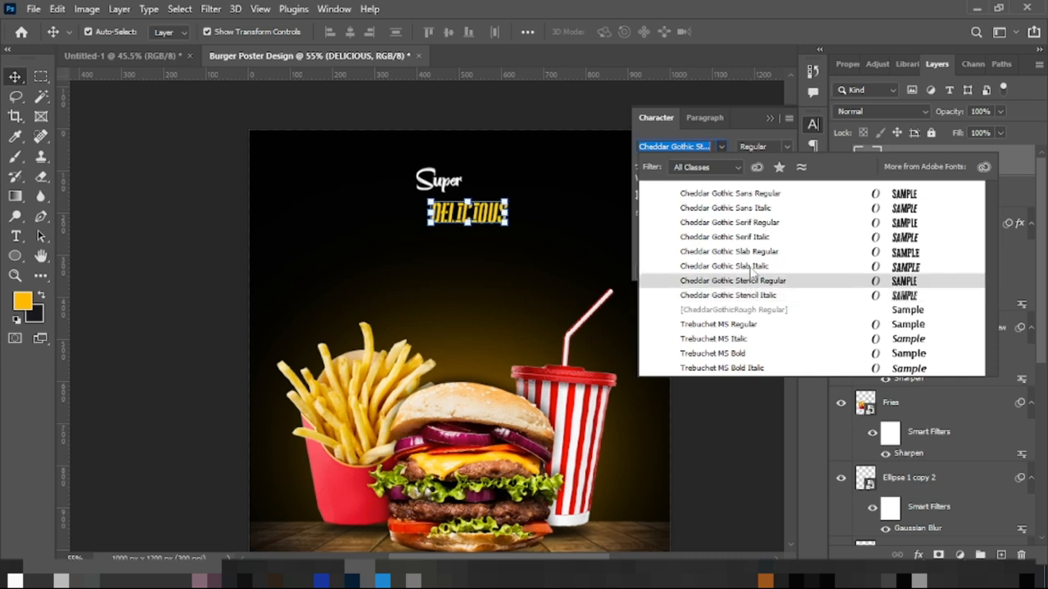
click(747, 251)
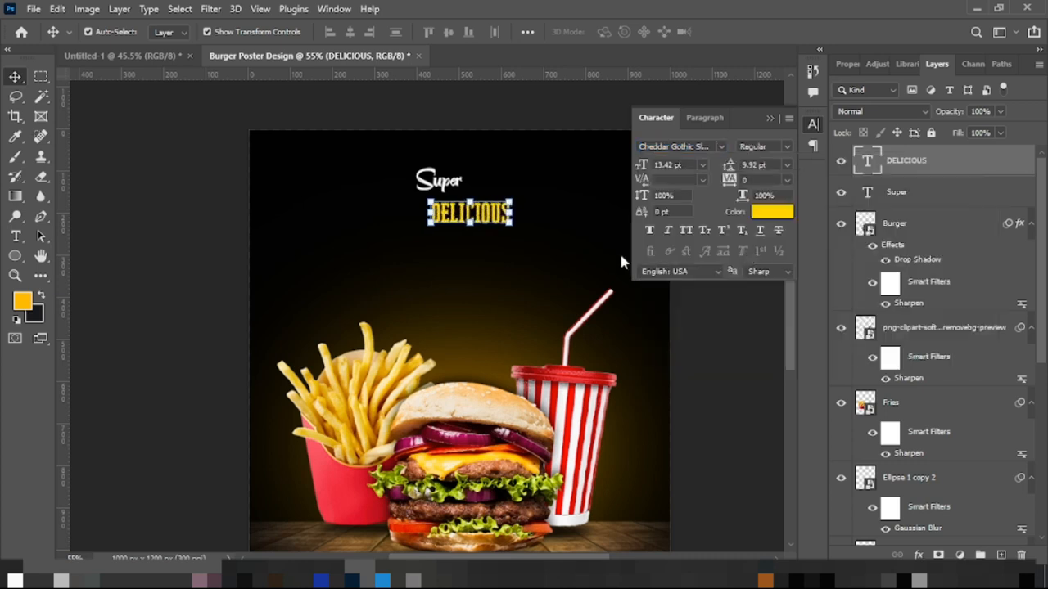
Scale the DELICIOUS text up to about 134% and place it directly beneath the "Super" text
mouse_move(511, 222)
mouse_down()
mouse_move(541, 238)
mouse_move(492, 217)
mouse_up()
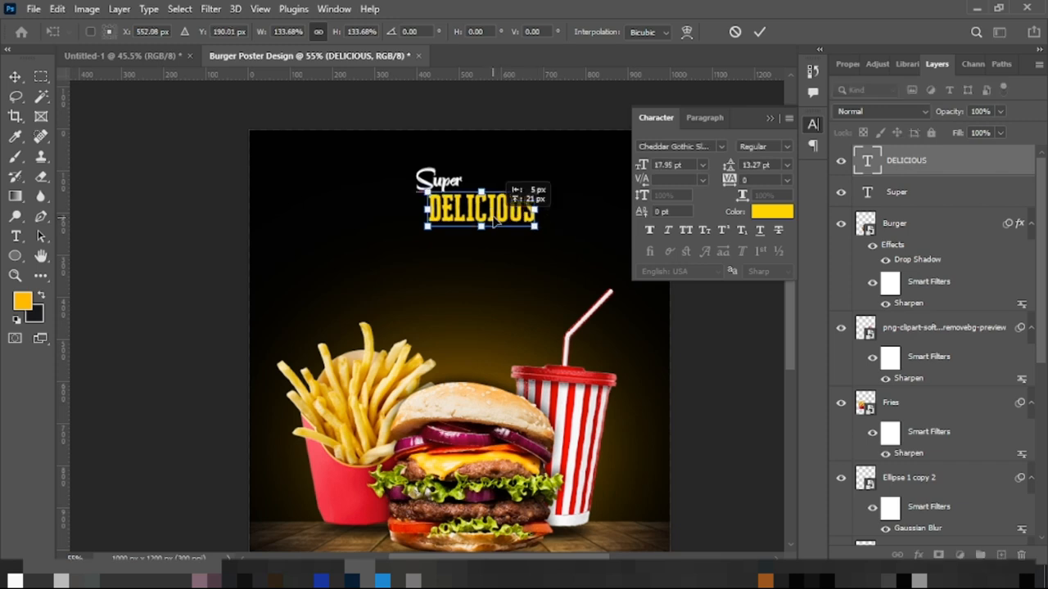
click(759, 31)
Check which font the orange "Delicious" text uses in the finished reference poster, Untitled-1
click(119, 55)
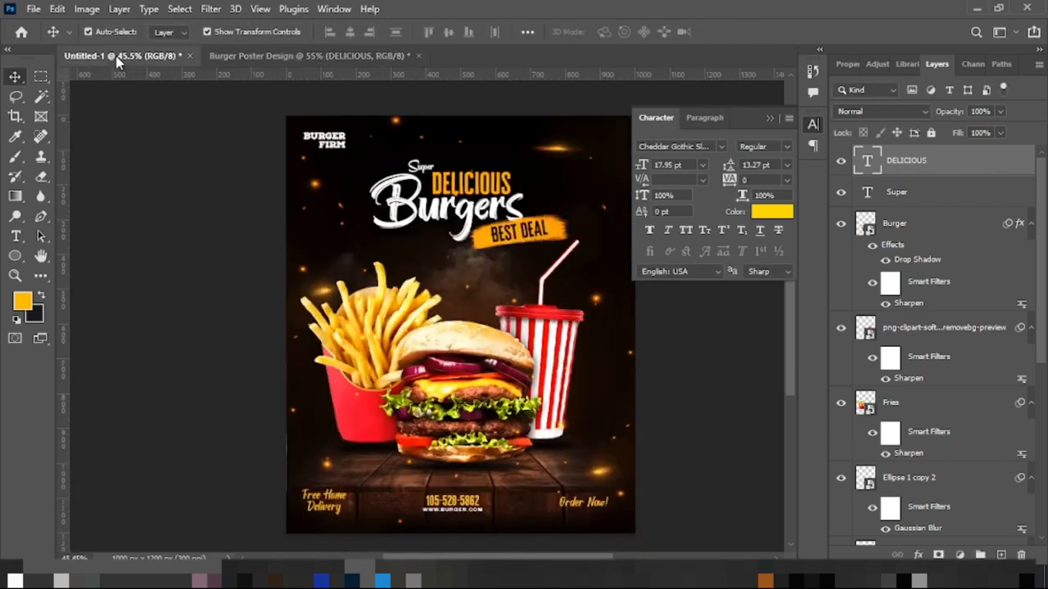
click(488, 189)
right_click(482, 186)
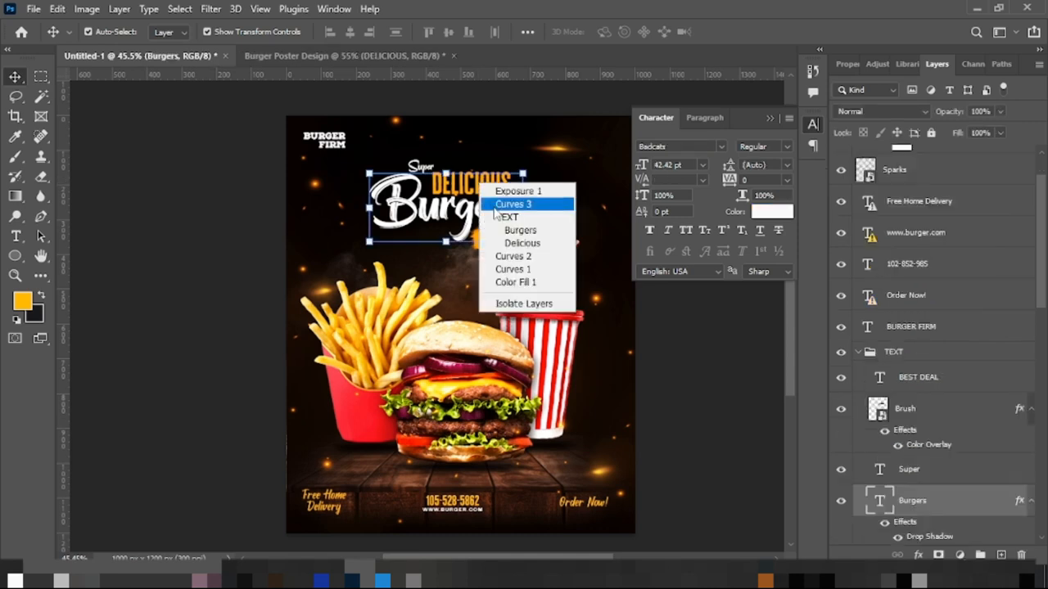
click(521, 243)
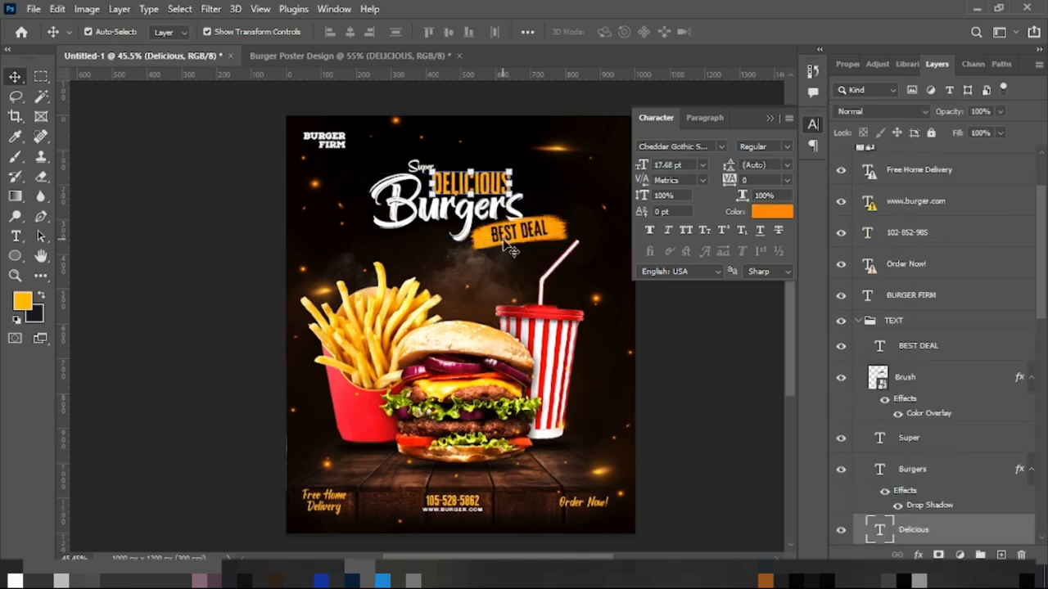
click(697, 147)
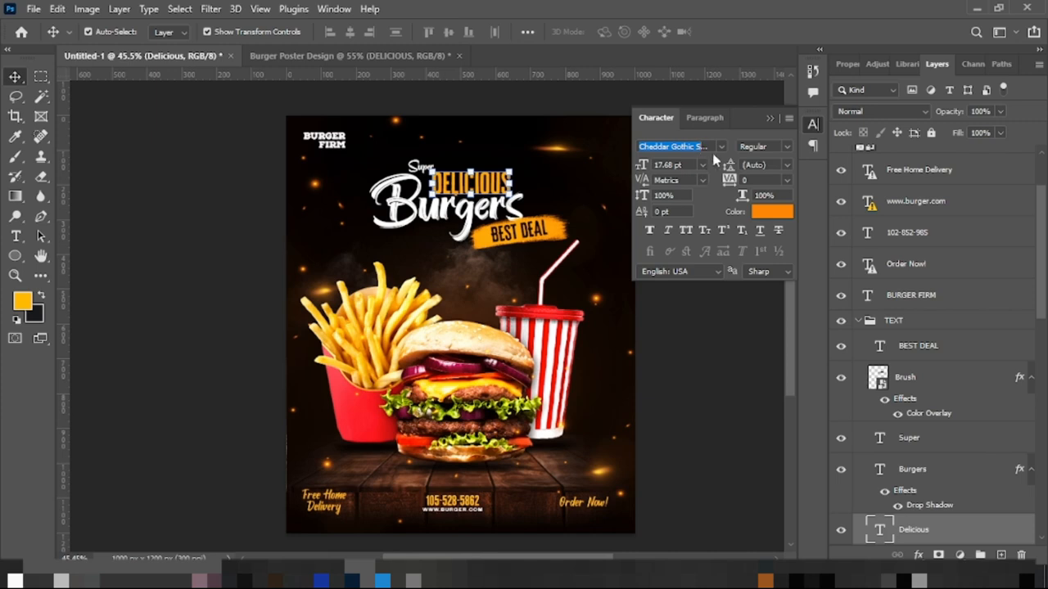
click(721, 148)
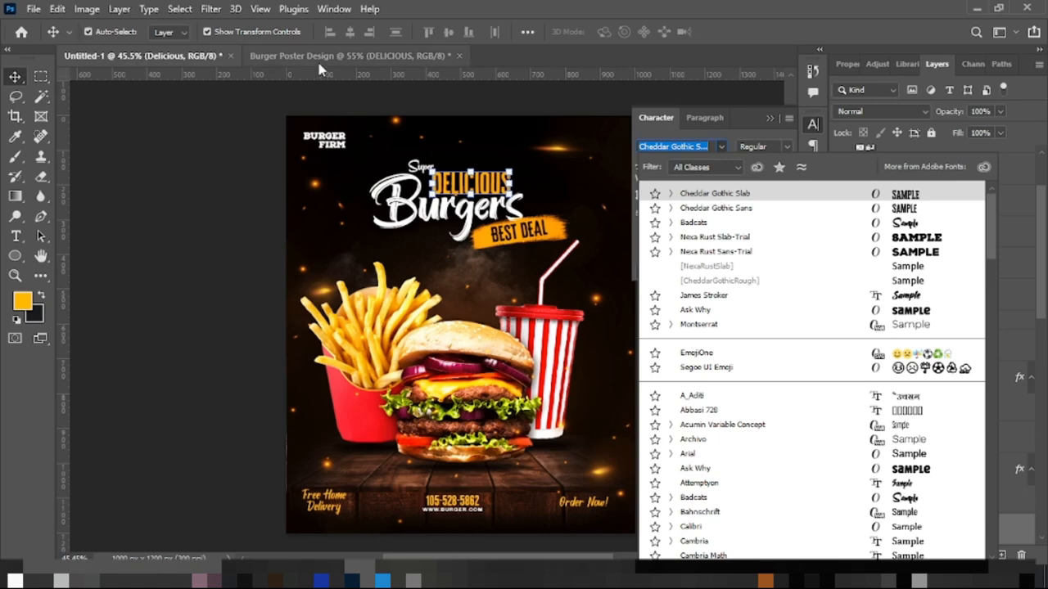
Return to the Burger Poster Design document and set its DELICIOUS text to Cheddar Gothic Sans Regular
click(352, 56)
click(684, 146)
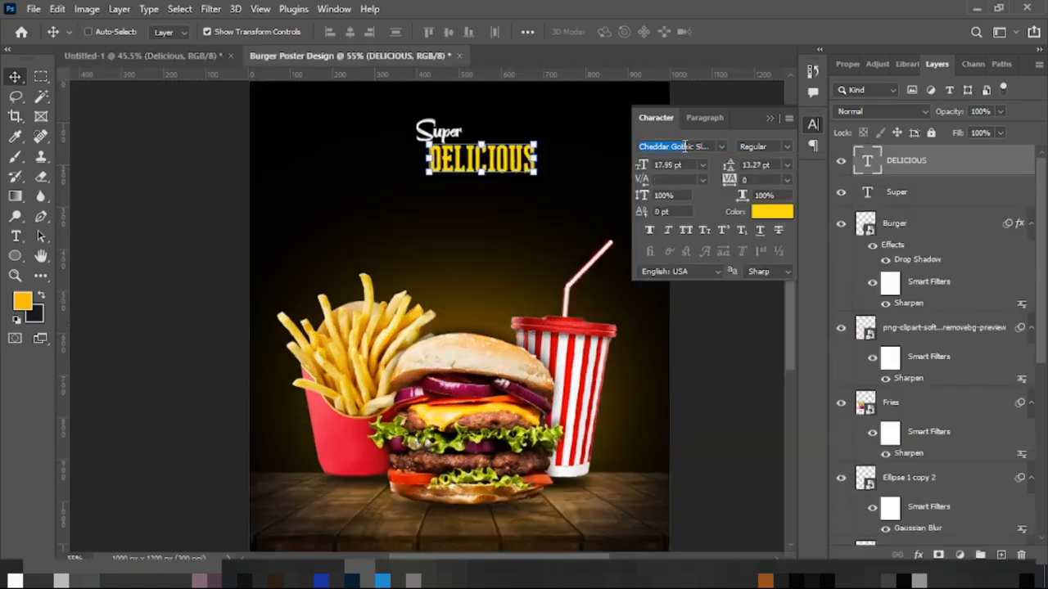
text(Cheddar Gothic S...hi)
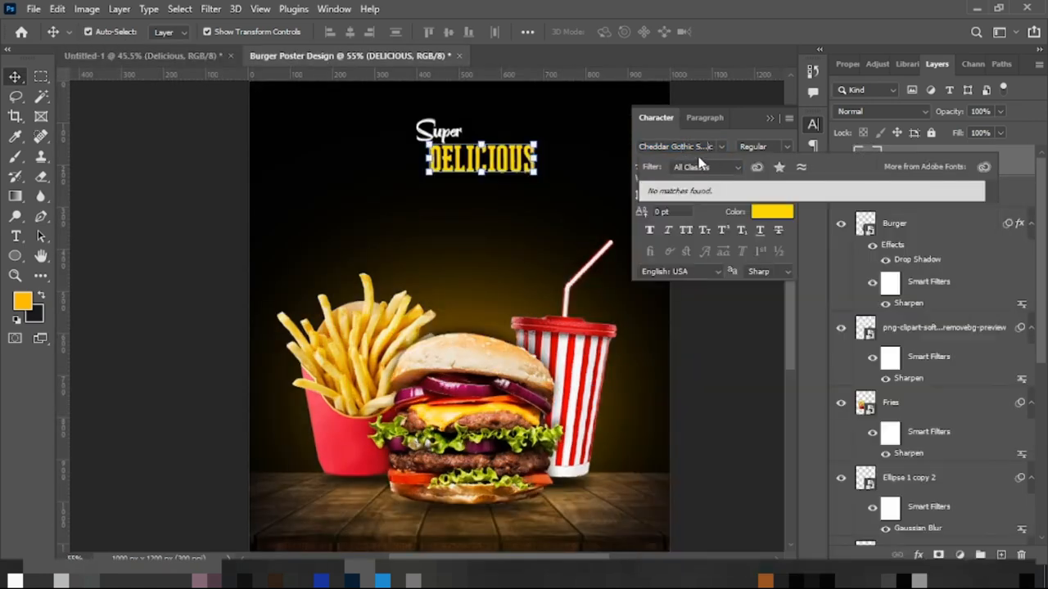
key(BackSpace)
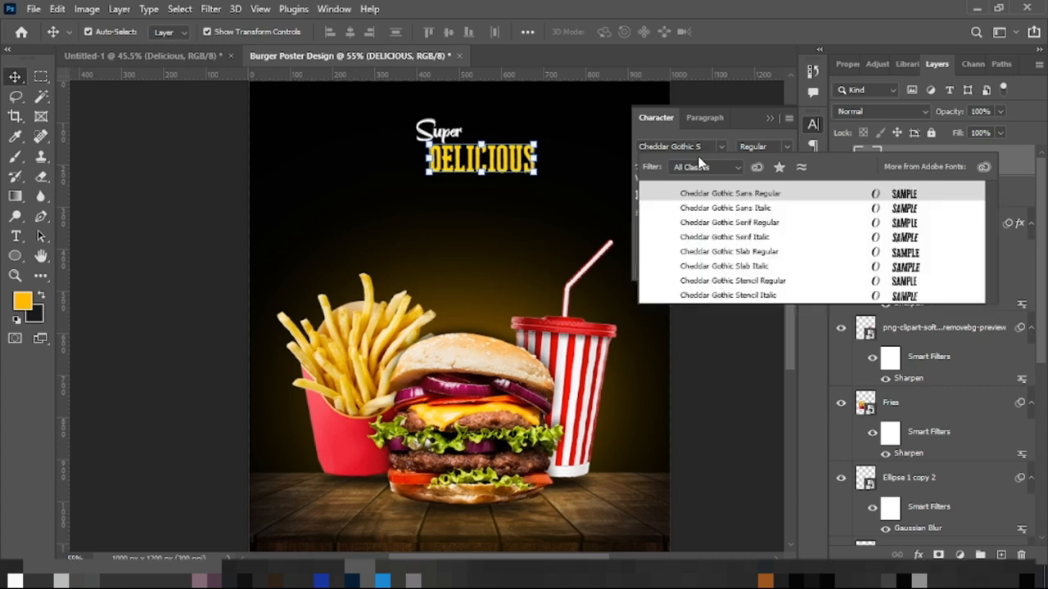
click(701, 195)
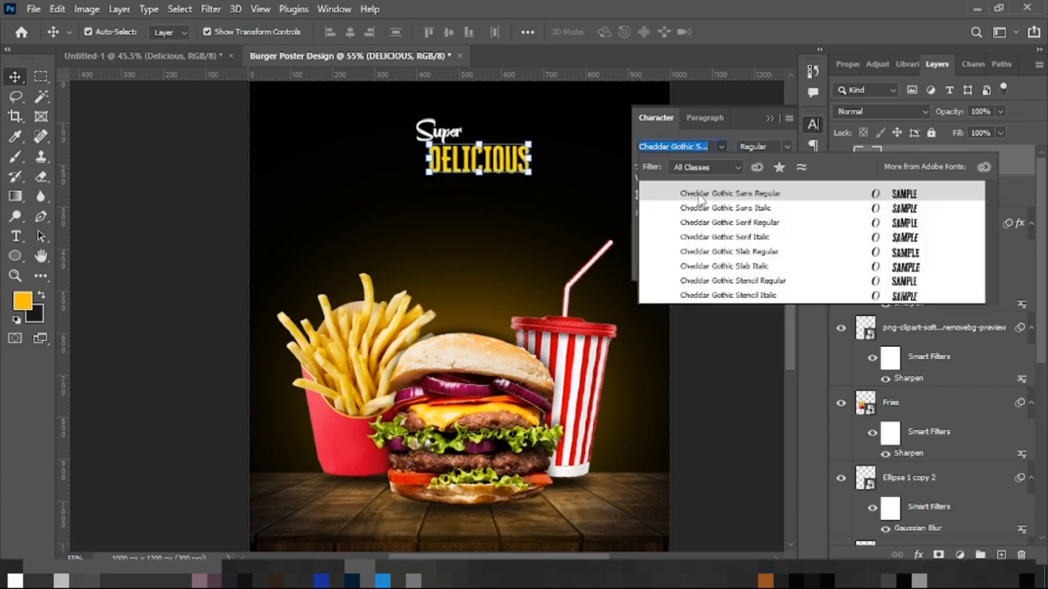
click(702, 195)
click(731, 339)
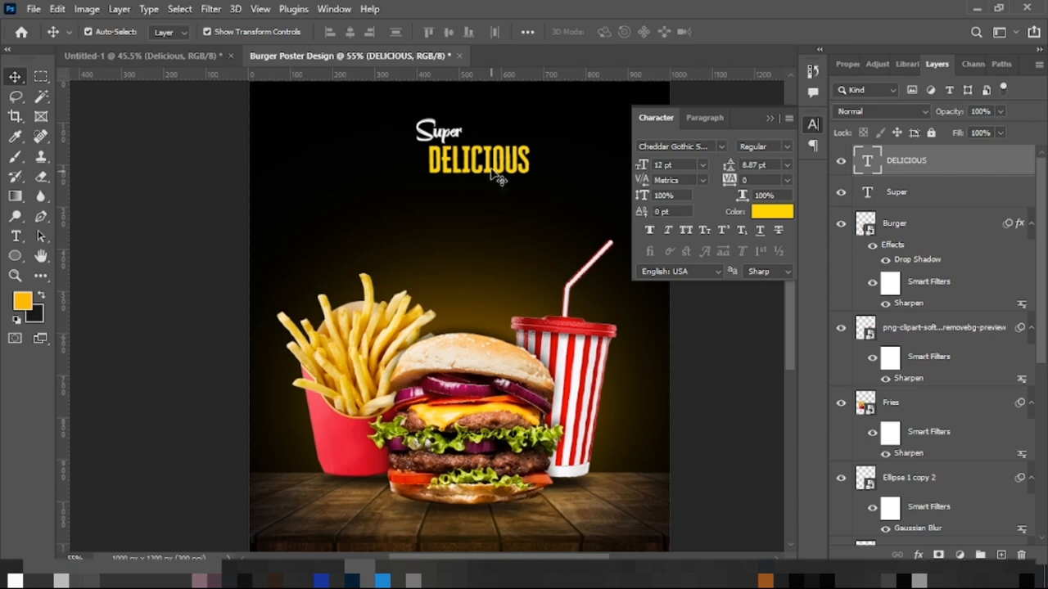
Duplicate the DELICIOUS text below and to the left of the original, and change the copy's wording to "BURGERS"
drag(484, 170, 396, 203)
key(ctrl+t)
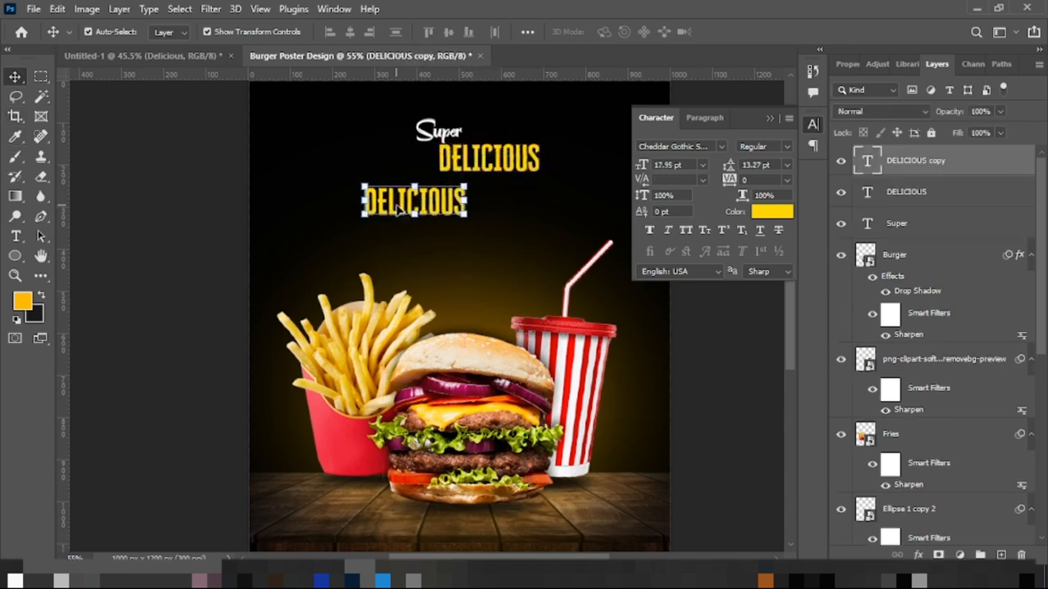
double_click(396, 203)
text(BURGERS)
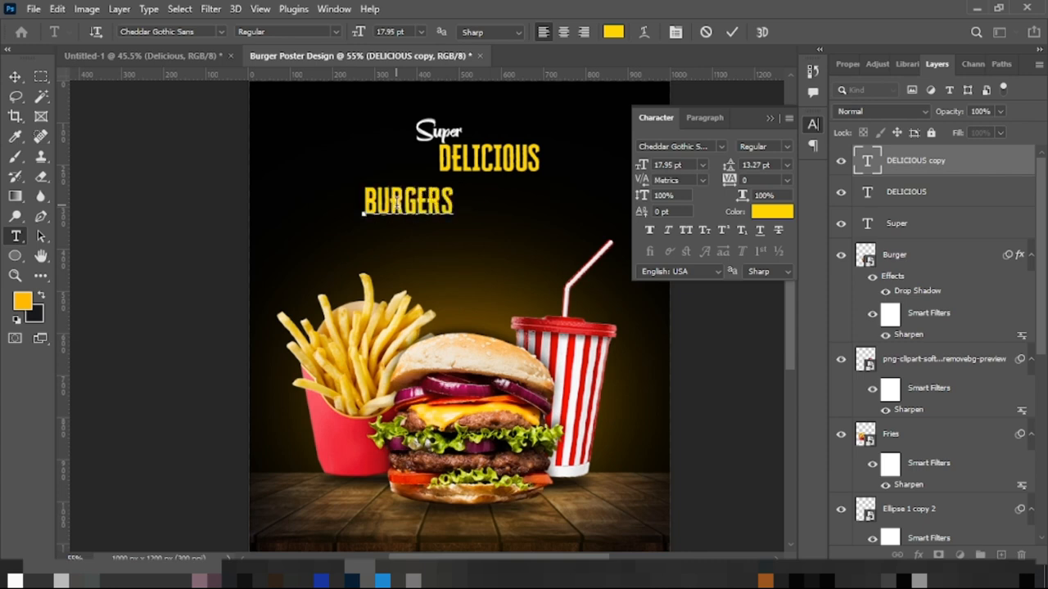
click(732, 32)
key(v)
Check which font the large white "Burgers" text uses in the Untitled-1 reference poster
click(720, 145)
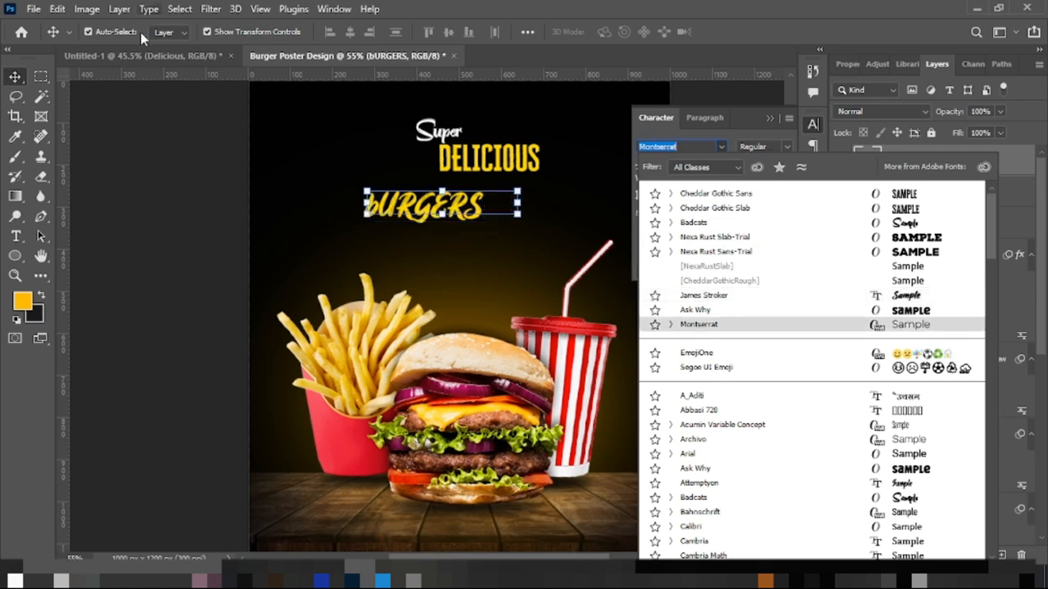
click(164, 55)
click(168, 54)
click(420, 205)
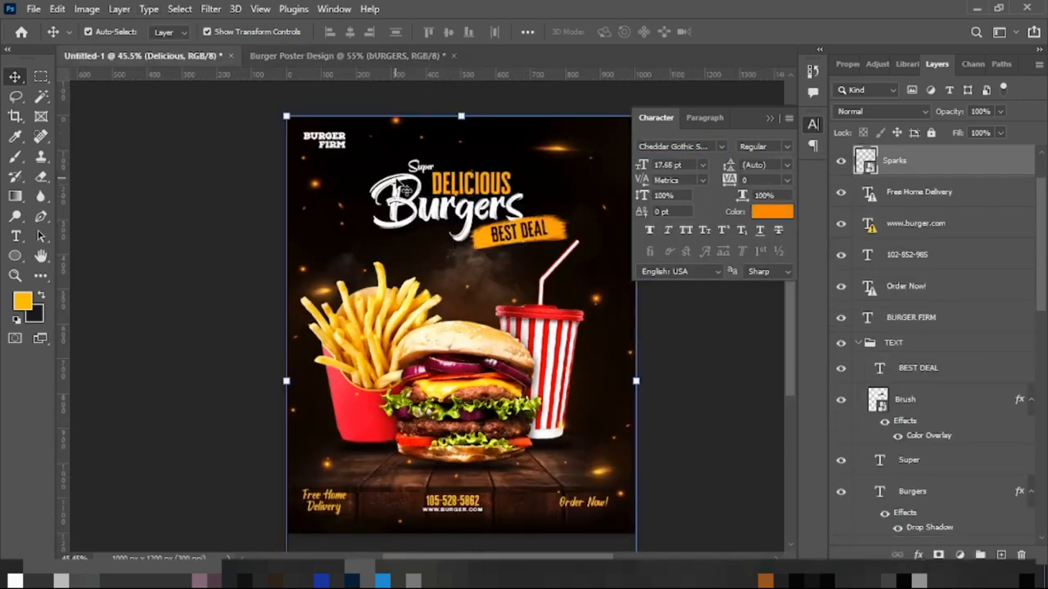
right_click(401, 186)
click(442, 256)
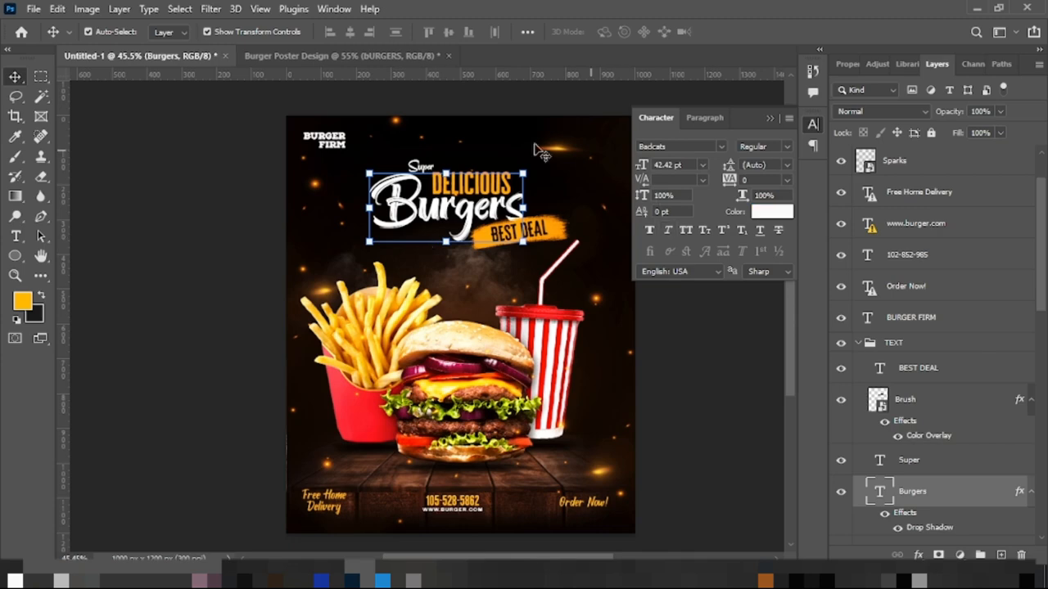
Return to the Burger Poster Design document and set its BURGERS text to the Badcats Regular font
click(343, 56)
click(719, 147)
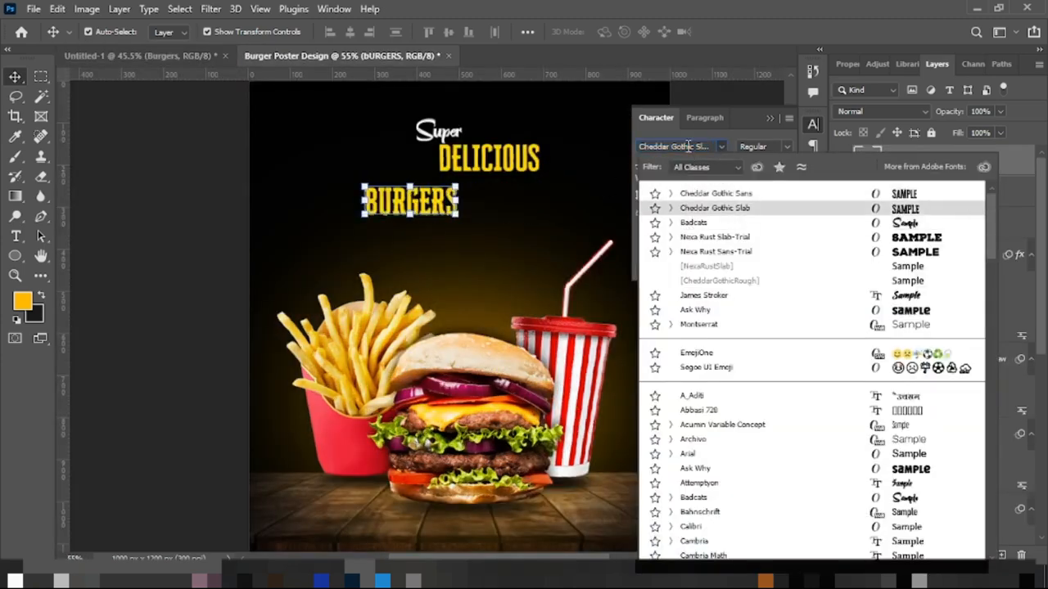
text(BA)
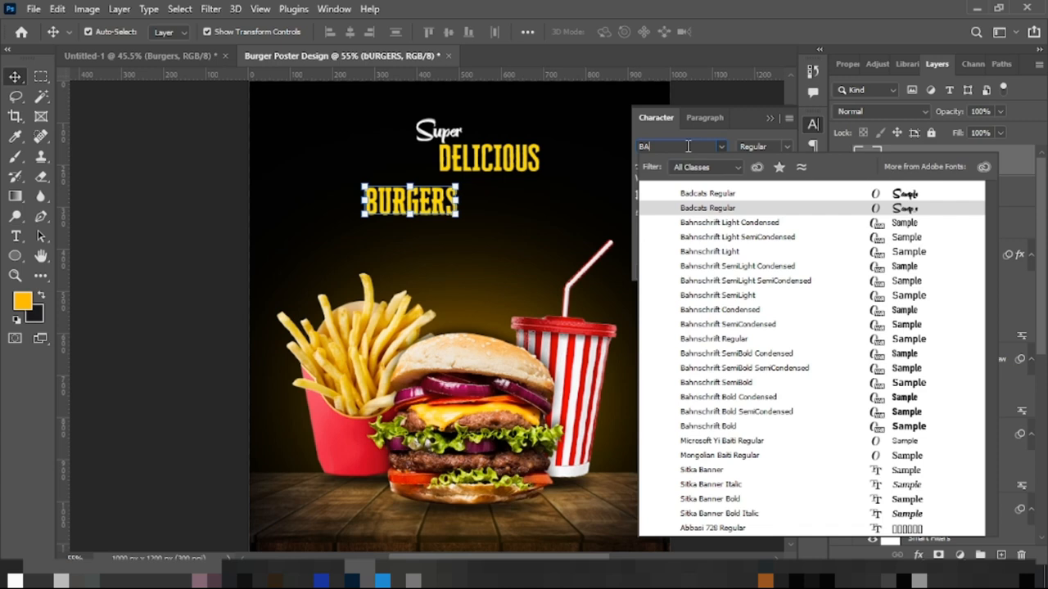
text(D)
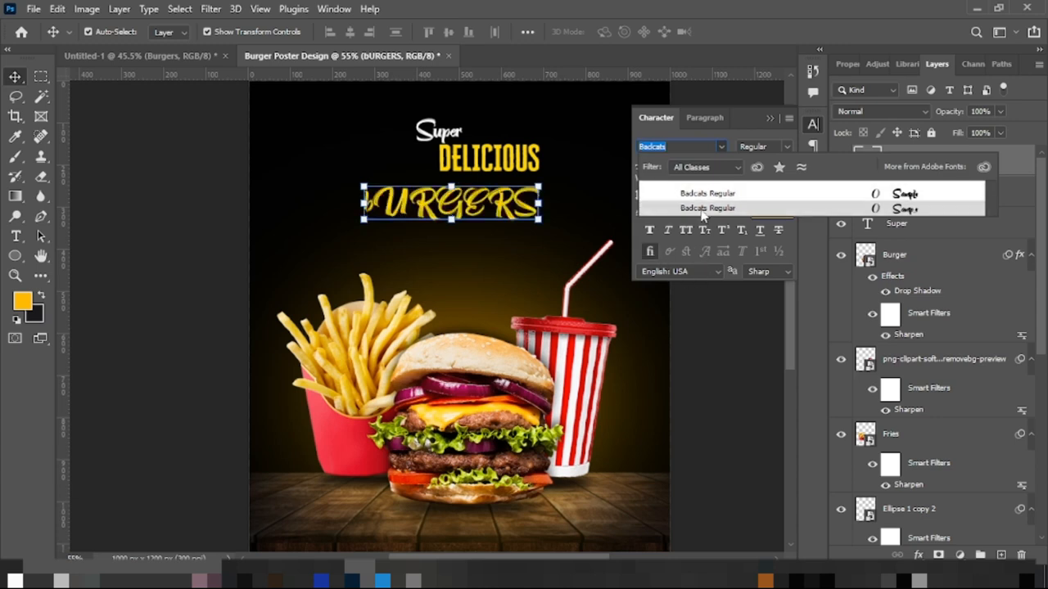
key(Down)
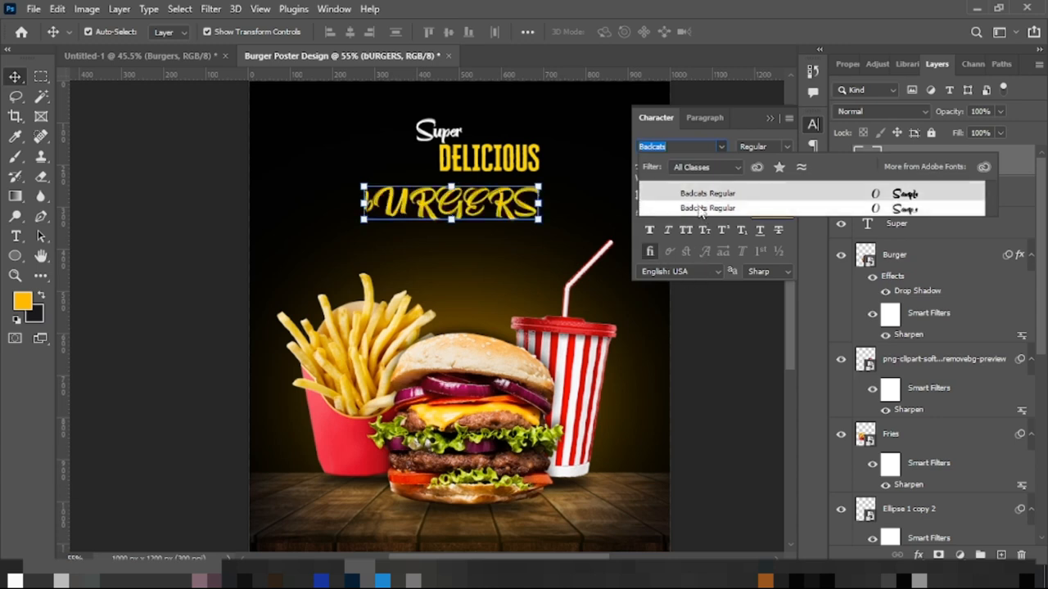
click(694, 194)
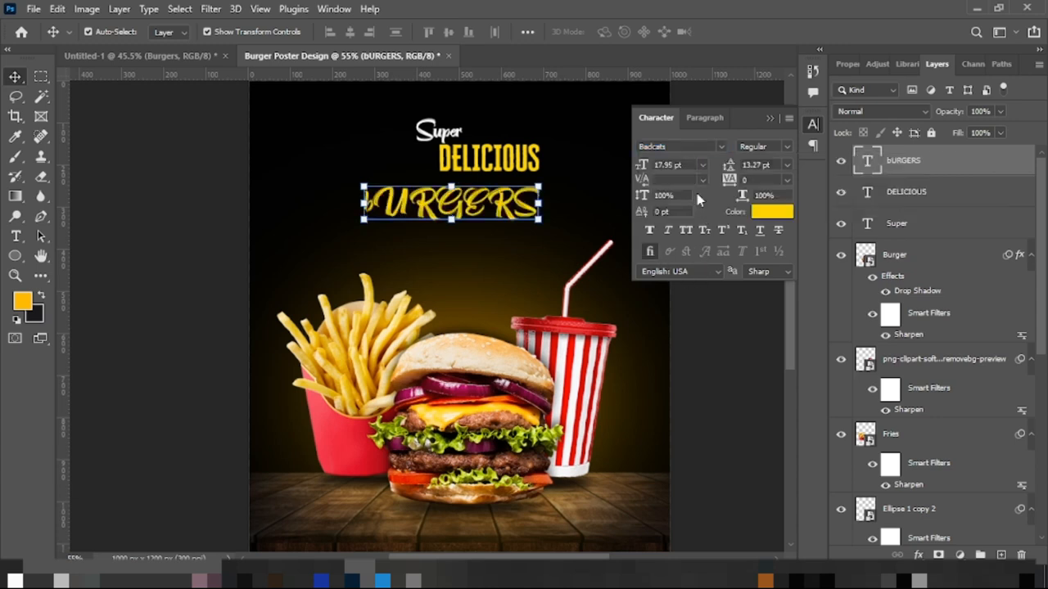
Retype the BURGERS text as "Burgers" with only the first letter capitalized and commit it
double_click(434, 206)
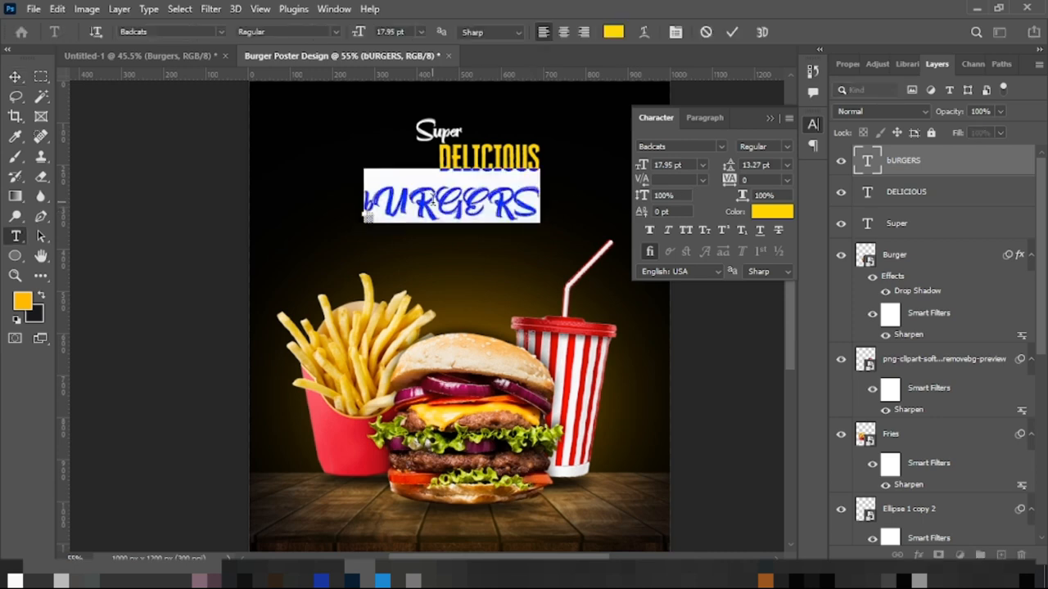
text(Burgers)
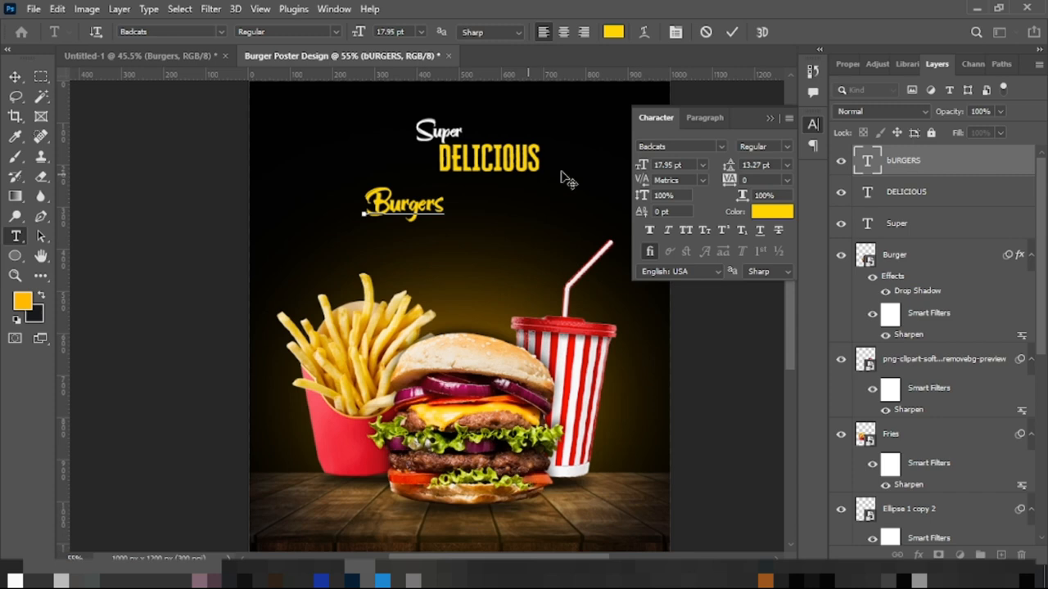
click(732, 31)
key(v)
Change the color of the "Burgers" text to white
click(765, 214)
mouse_move(639, 305)
mouse_down()
mouse_move(627, 316)
mouse_move(627, 293)
mouse_move(635, 299)
mouse_up()
click(983, 292)
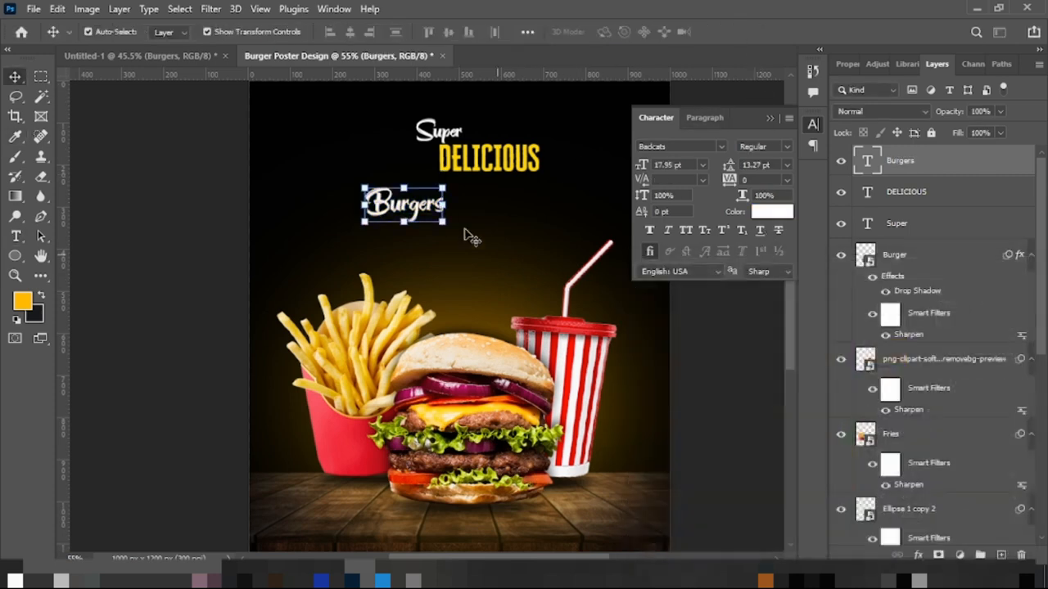
Scale the "Burgers" text up to about 302%, place it centered just under DELICIOUS, and apply the transform
drag(442, 222, 603, 329)
drag(528, 296, 474, 210)
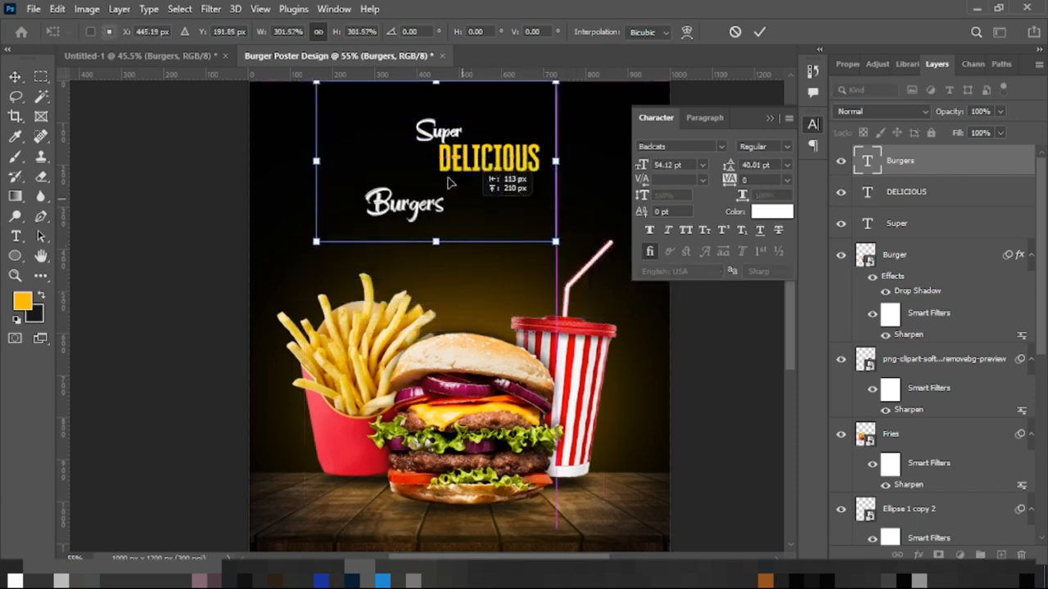
right_click(435, 135)
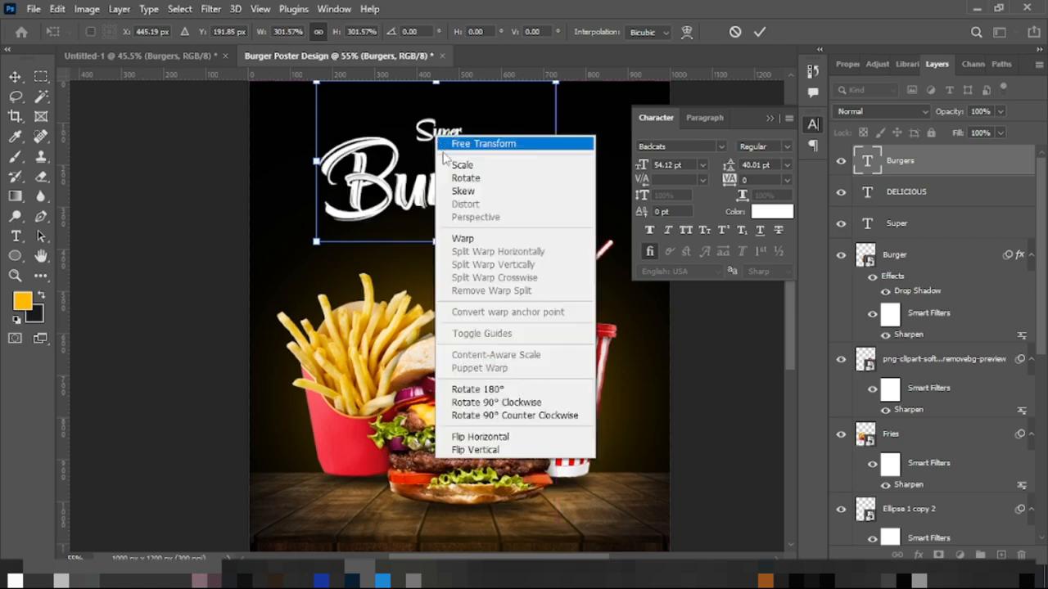
click(761, 33)
key(Return)
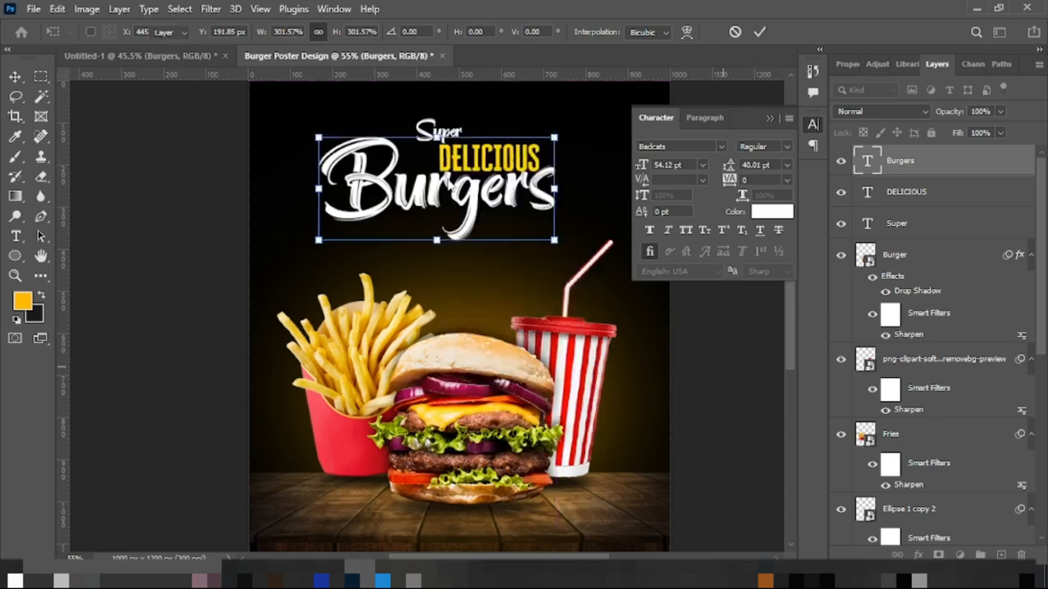
Move the "Super" text slightly left and down so it sits beside the top of the large B
right_click(429, 123)
click(446, 131)
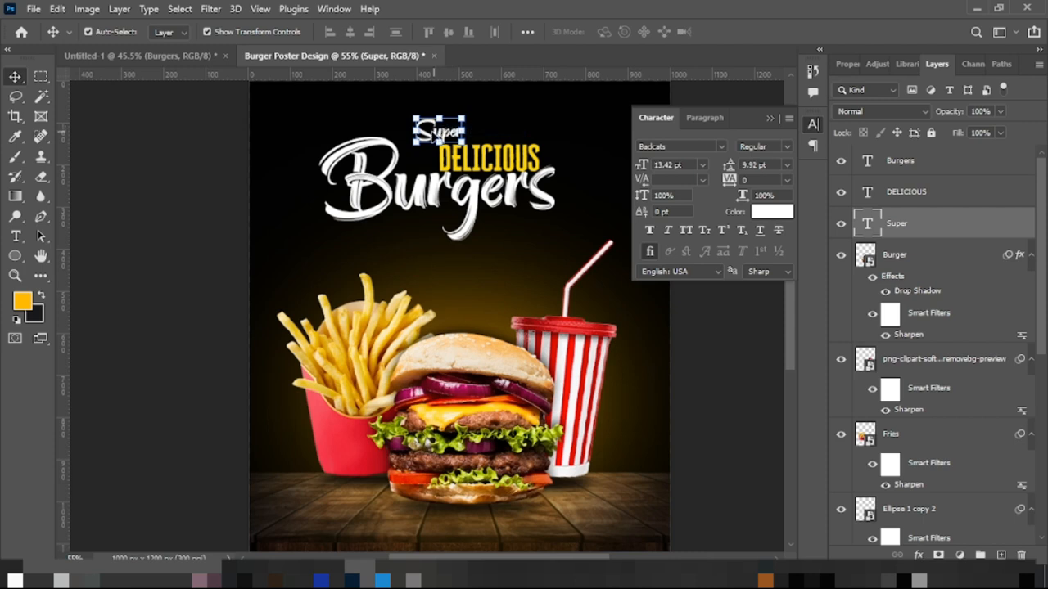
drag(429, 140, 421, 143)
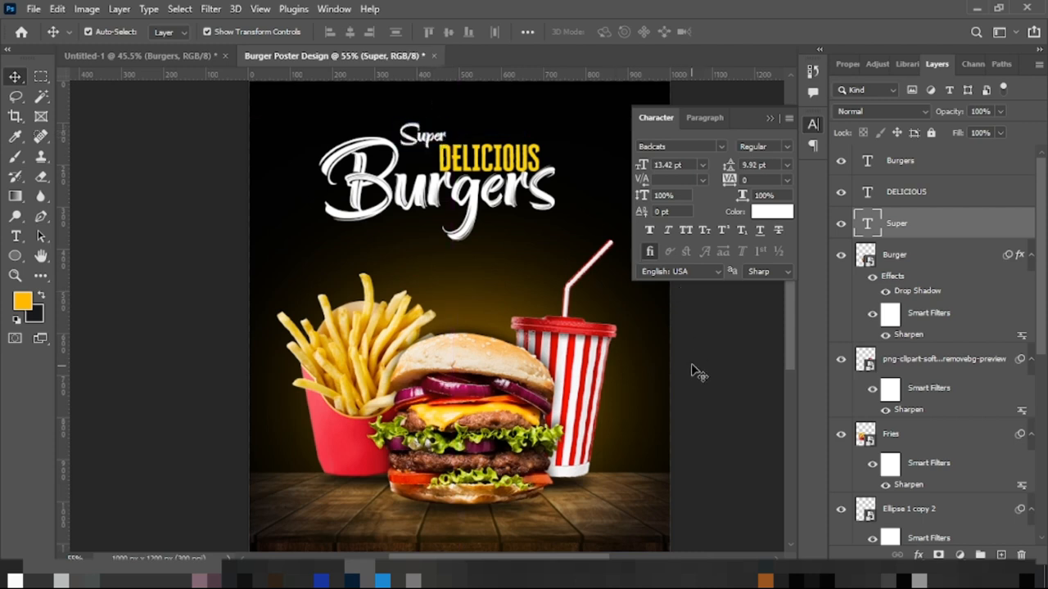
Nudge the "Burgers" text down slightly from DELICIOUS and deselect it
click(518, 205)
key(Down)
key(Down)
key(Down)
key(Down)
key(Down)
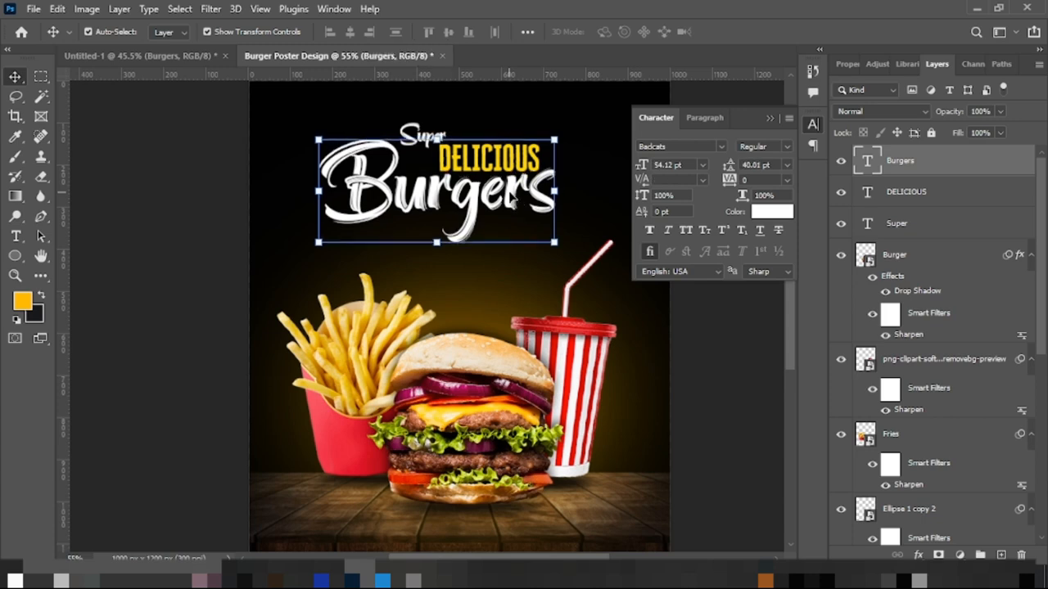
click(726, 362)
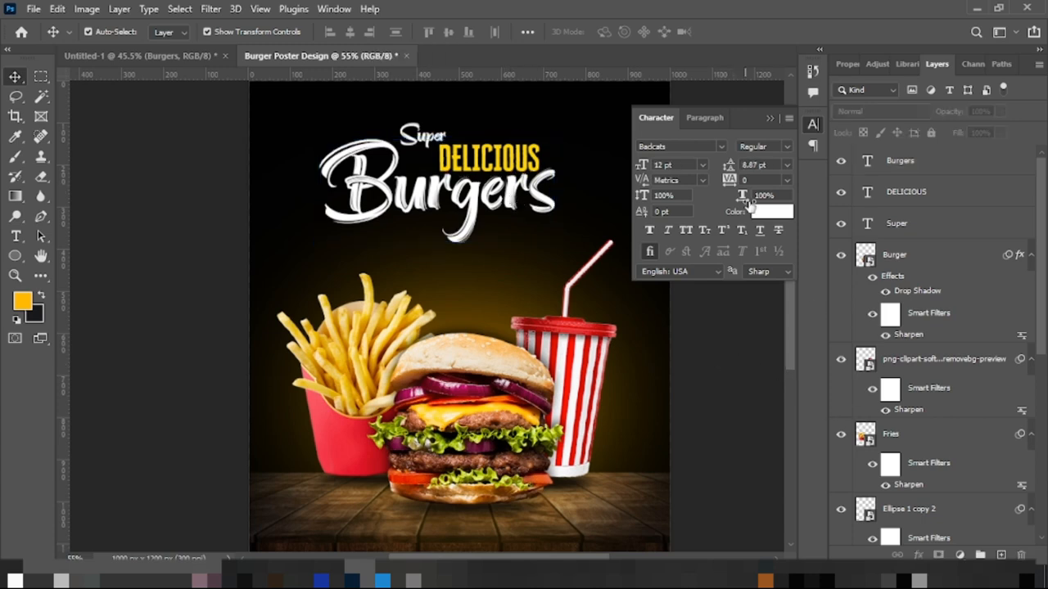
Place the Brush image from File Explorer into the poster, narrow it to about two thirds of its width, and apply the placement
click(769, 120)
mouse_move(268, 575)
click(437, 512)
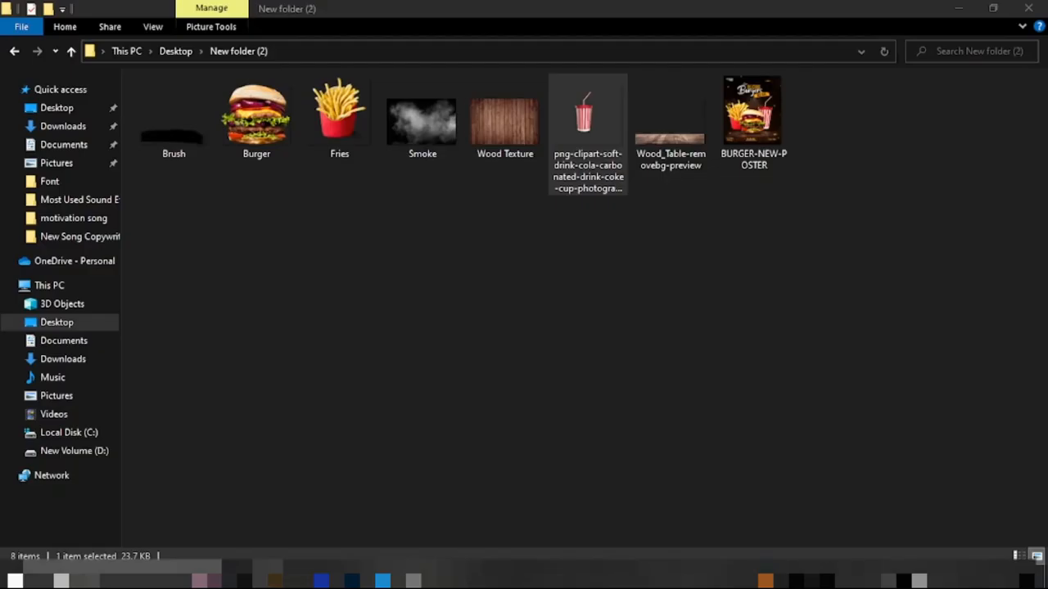
mouse_move(172, 138)
mouse_down()
mouse_move(366, 472)
mouse_move(350, 565)
mouse_move(512, 301)
mouse_up()
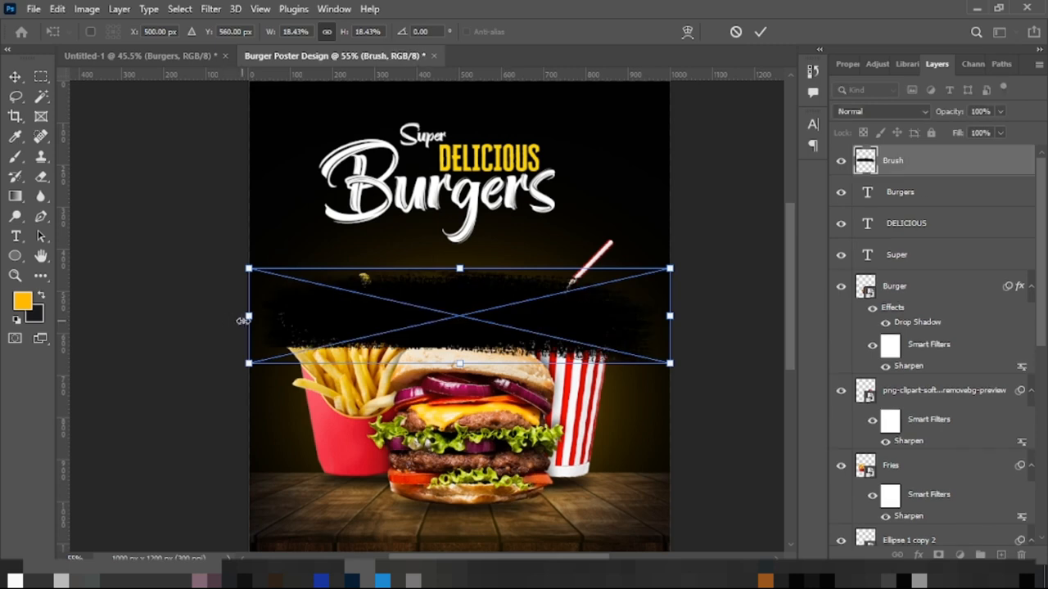
drag(251, 324, 399, 319)
click(761, 31)
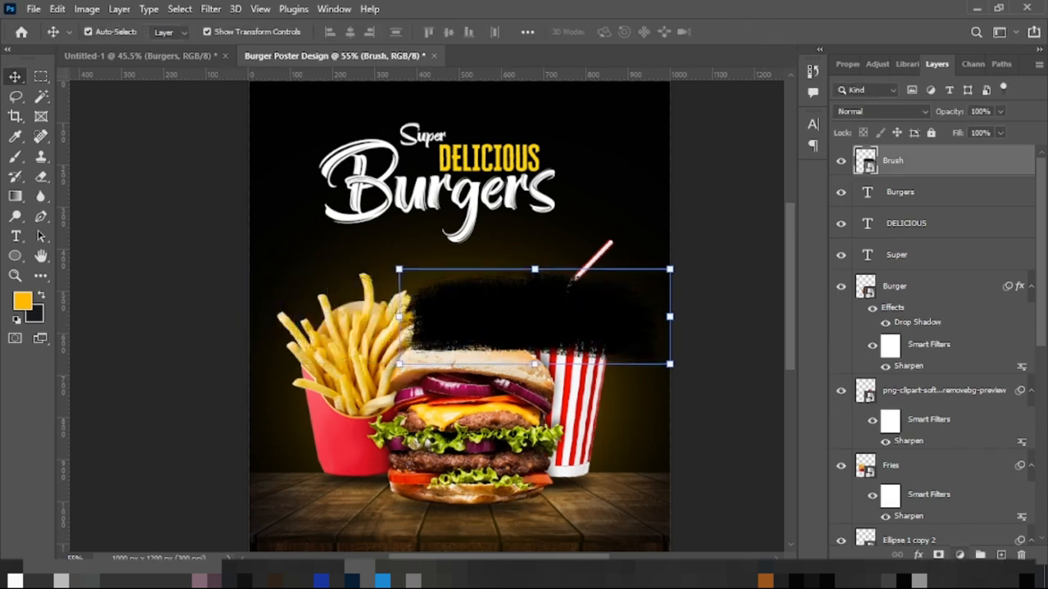
Add a Color Overlay to the Brush layer in a saturated yellow based on a sample from the burger's cheese
click(959, 555)
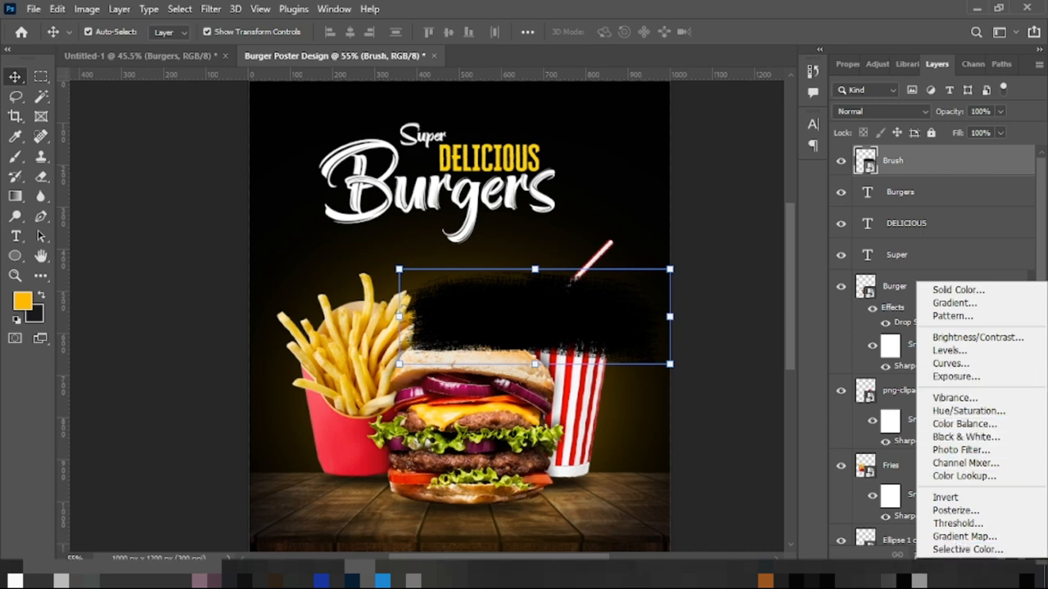
click(918, 556)
click(918, 557)
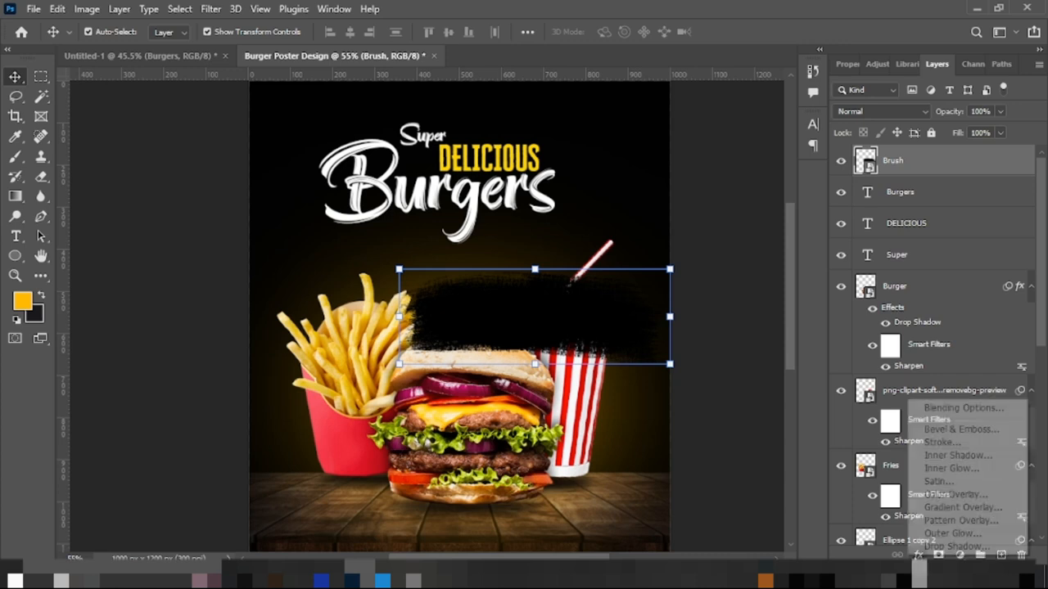
click(944, 496)
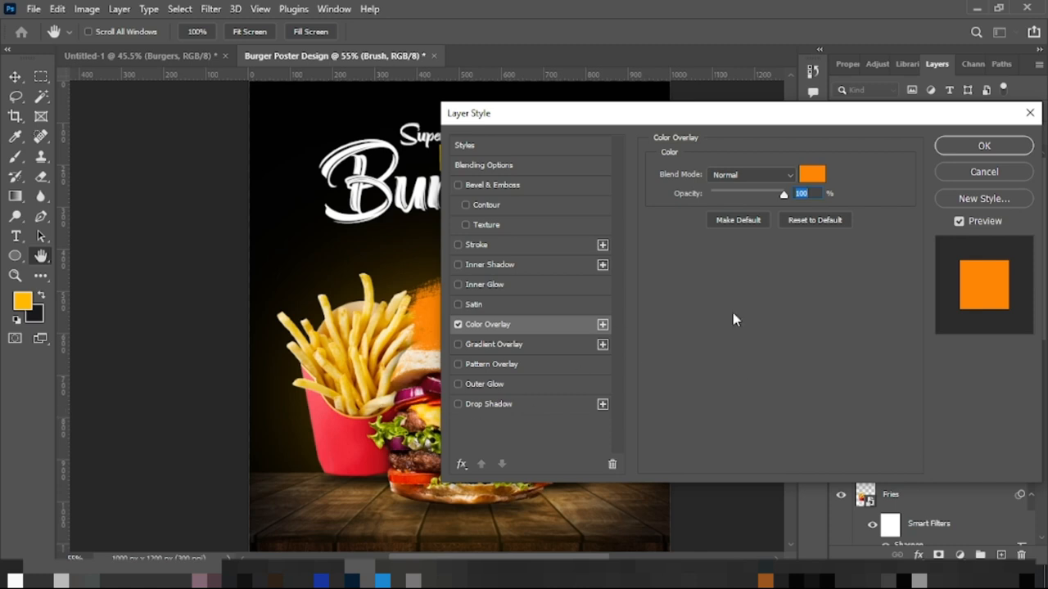
click(809, 176)
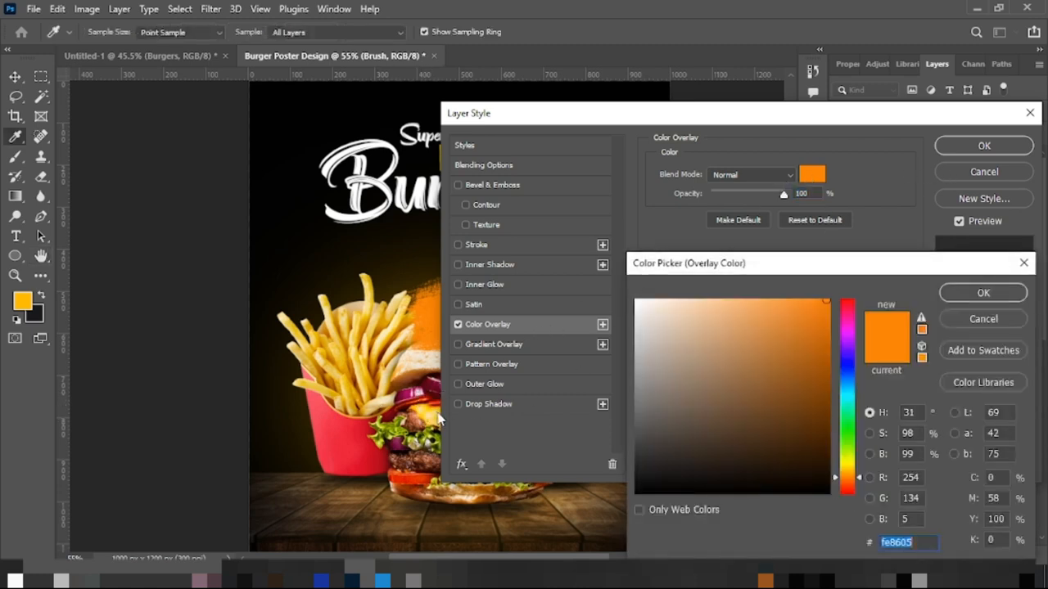
click(432, 402)
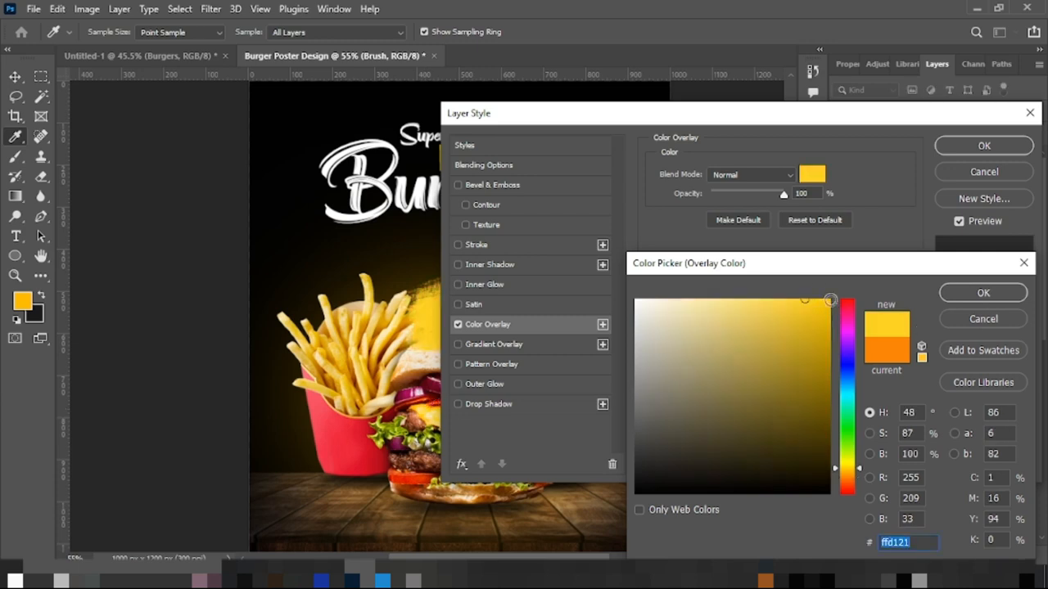
click(982, 292)
click(961, 152)
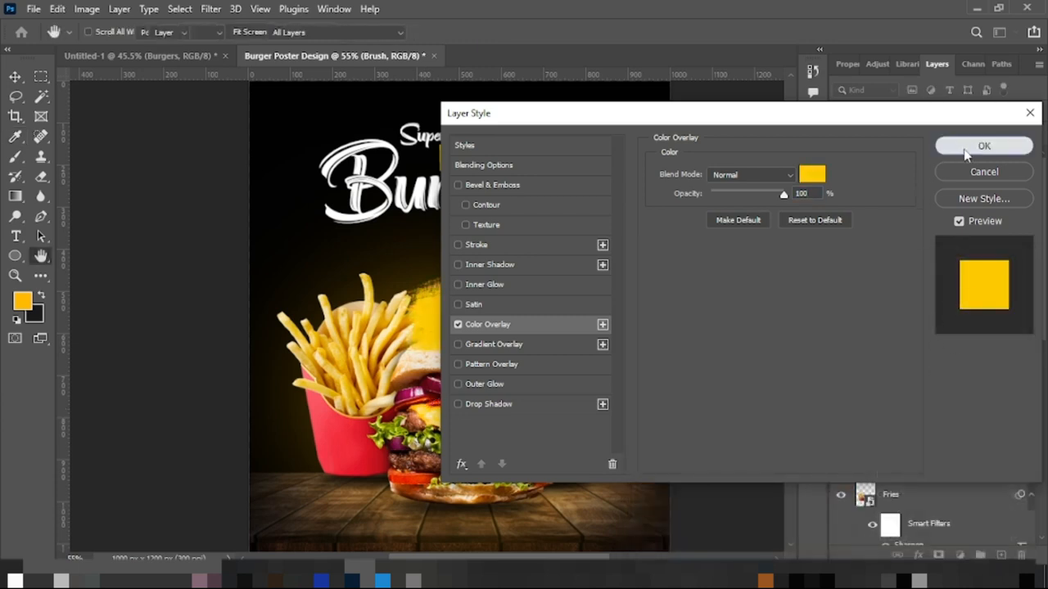
Shrink the brush stroke, place it under the end of "Burgers", and move its layer below the Super text layer
key(v)
drag(562, 326, 580, 275)
key(ctrl+t)
drag(421, 207, 534, 251)
mouse_move(683, 289)
mouse_down()
mouse_move(622, 246)
mouse_move(628, 239)
mouse_up()
drag(926, 162, 927, 305)
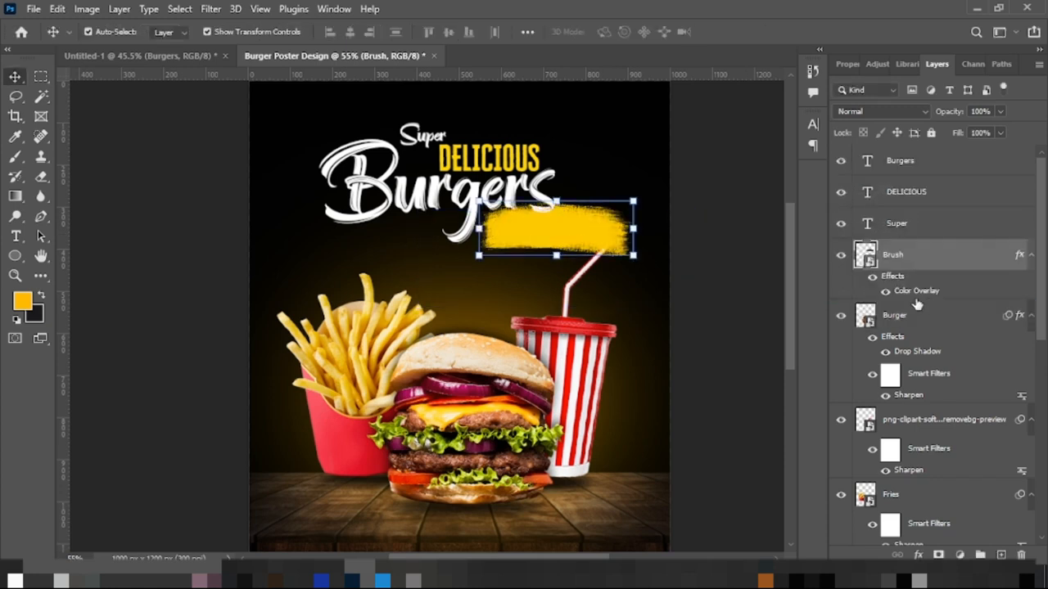
Rotate the brush stroke to about -16.30° so it slants upward under "Burgers", apply the transform, and deselect it
mouse_move(642, 266)
mouse_down()
mouse_move(683, 221)
mouse_move(614, 232)
mouse_up()
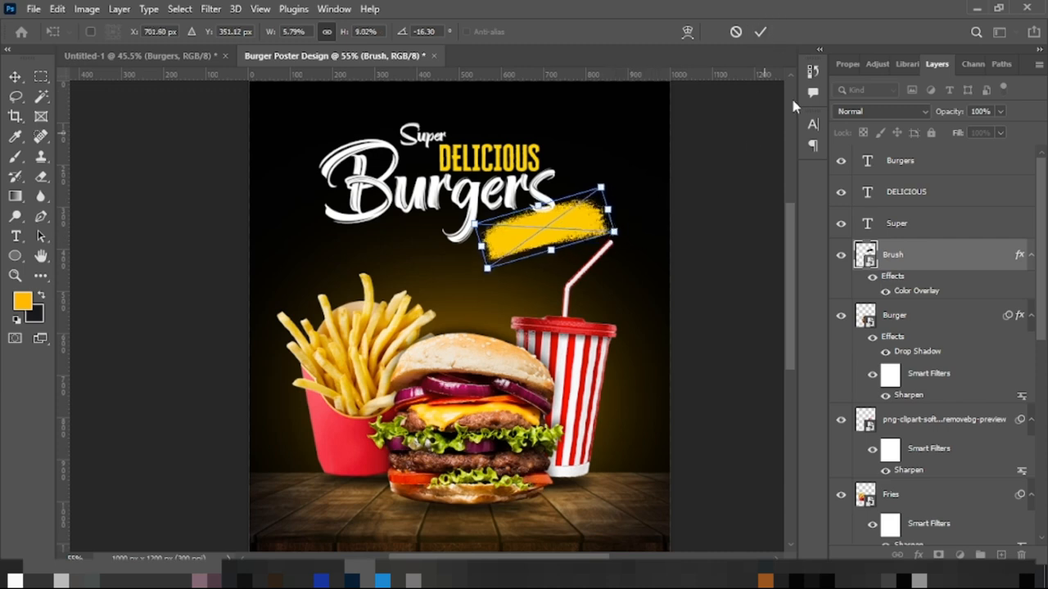
click(760, 31)
click(743, 194)
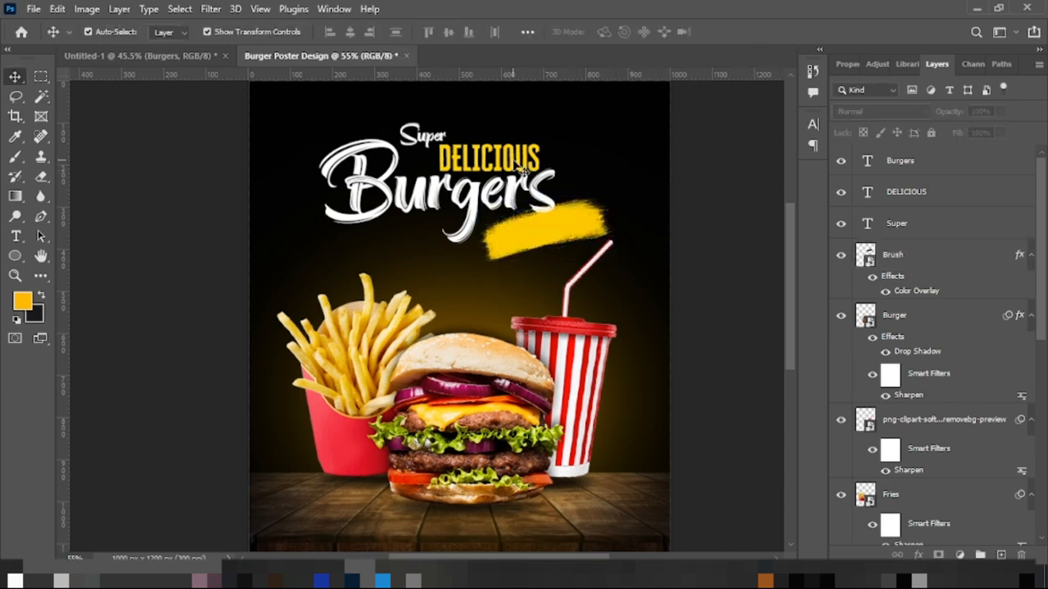
Try to duplicate the DELICIOUS text toward the brush stroke and undo the copies made
drag(502, 171, 481, 250)
key(ctrl+z)
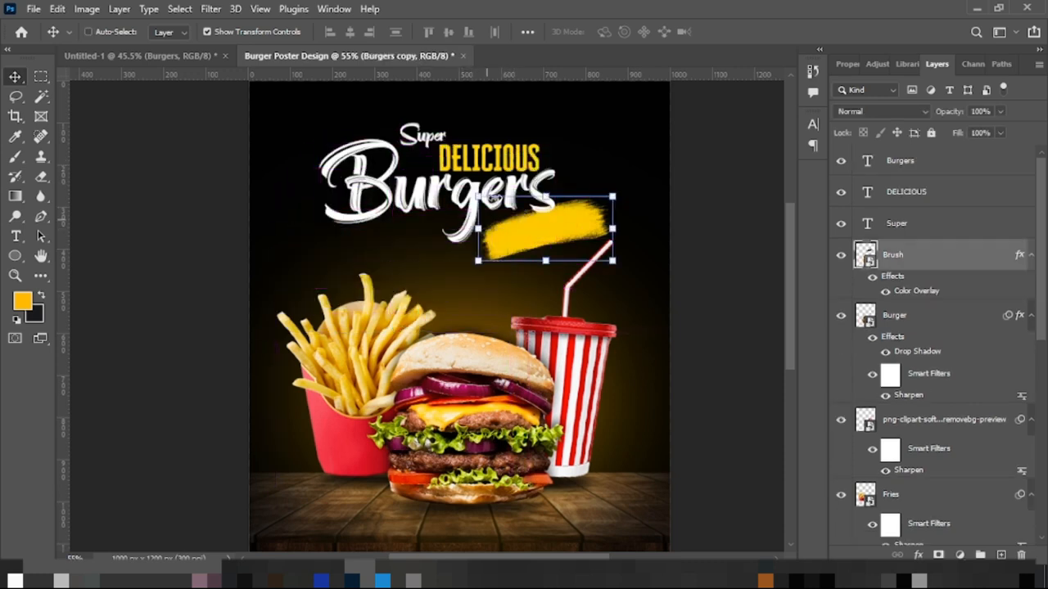
ctrl+click(509, 168)
right_click(506, 162)
click(521, 164)
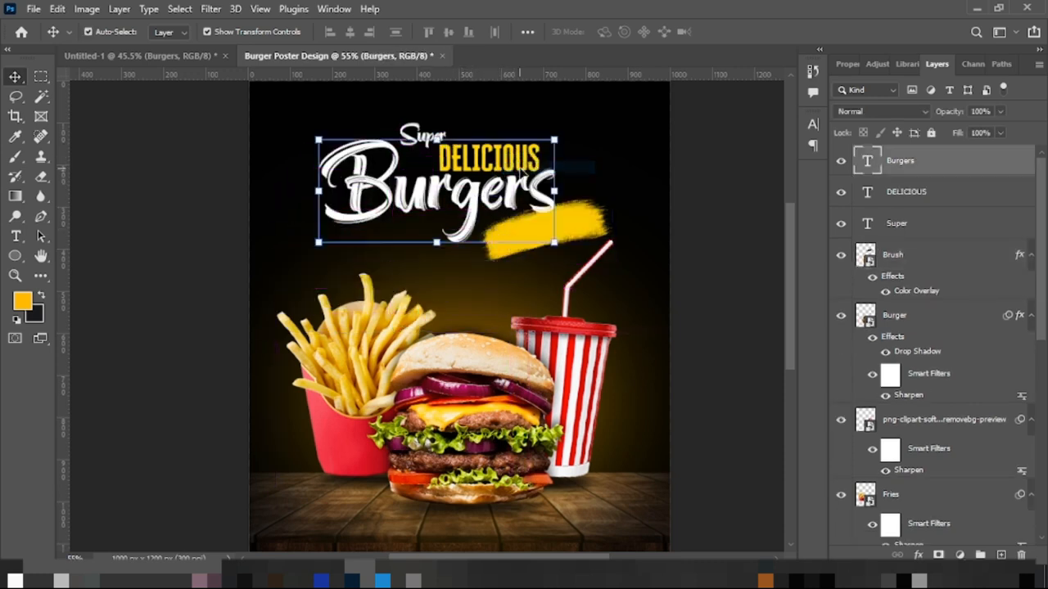
right_click(520, 166)
click(542, 188)
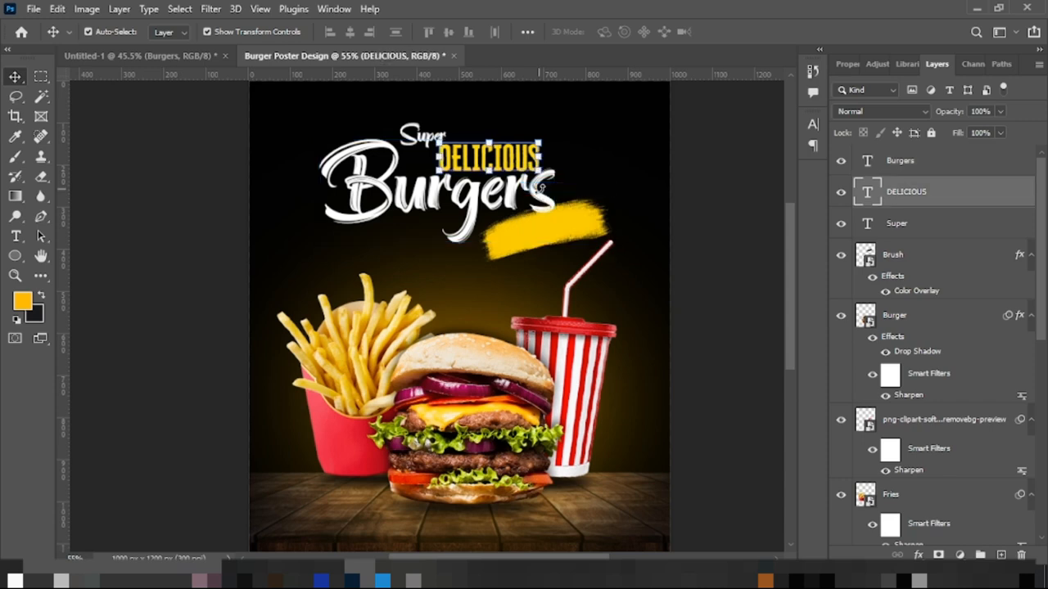
drag(505, 169, 494, 198)
key(ctrl+z)
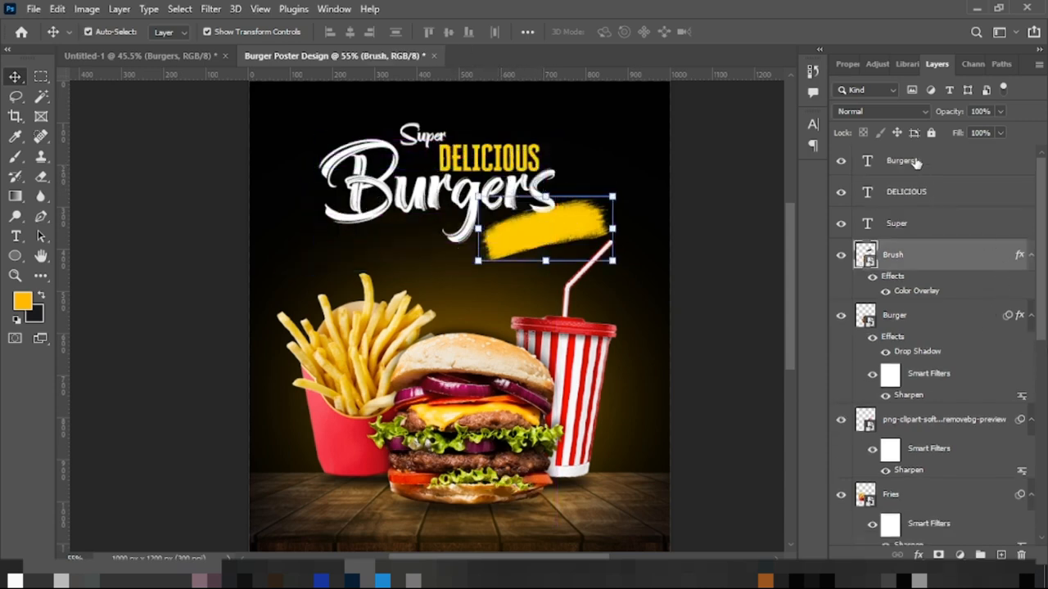
Lock the Brush layer, try again to duplicate DELICIOUS downward, undo the copy, and unlock the Brush layer
click(930, 132)
click(503, 167)
right_click(503, 168)
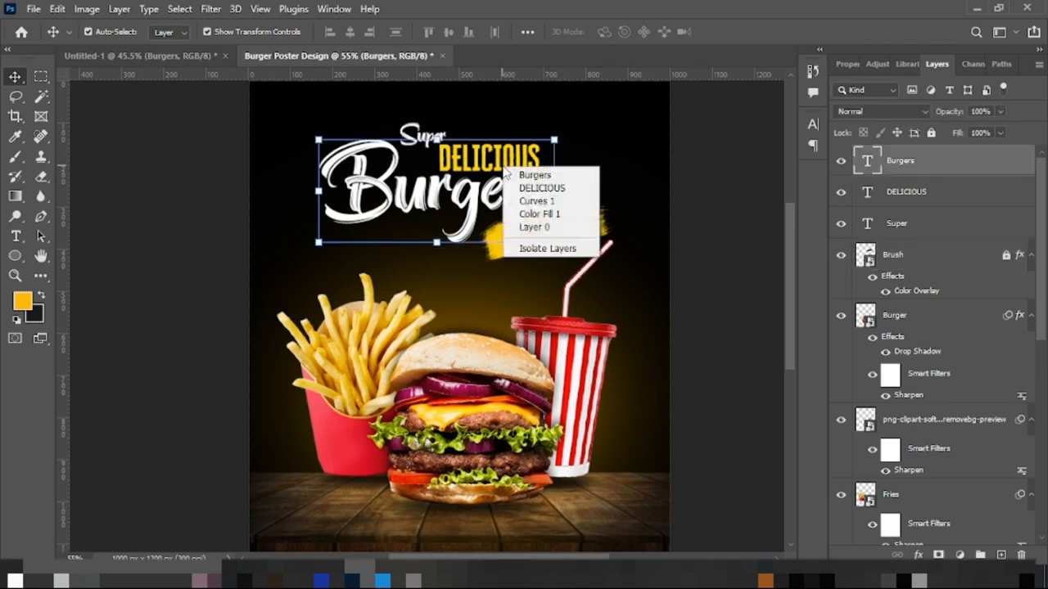
click(524, 188)
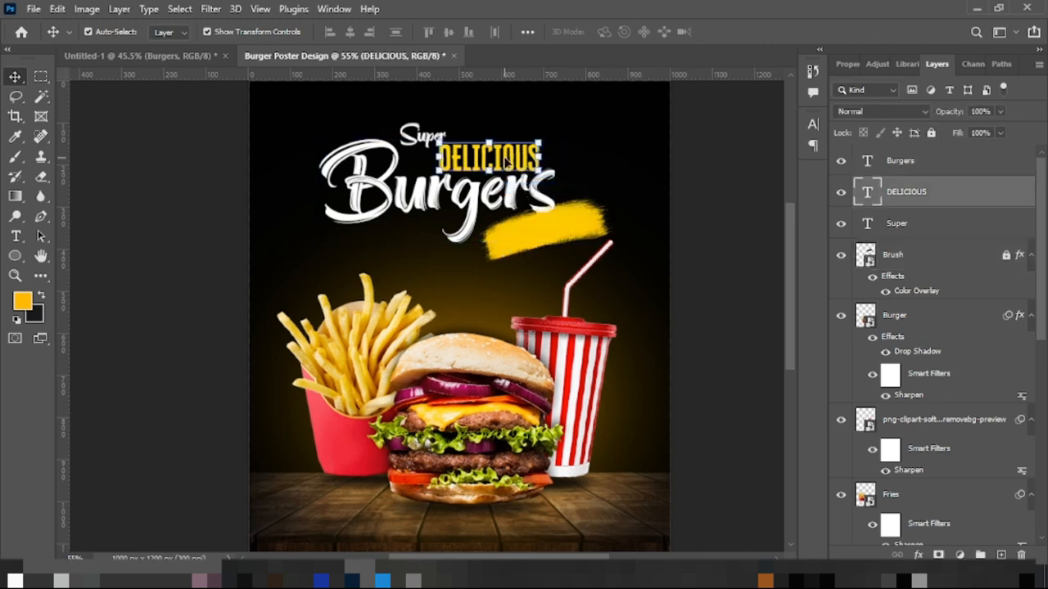
drag(504, 159, 503, 186)
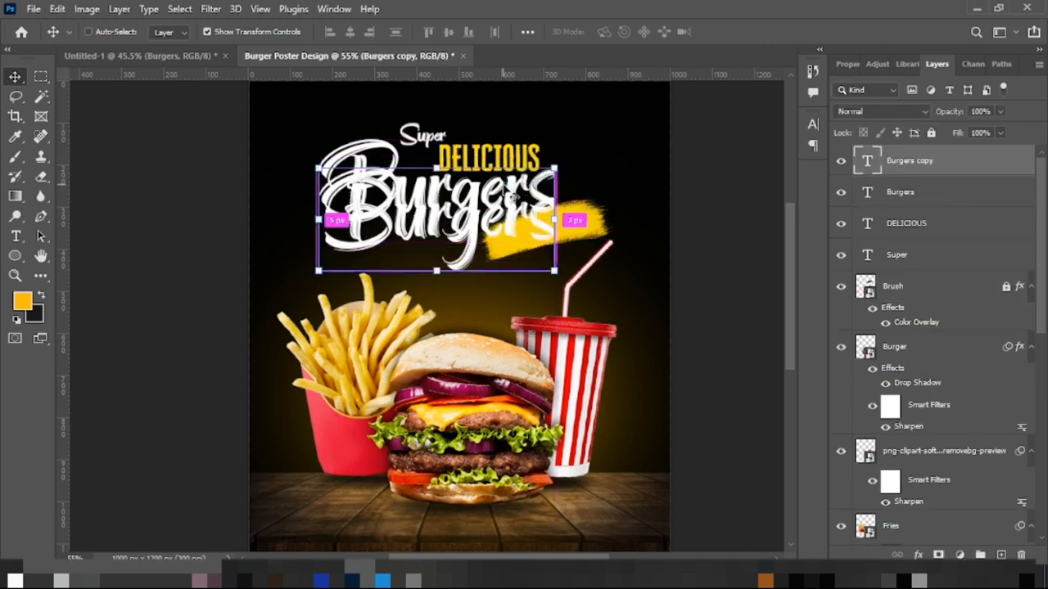
key(ctrl+z)
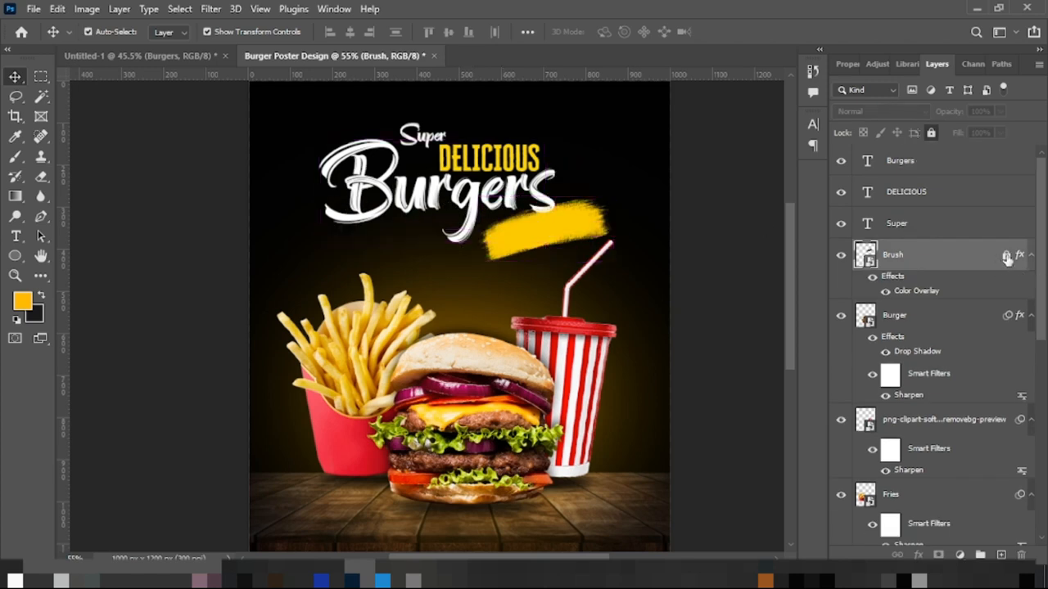
click(1006, 257)
Lock the Burger image layer, try to duplicate DELICIOUS onto the brush stroke, undo the copy, and unlock the Burger layer
click(980, 318)
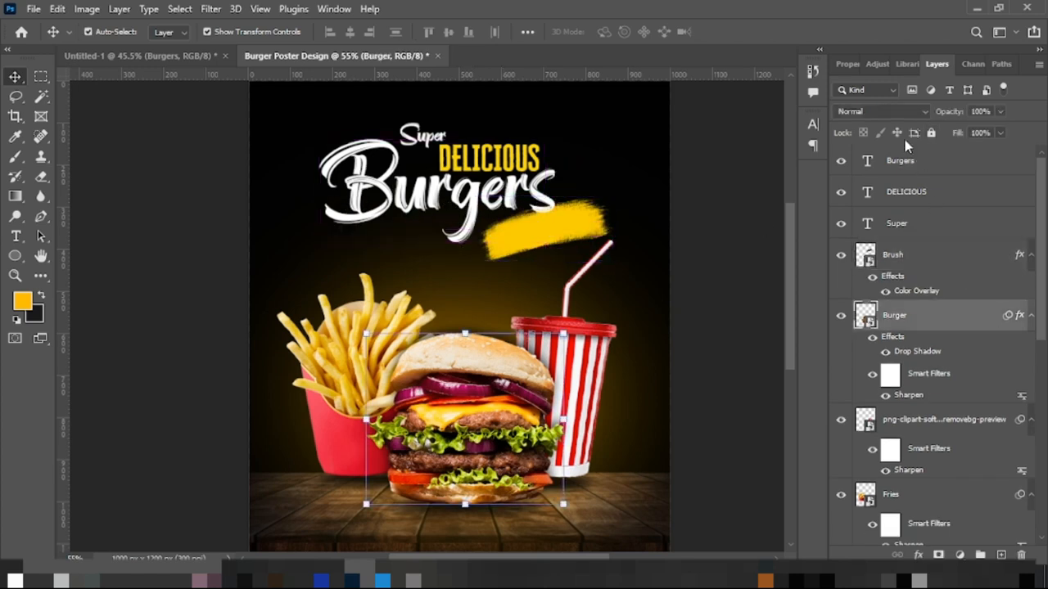
click(932, 133)
click(524, 167)
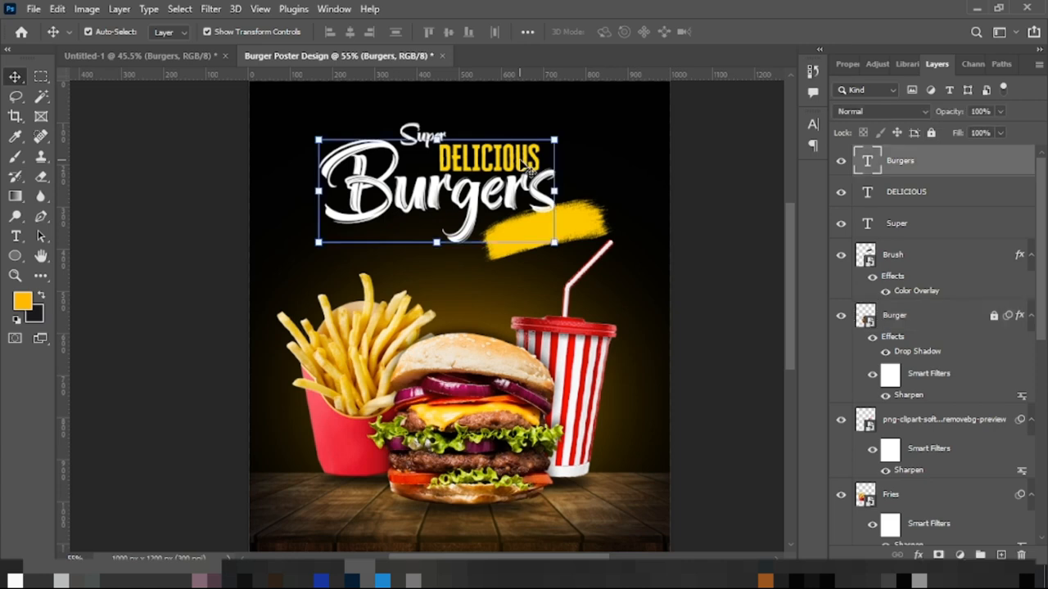
right_click(524, 167)
click(559, 183)
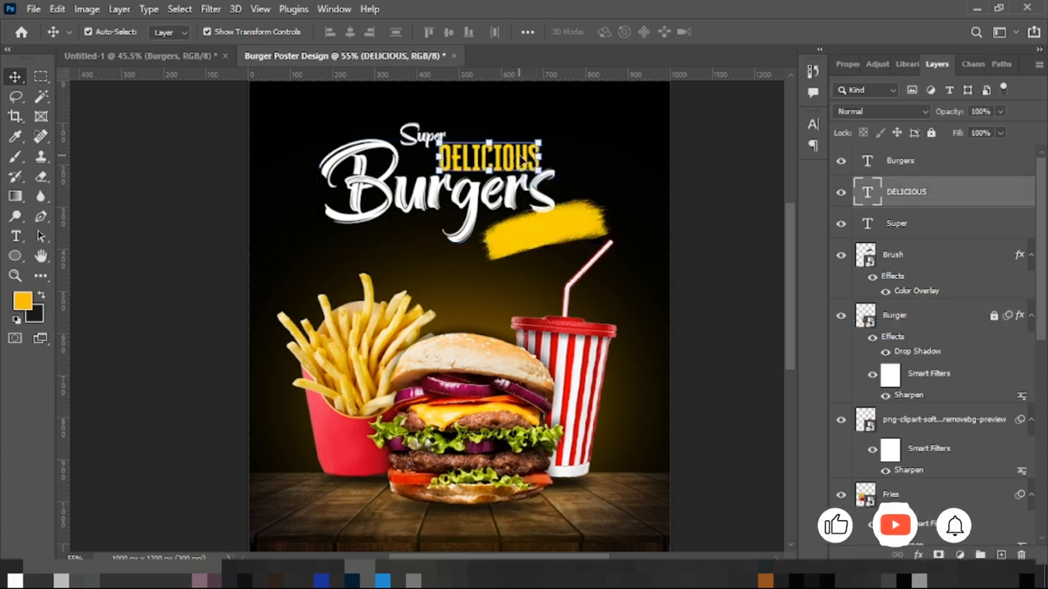
drag(524, 167, 536, 205)
key(ctrl+z)
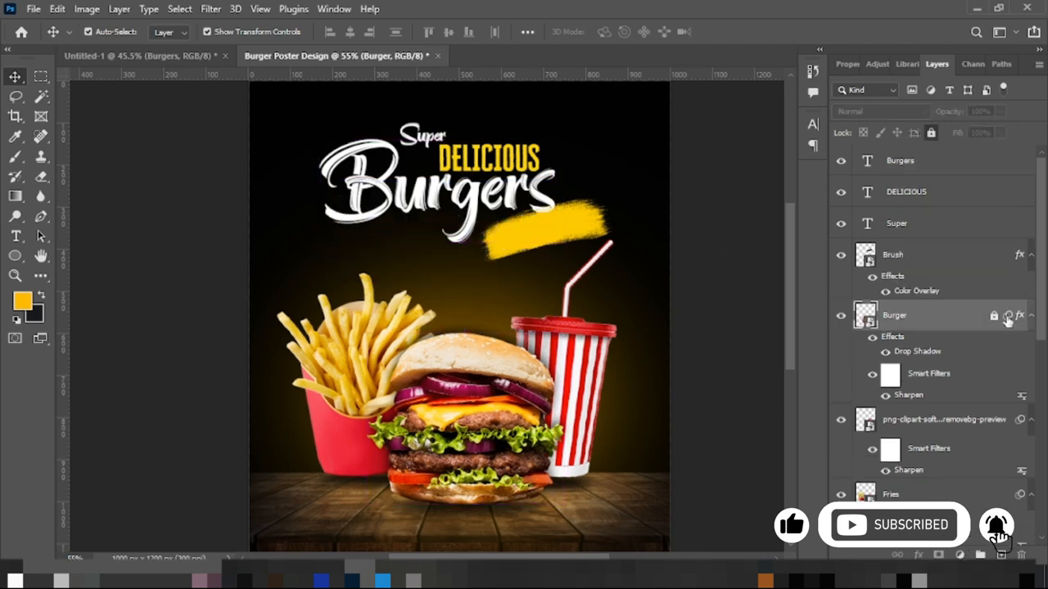
click(993, 316)
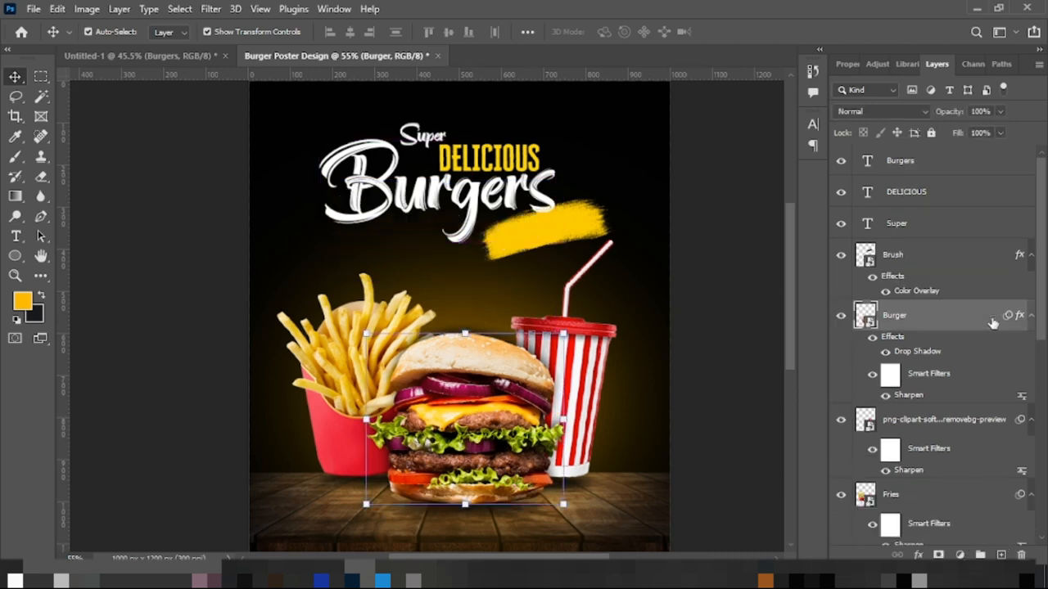
Lock the Burgers text layer, try to duplicate DELICIOUS slightly downward, and undo the copy
click(521, 200)
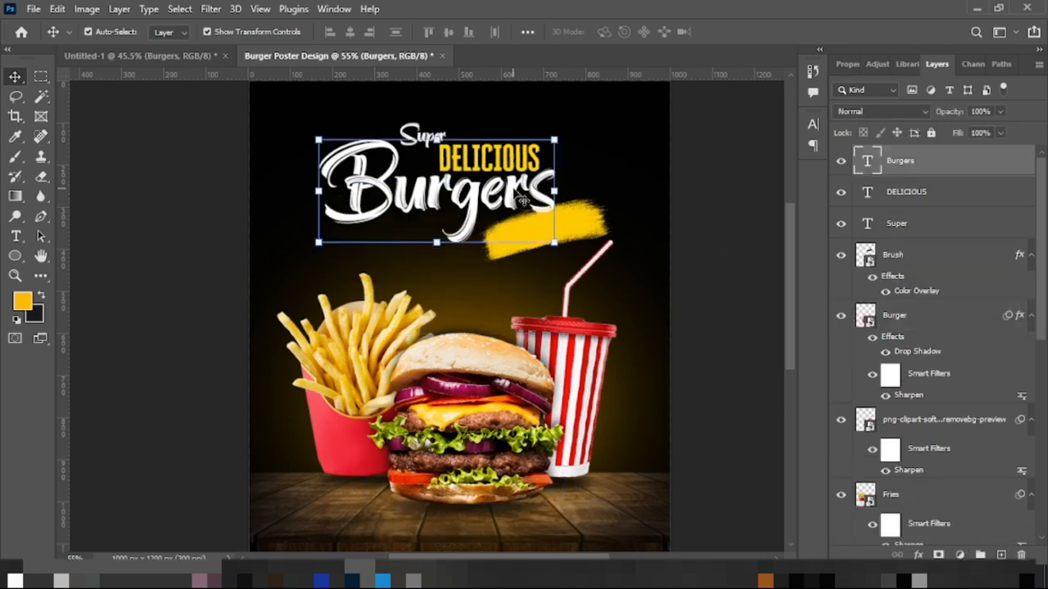
click(931, 133)
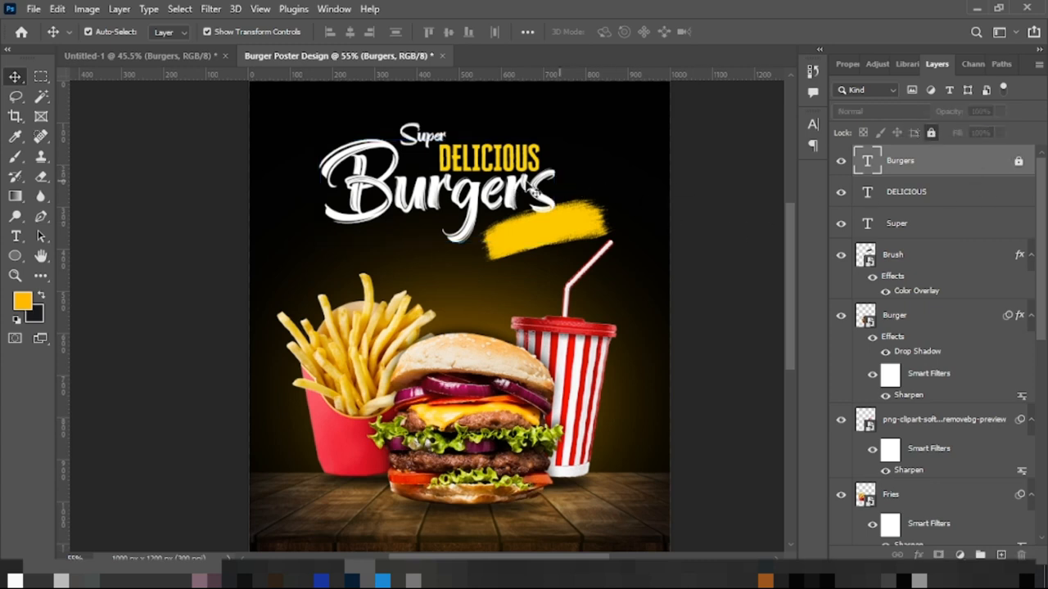
right_click(521, 167)
key(Escape)
drag(499, 153, 502, 168)
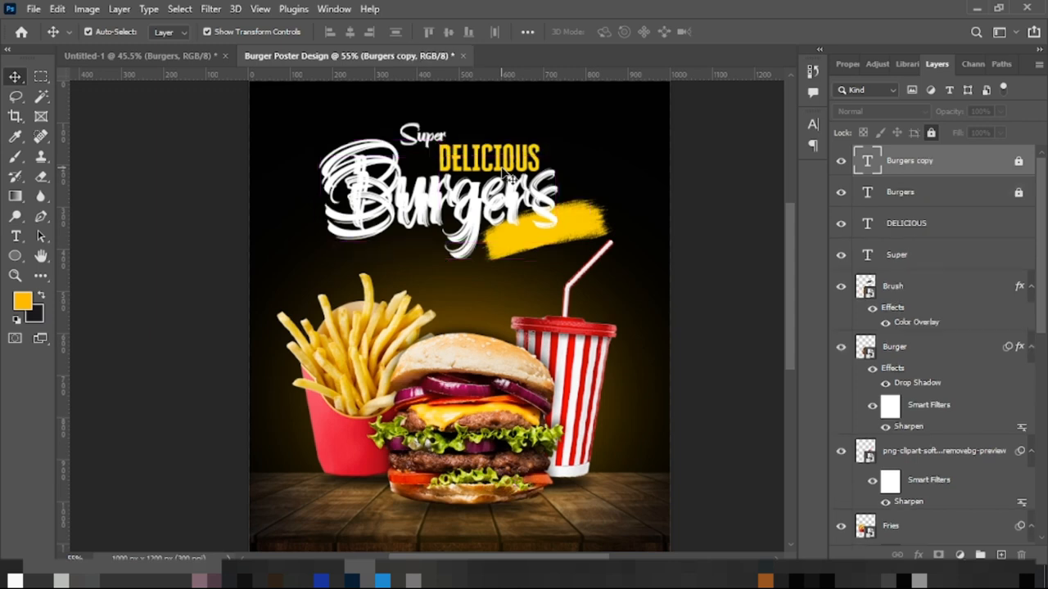
key(ctrl+z)
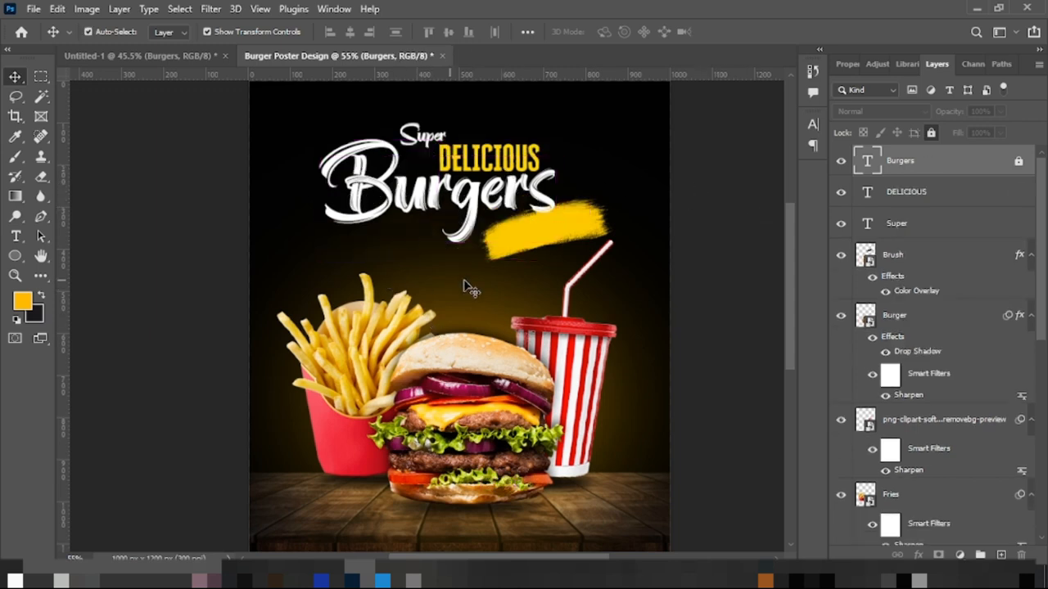
Add a white "BEST DEAL" text at 12 pt just below the yellow brush stroke and commit it
click(163, 56)
click(341, 59)
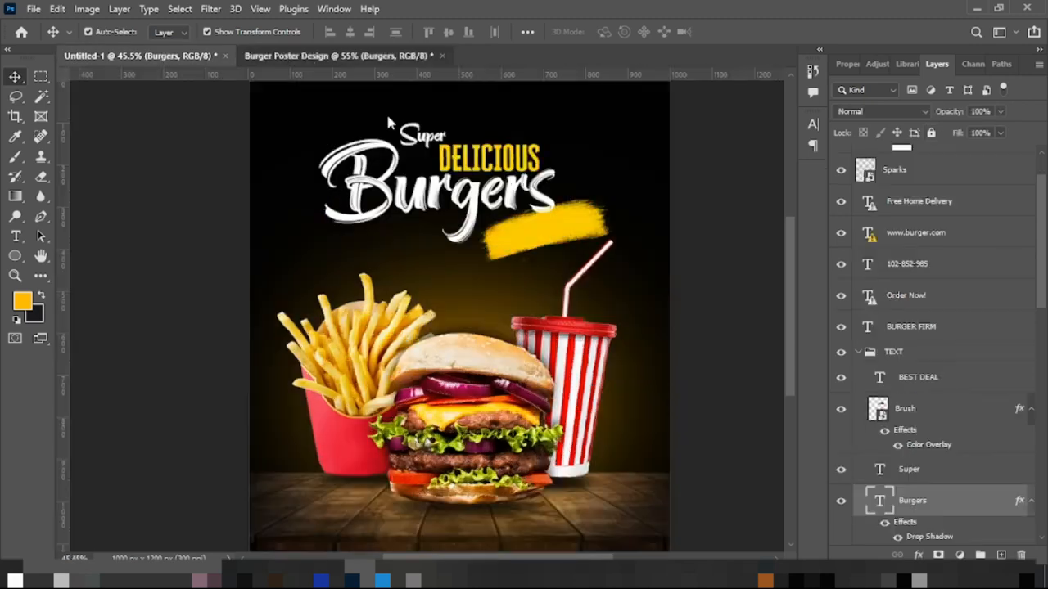
click(16, 236)
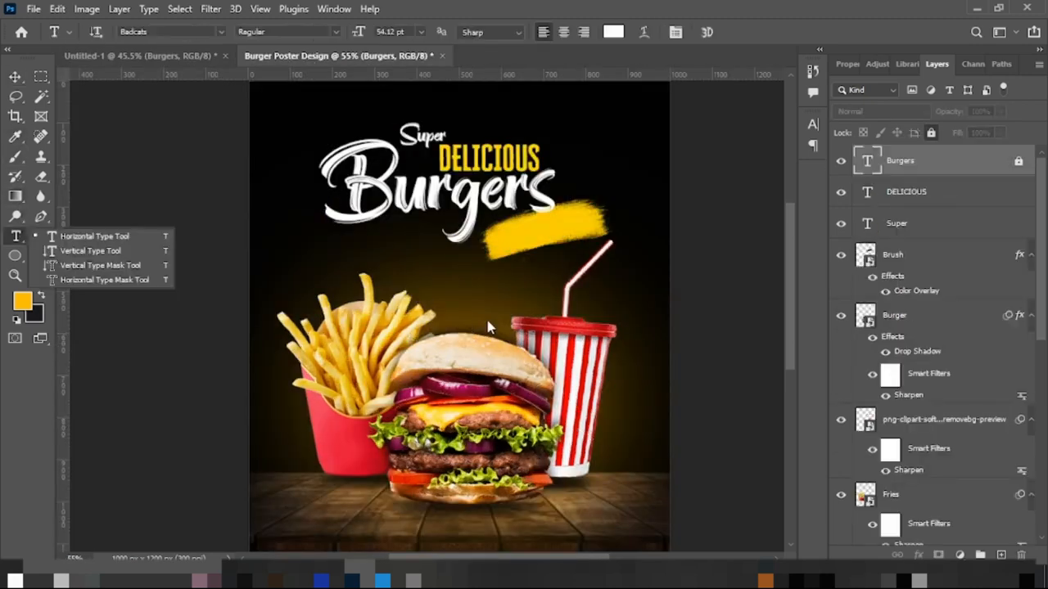
click(442, 278)
text(BEST DEAL)
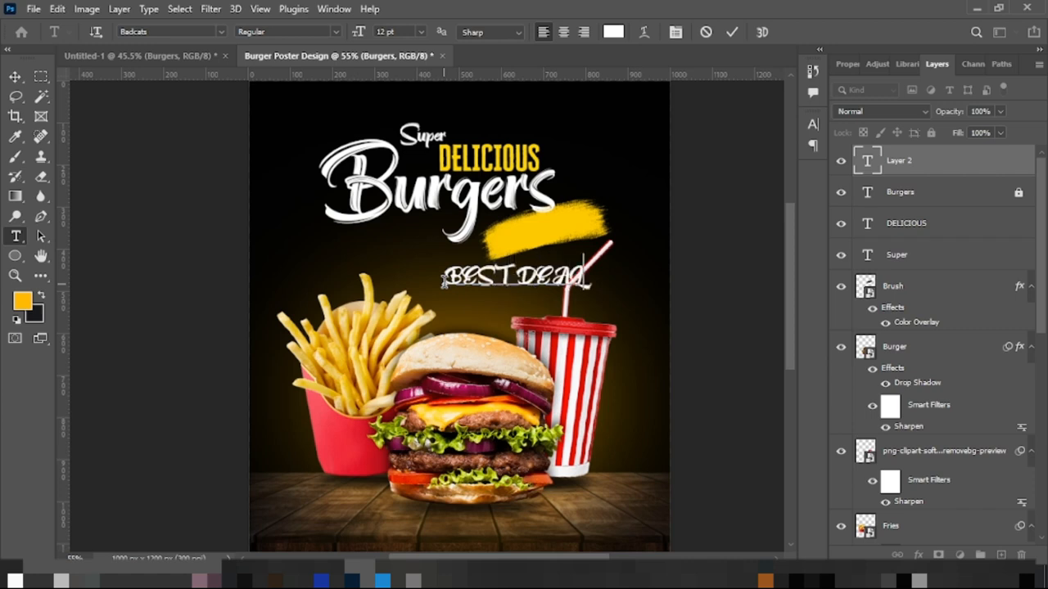
click(731, 31)
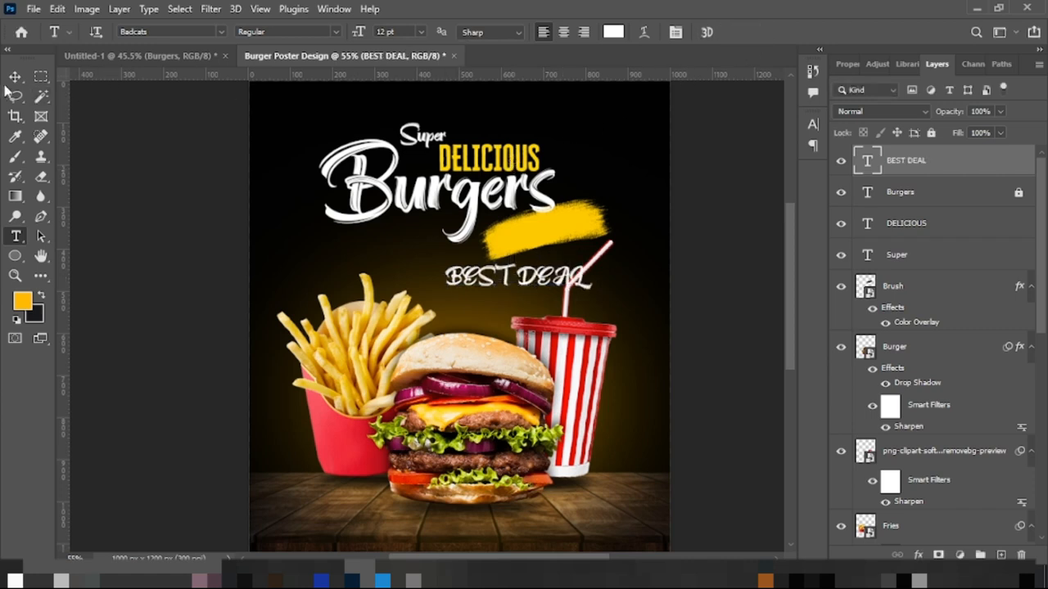
Check the DELICIOUS text's font and apply the same Cheddar Gothic font to the BEST DEAL text
key(v)
click(511, 168)
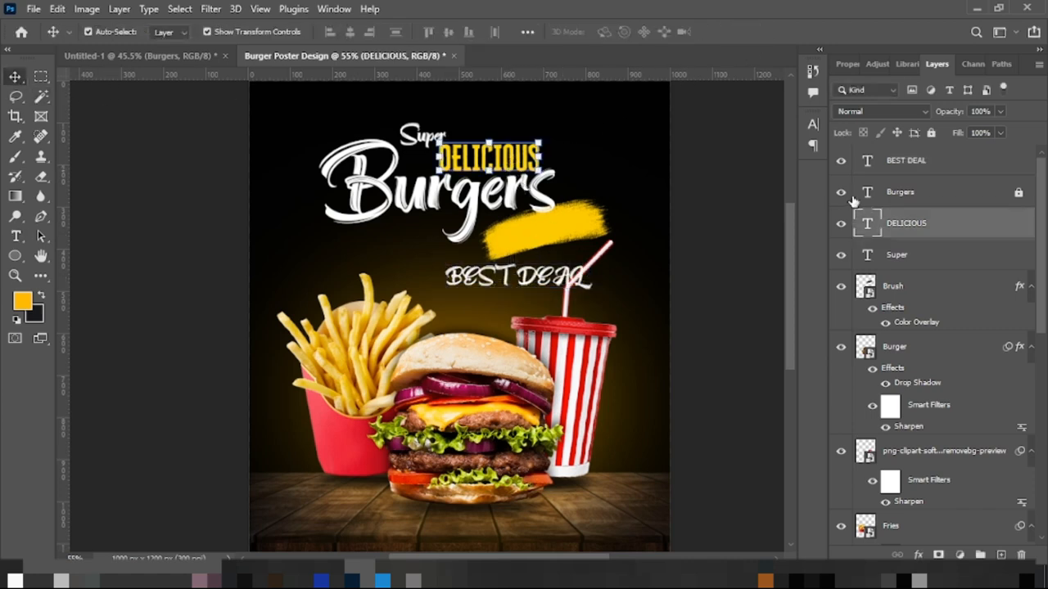
click(813, 126)
click(512, 277)
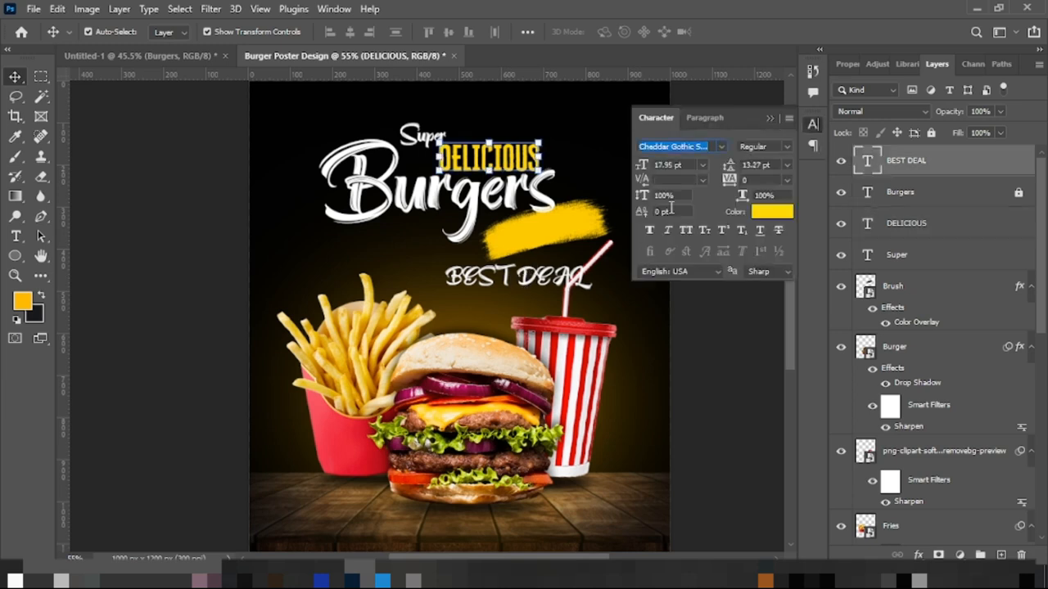
key(ctrl+z)
click(681, 148)
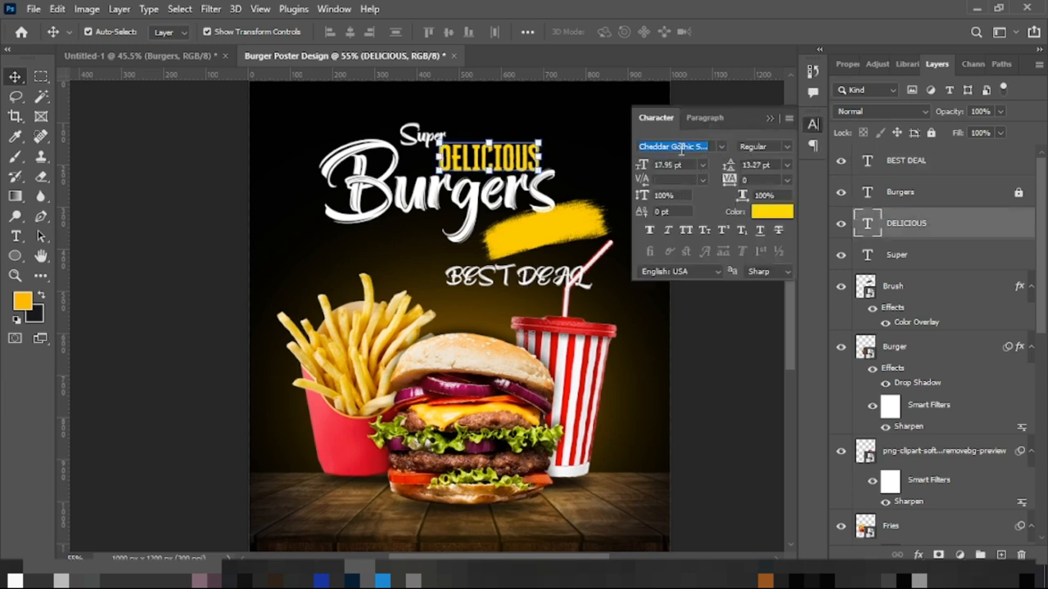
click(725, 330)
click(515, 276)
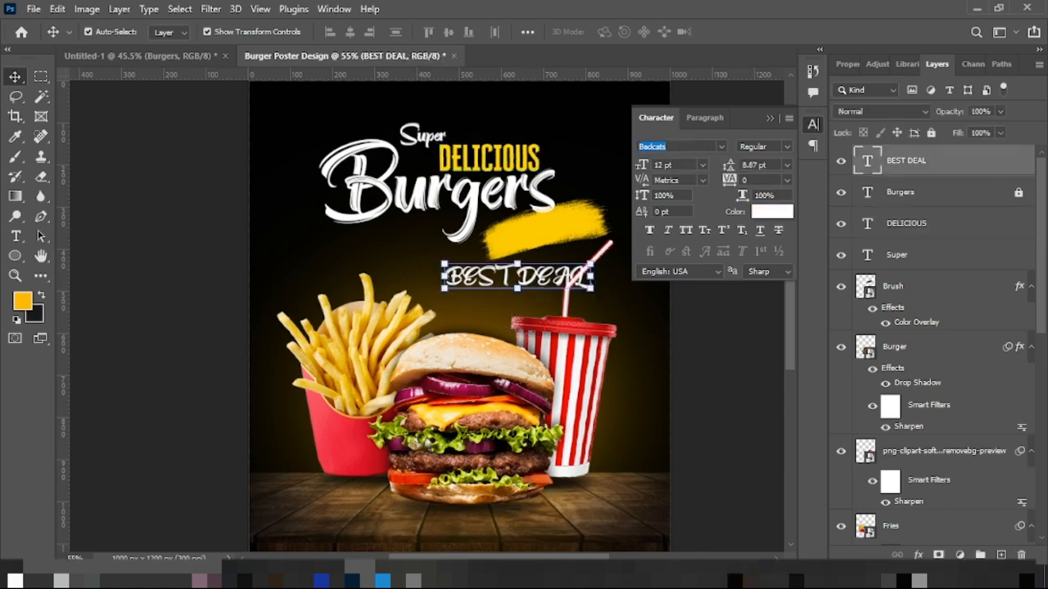
text(che)
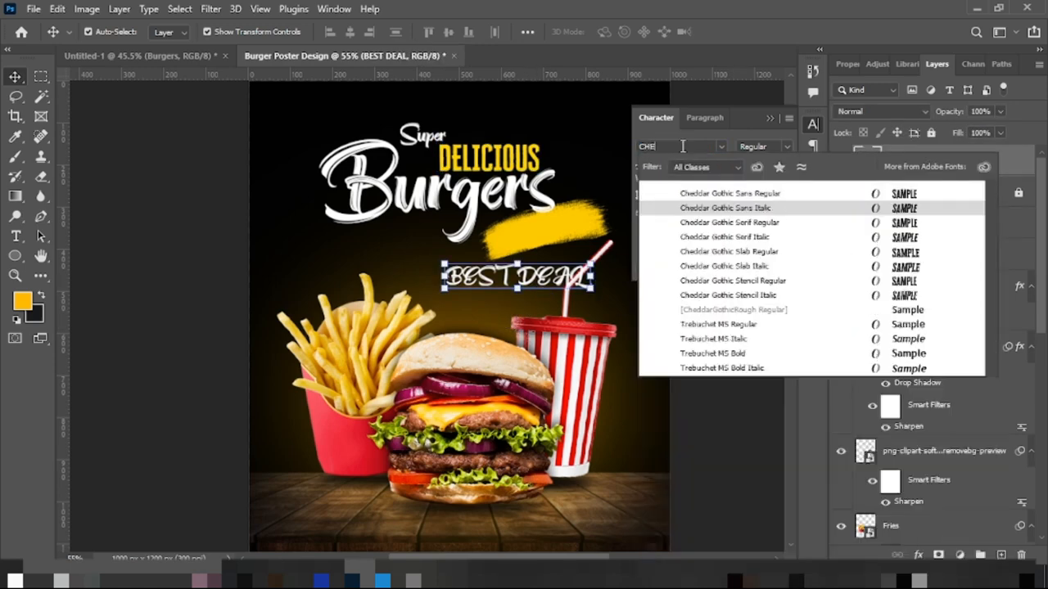
click(761, 228)
click(761, 230)
Set the BEST DEAL text colour to black (000000)
click(761, 212)
click(622, 508)
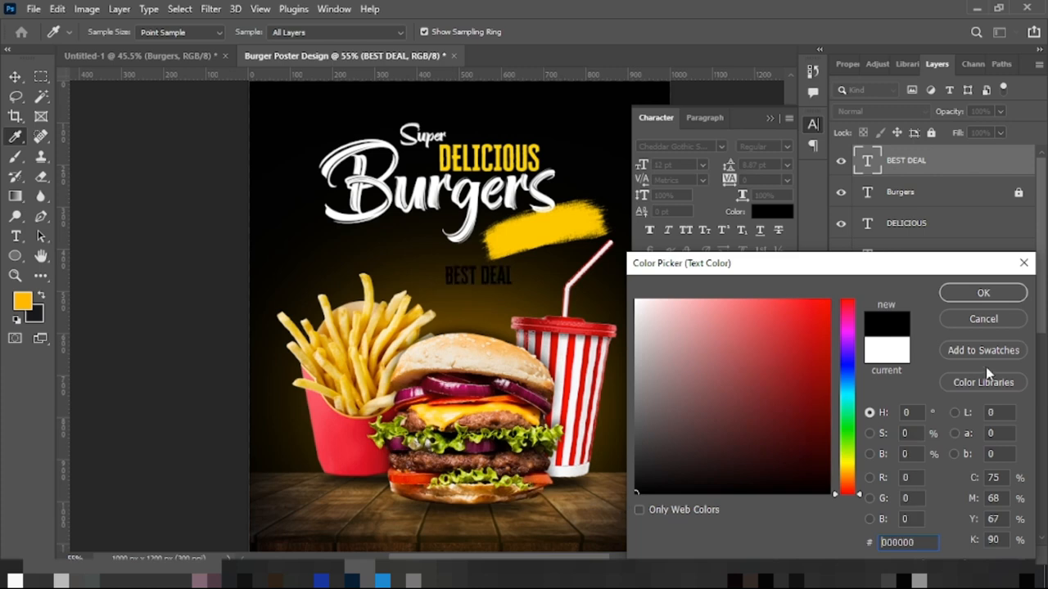
click(983, 293)
Move BEST DEAL onto the yellow brush stroke, rotate it about -14.28° to follow the stroke, and commit the transform
key(v)
mouse_move(525, 294)
mouse_down()
mouse_move(528, 283)
mouse_move(479, 260)
mouse_move(564, 236)
mouse_move(556, 223)
mouse_move(426, 237)
mouse_move(547, 222)
mouse_up()
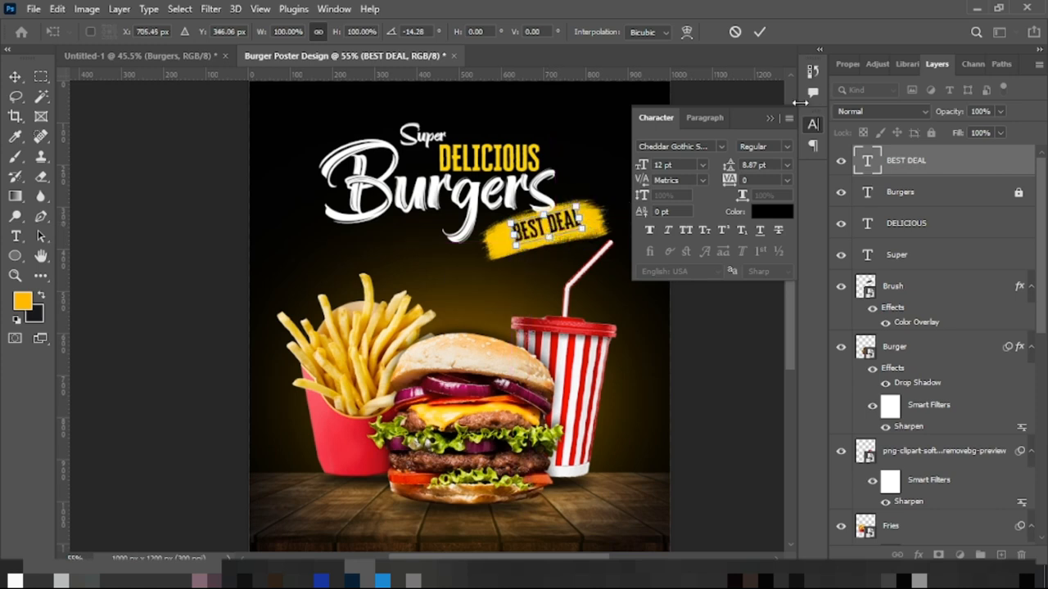
key(Down)
key(Down)
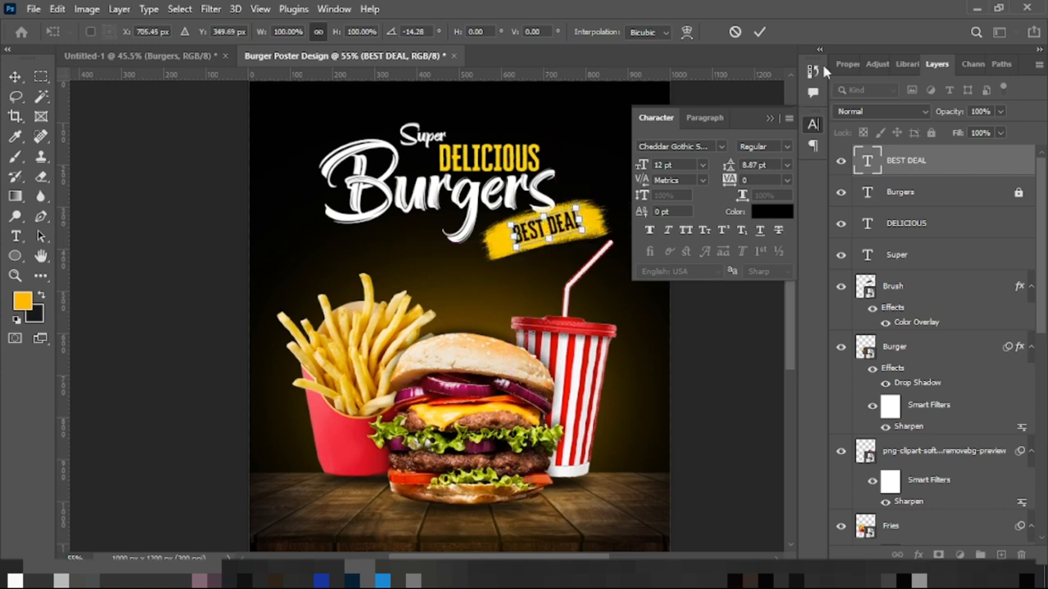
click(760, 32)
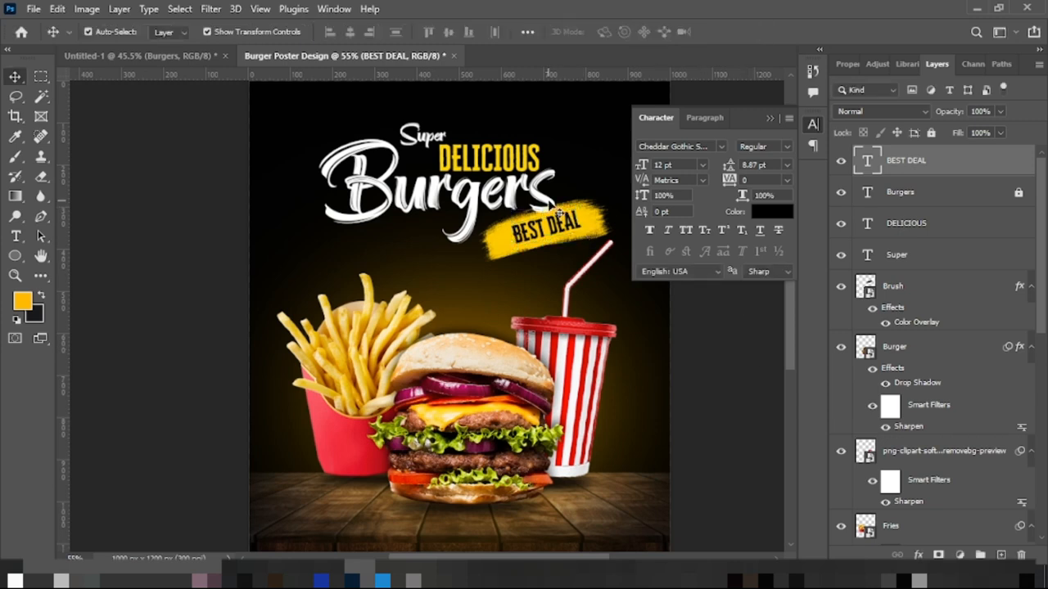
Unlock the Burgers text layer and add a drop shadow effect to it
key(alt+comma)
right_click(511, 195)
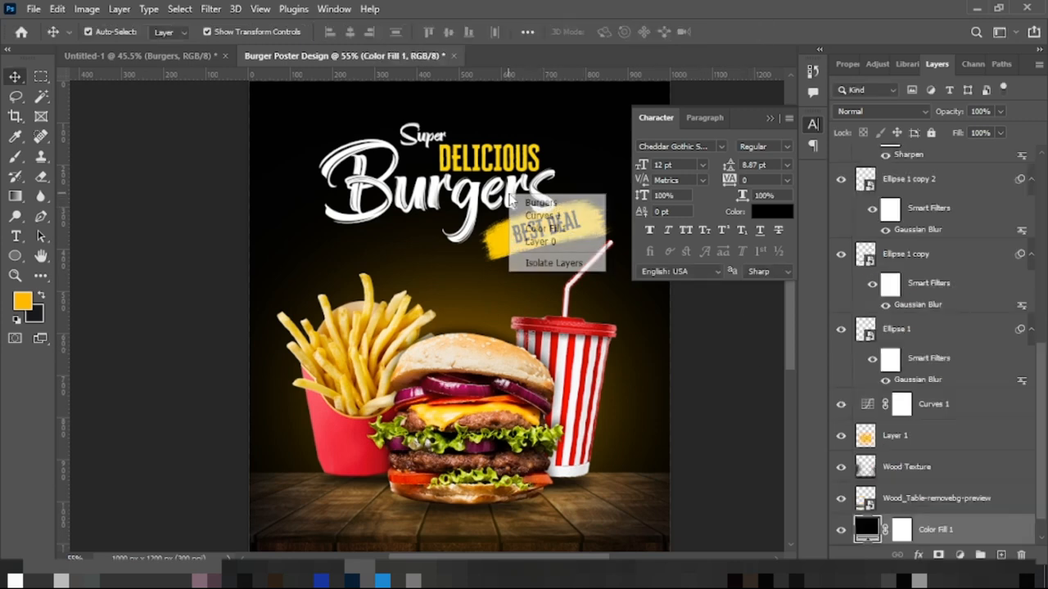
click(538, 204)
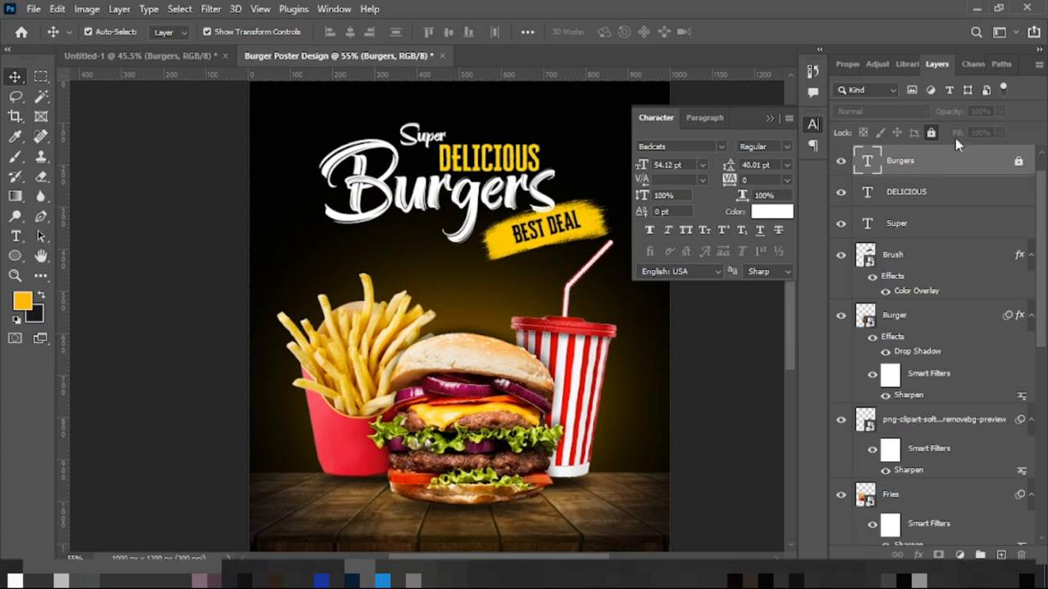
click(919, 556)
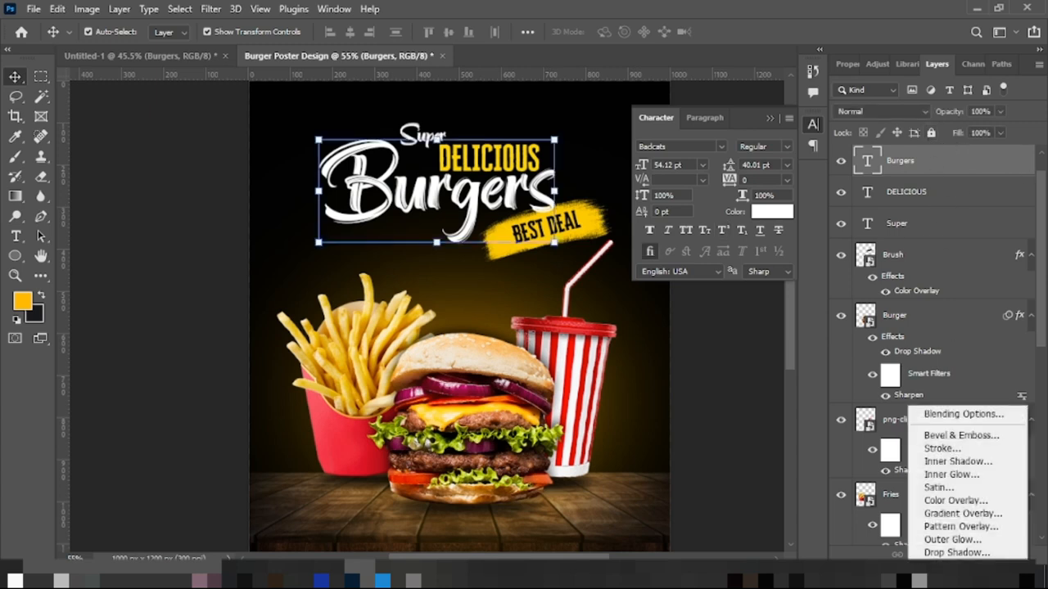
click(937, 553)
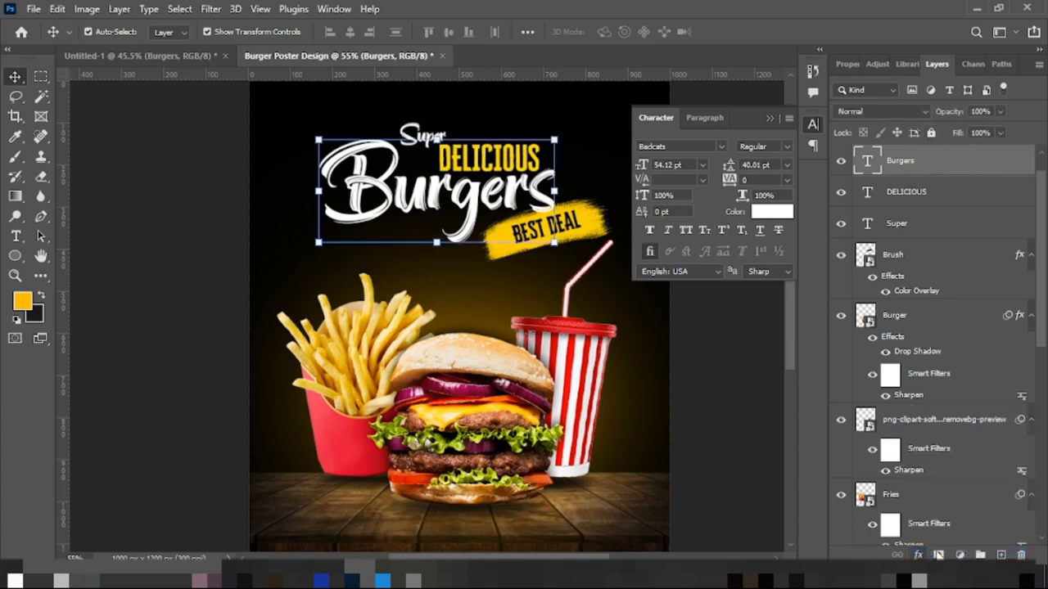
text(10013010)
key(Tab)
key(Tab)
text(20)
click(984, 145)
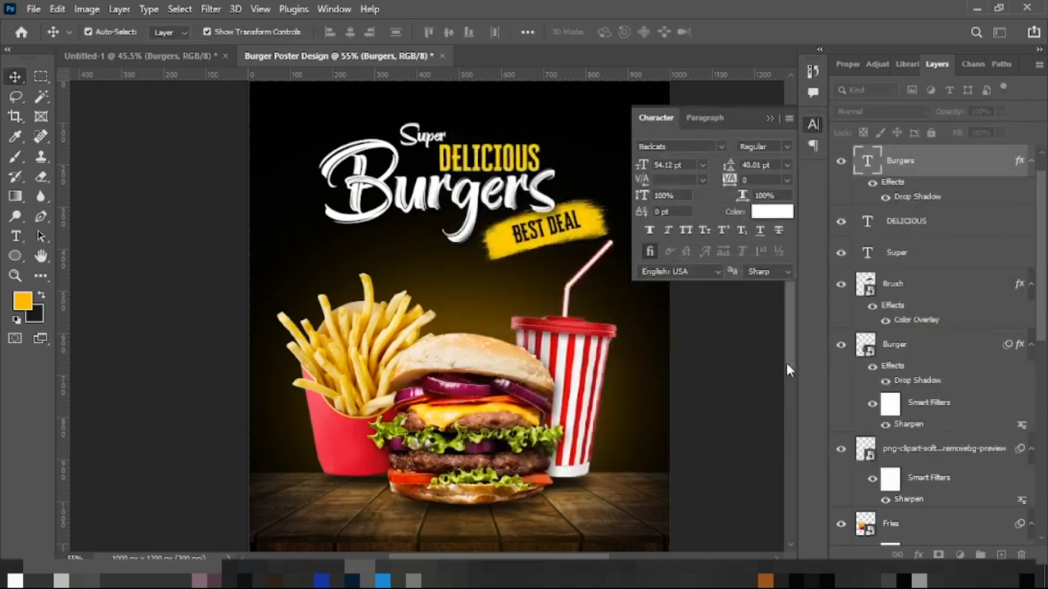
Select the layers across the headline area, including Layer 1 and Wood Texture, and lock them all
click(730, 382)
scroll(731, 381, up, 2)
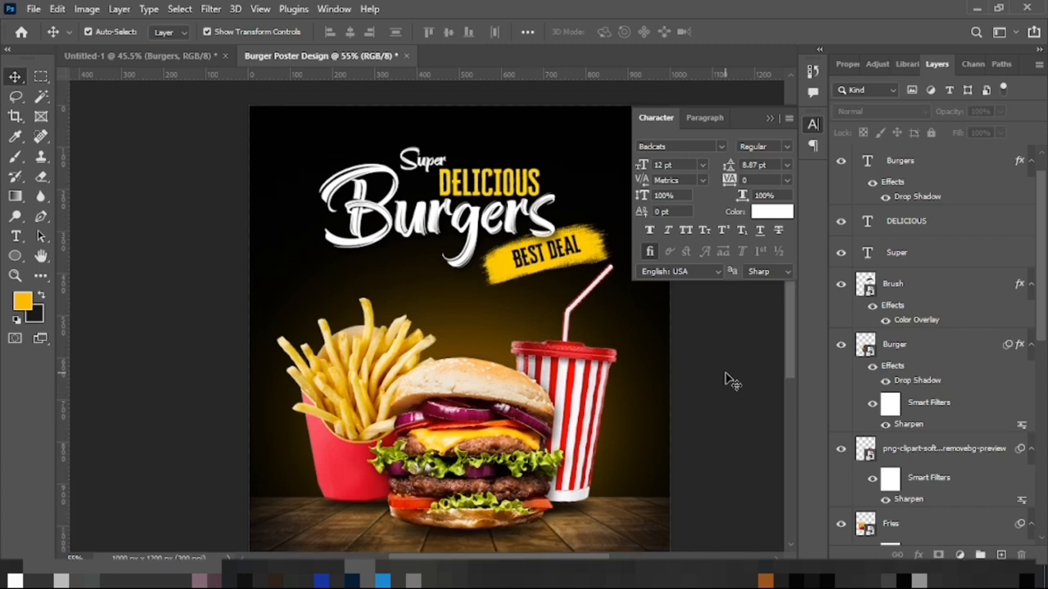
drag(133, 151, 562, 262)
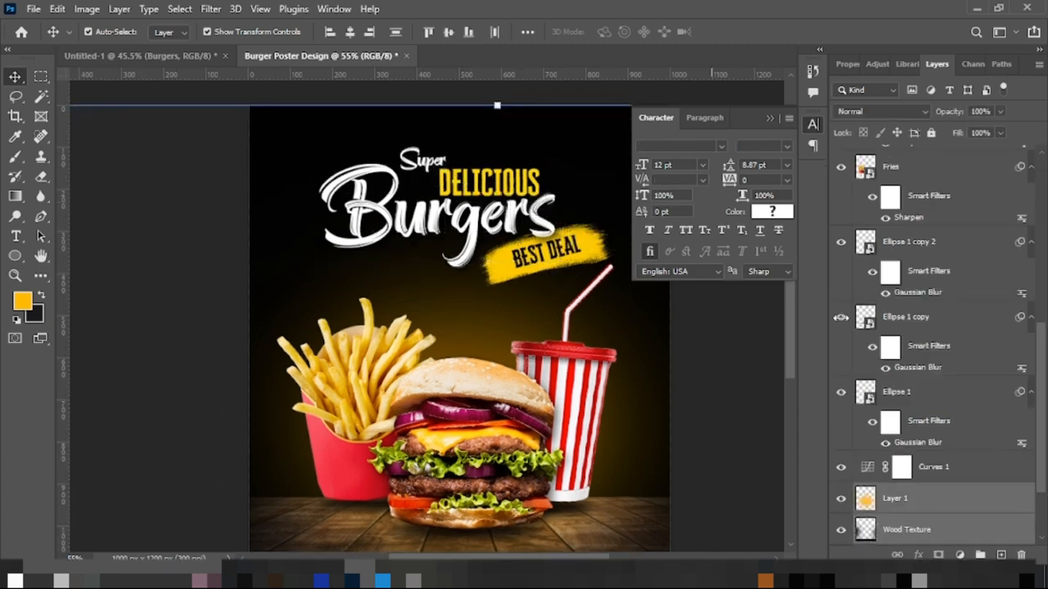
click(930, 135)
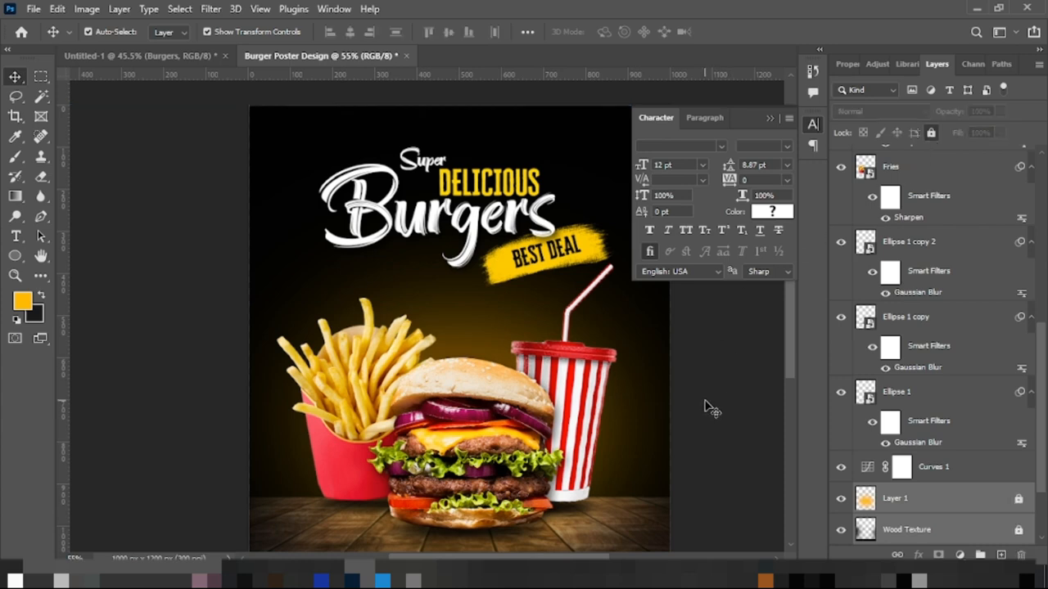
Unlock the Burgers, DELICIOUS, Super and Brush layers, leaving Layer 1 and Wood Texture locked
drag(165, 125, 570, 282)
drag(474, 237, 475, 237)
click(590, 270)
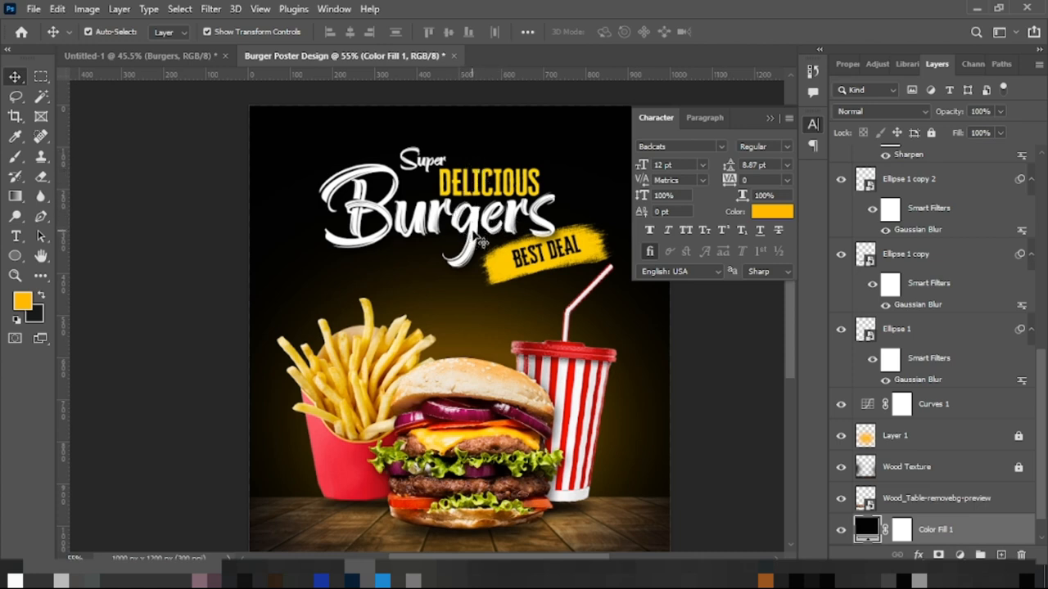
right_click(483, 243)
click(496, 238)
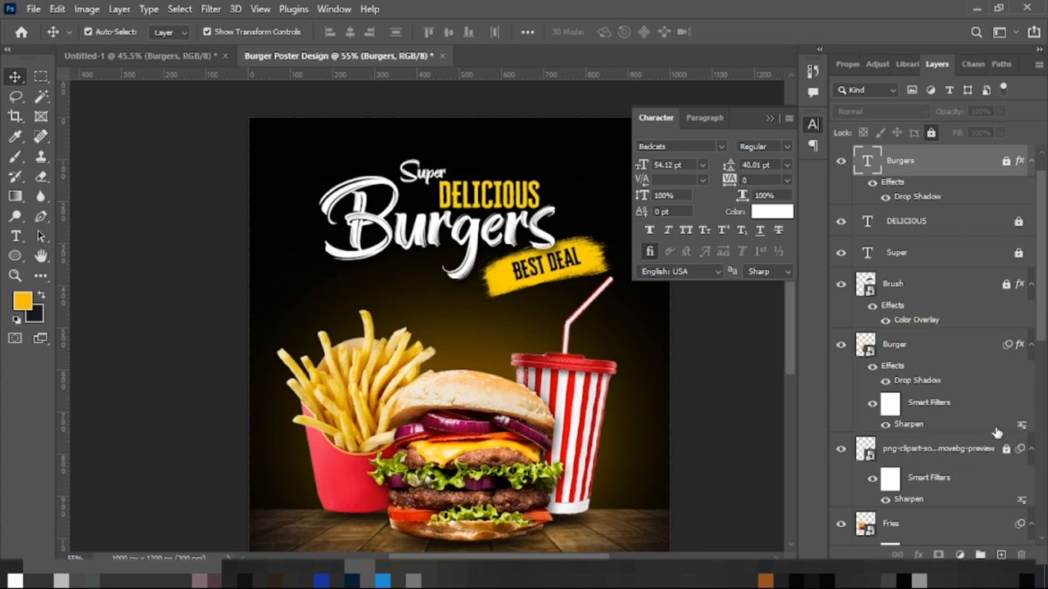
click(930, 133)
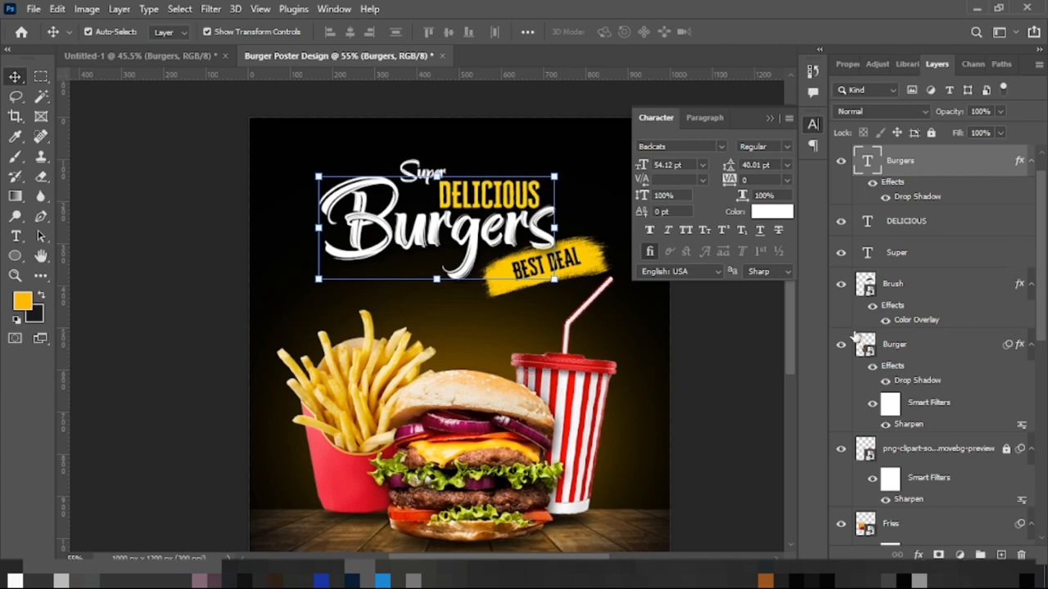
Try scaling the selected headline layers to about 94.73%, undo the scaling, and unlock the BEST DEAL layer
mouse_move(177, 172)
mouse_down()
mouse_move(384, 195)
mouse_move(577, 245)
mouse_move(571, 299)
mouse_move(612, 297)
mouse_move(598, 289)
mouse_up()
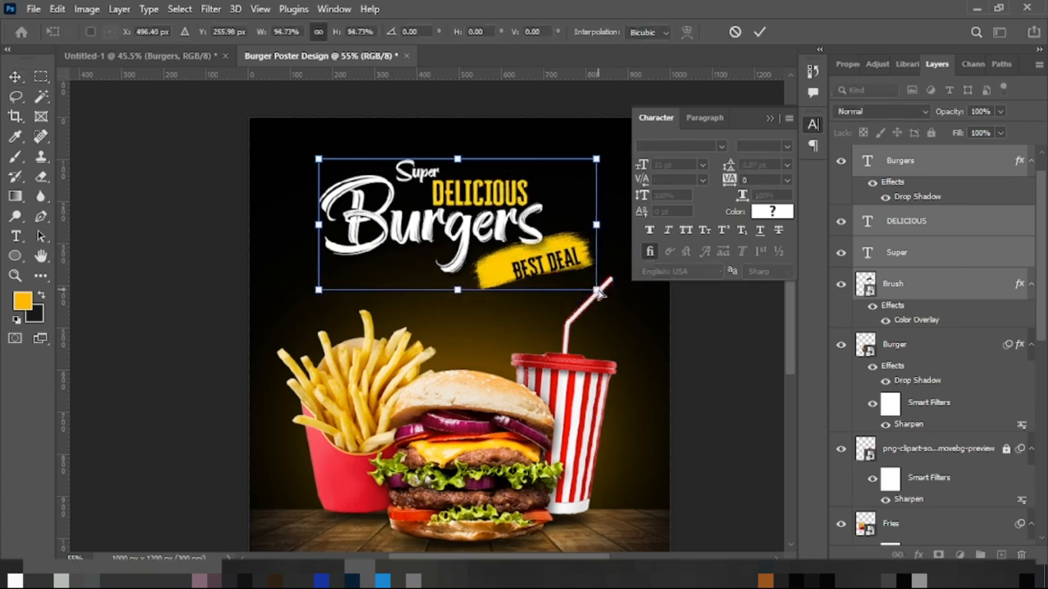
key(ctrl+z)
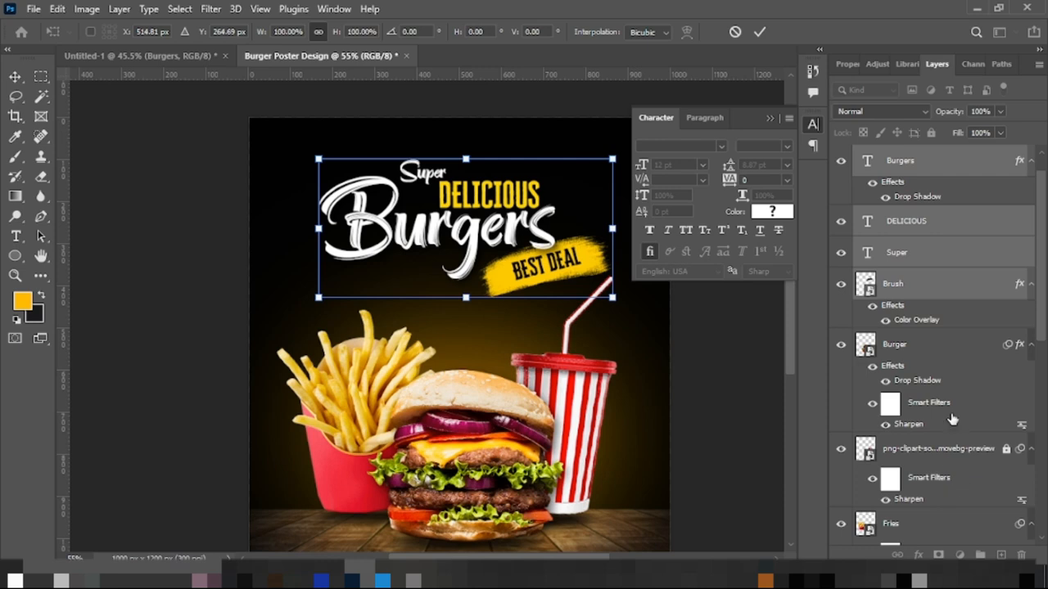
scroll(936, 288, up, 1)
key(Return)
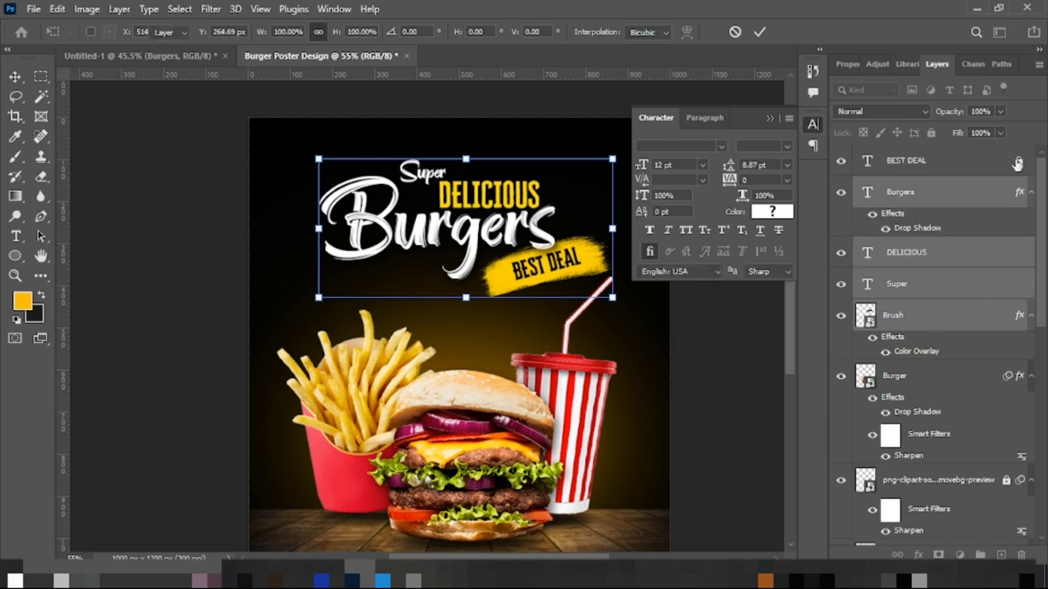
click(643, 340)
Select the whole headline with BEST DEAL and the brush stroke, scale it down slightly, and reposition it above the burger
drag(204, 158, 580, 260)
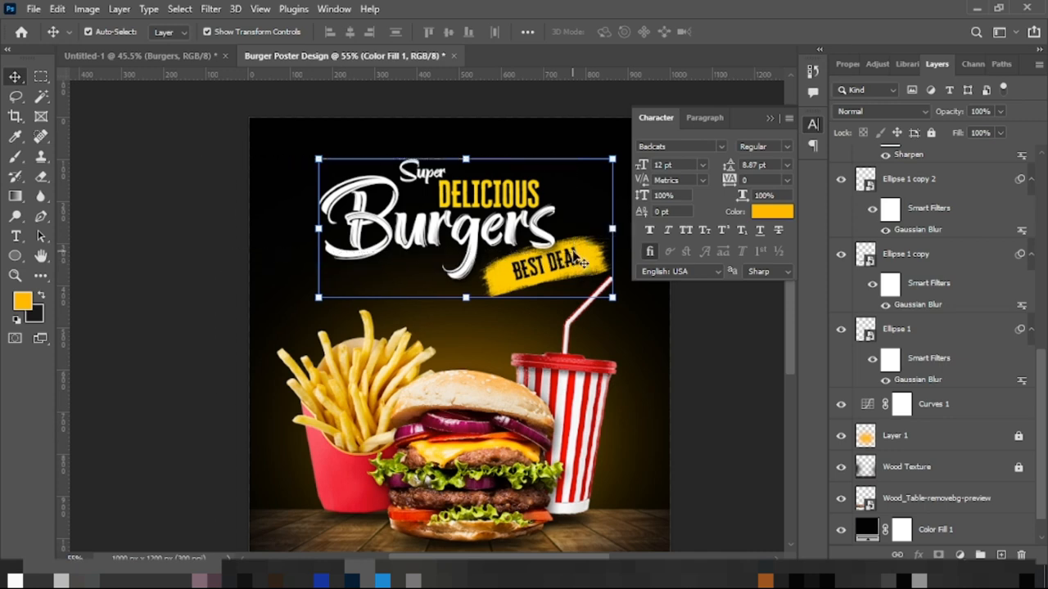
drag(614, 299, 577, 269)
drag(452, 236, 468, 264)
click(760, 31)
scroll(748, 409, down, 1)
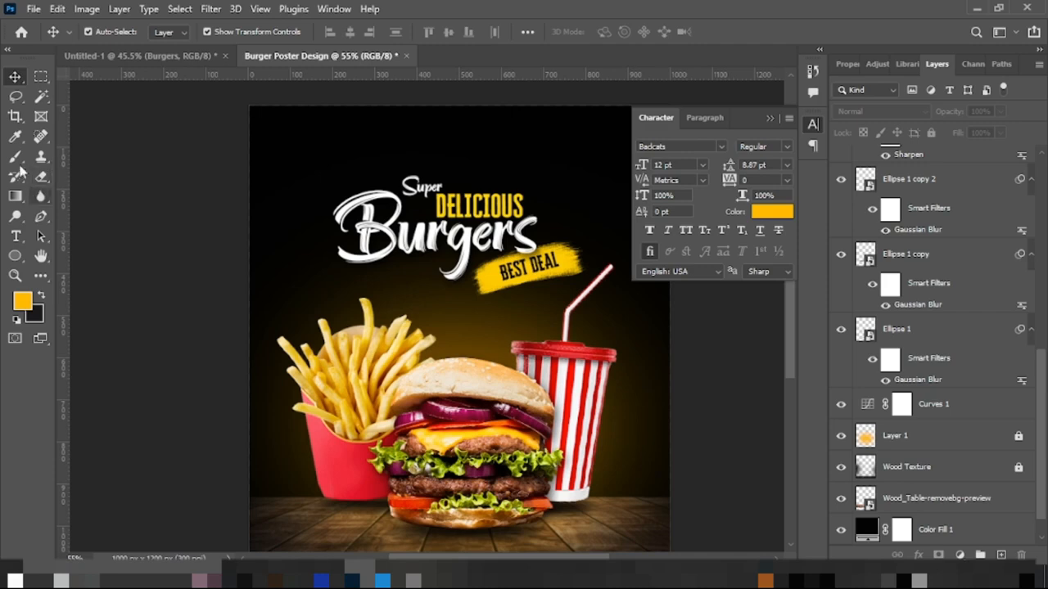
Bring the BURGER FIRM text from the Untitled-1 document into the Burger Poster Design document
click(147, 56)
click(334, 145)
right_click(331, 142)
click(364, 187)
drag(319, 135, 278, 168)
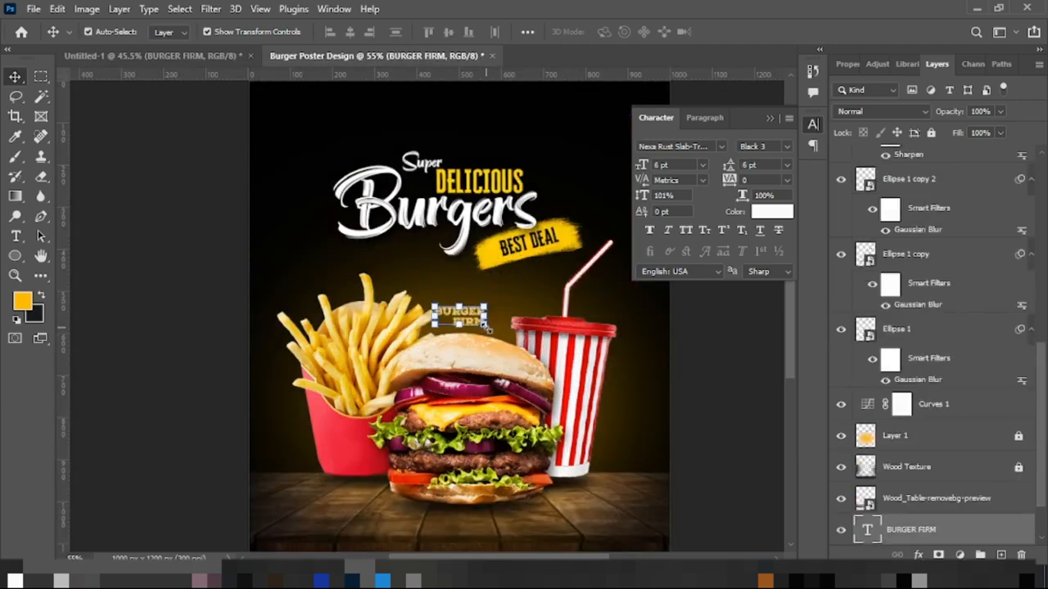
Place the BURGER FIRM text in the poster's upper-left corner and shift it slightly inward from the edges
drag(471, 322, 304, 115)
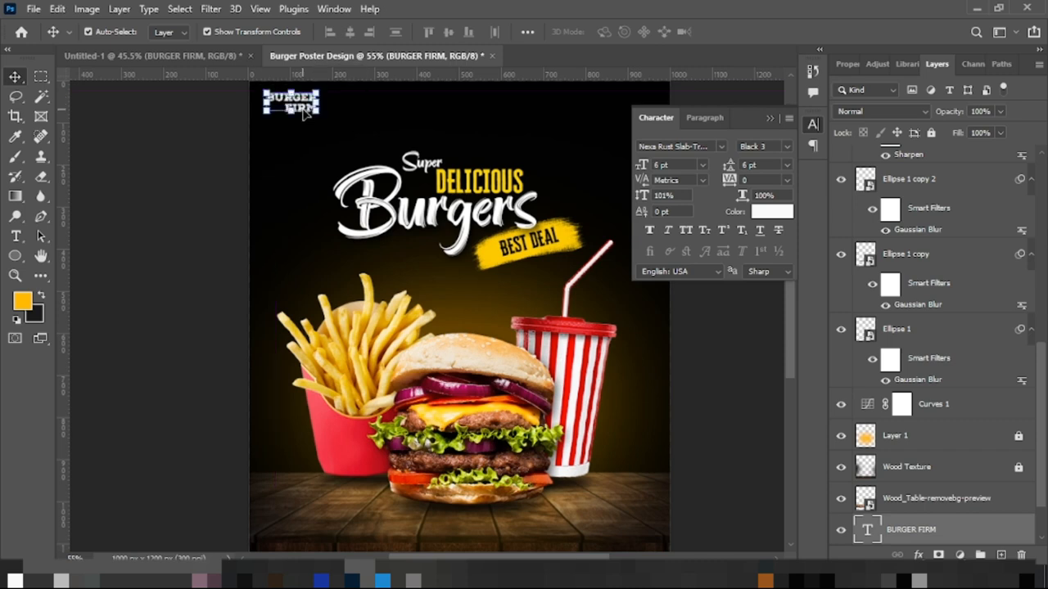
click(184, 172)
scroll(442, 278, up, 1)
drag(302, 144, 311, 149)
click(206, 197)
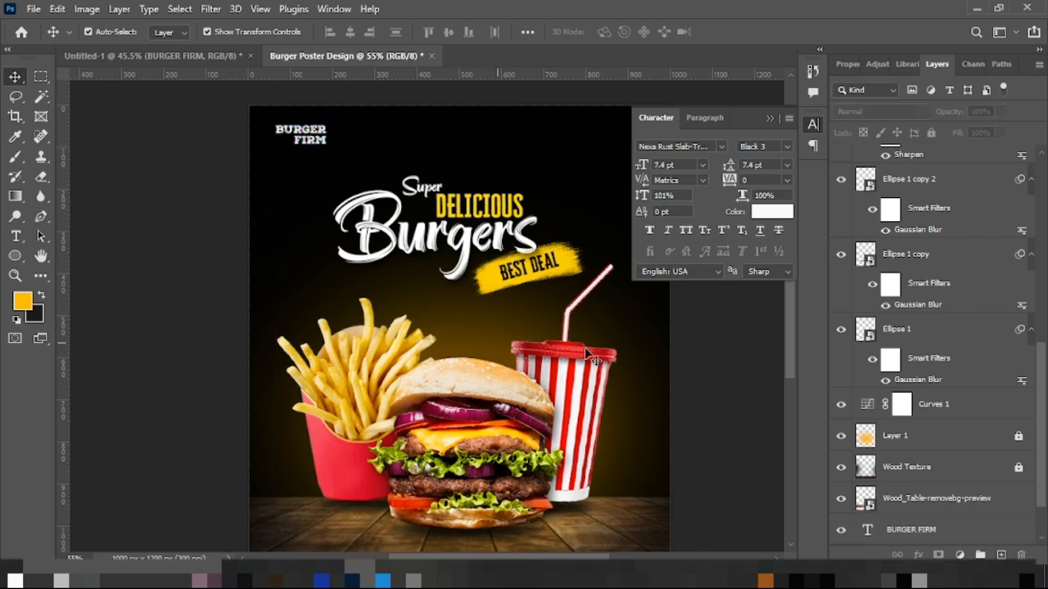
Collapse the Character settings and select the Free Home Delivery text layer in the Untitled-1 document
scroll(725, 398, down, 1)
click(773, 118)
scroll(650, 299, down, 1)
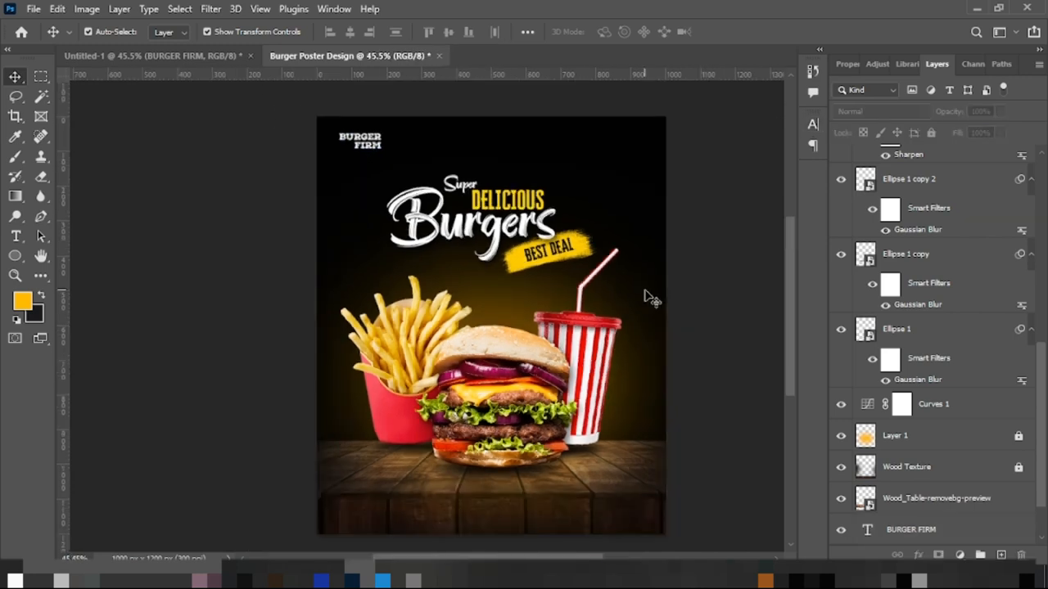
scroll(643, 299, down, 1)
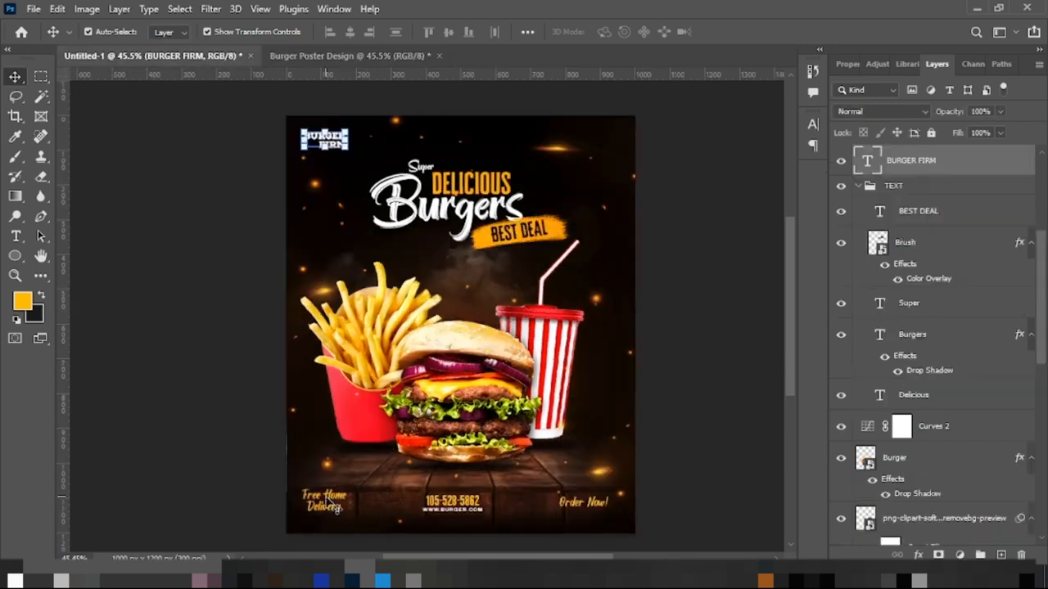
click(327, 501)
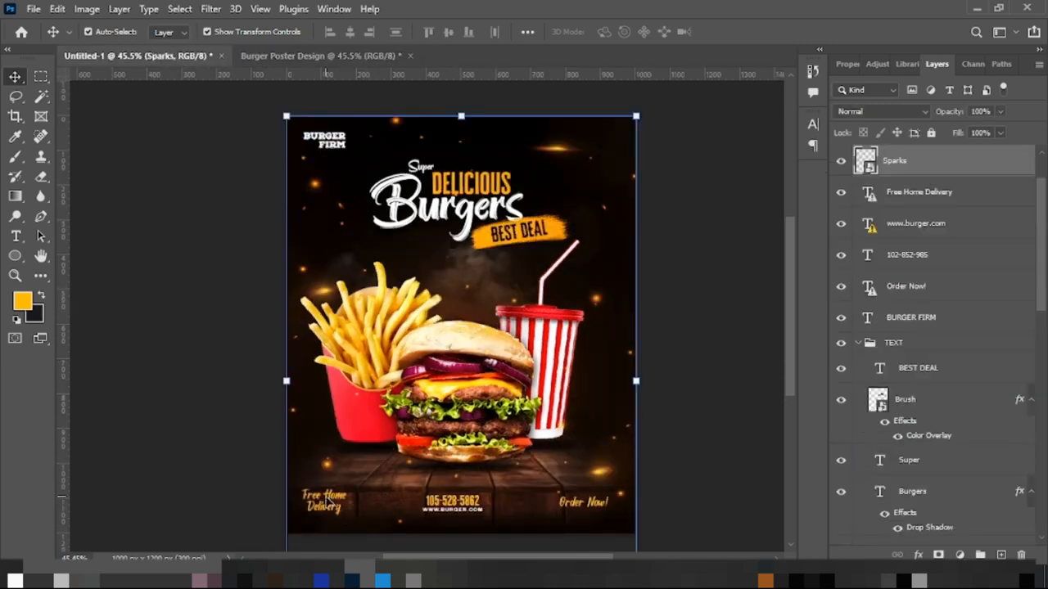
right_click(325, 501)
click(357, 396)
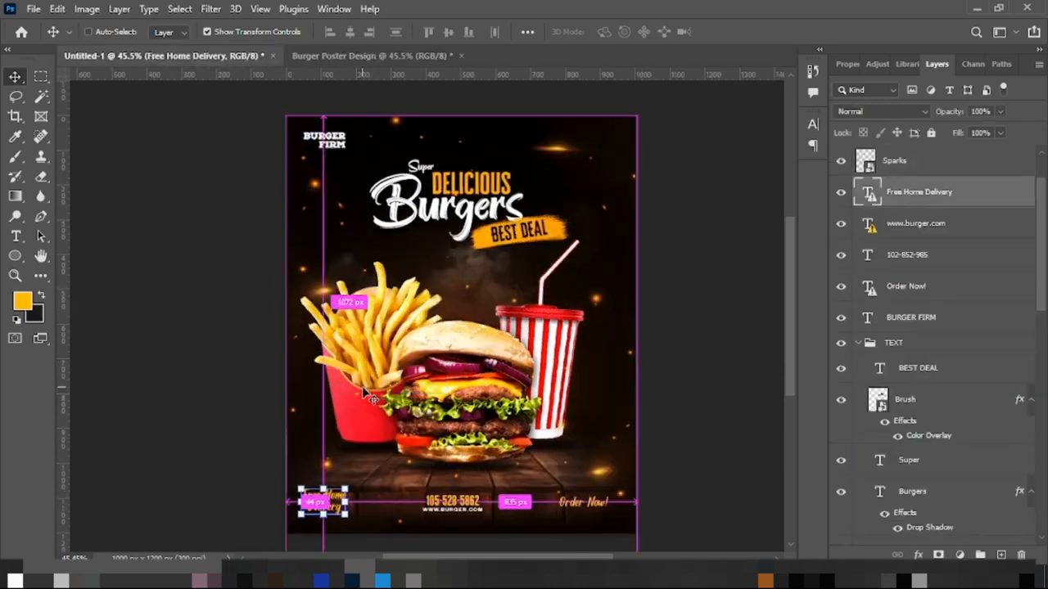
Return to the Burger Poster Design document and check which layers lie at the poster's lower-left corner
click(344, 56)
ctrl+click(381, 488)
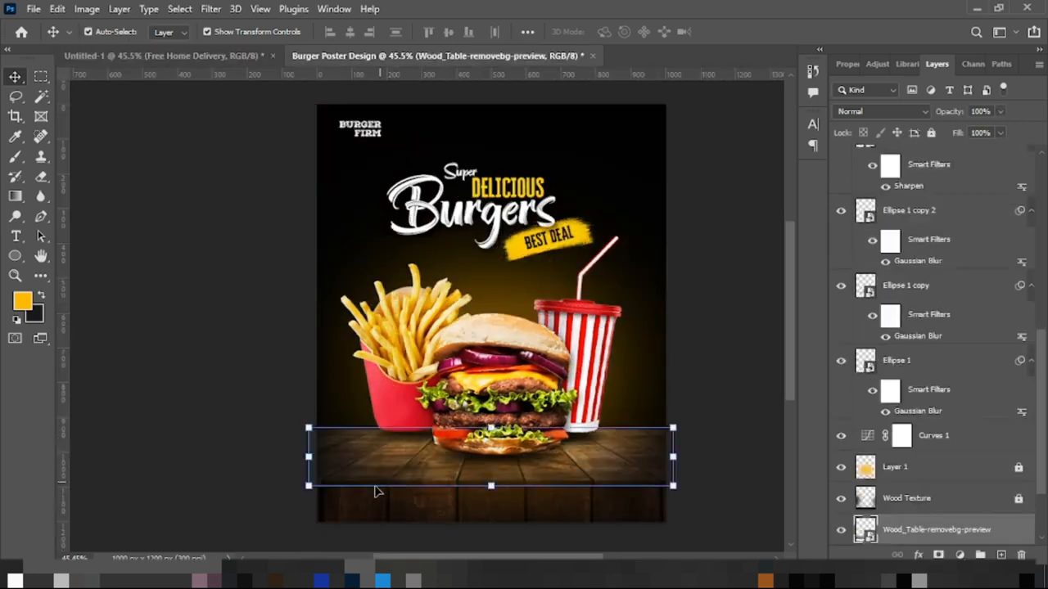
right_click(369, 514)
right_click(348, 514)
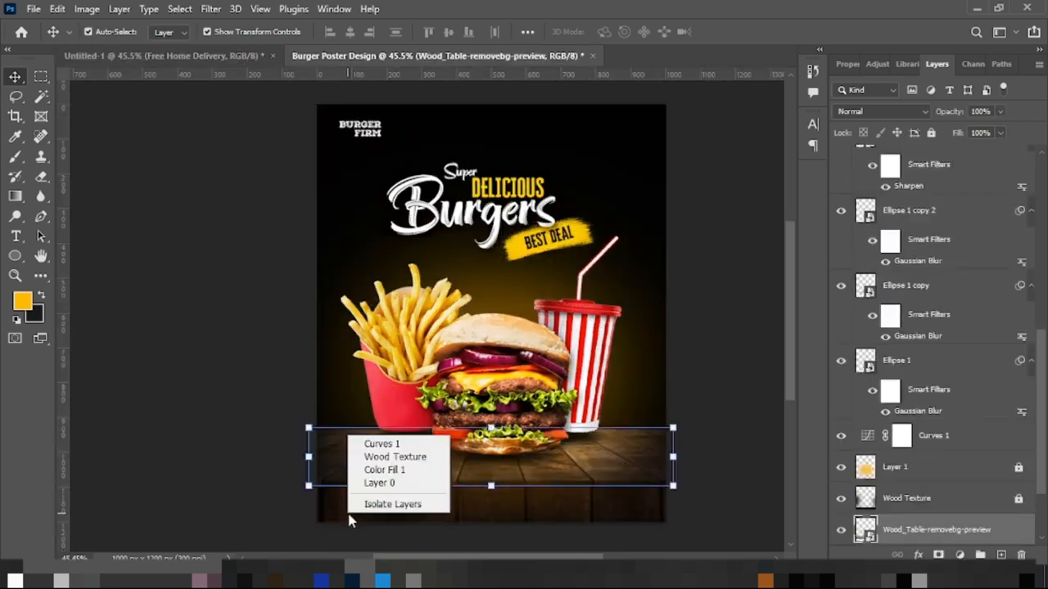
click(694, 353)
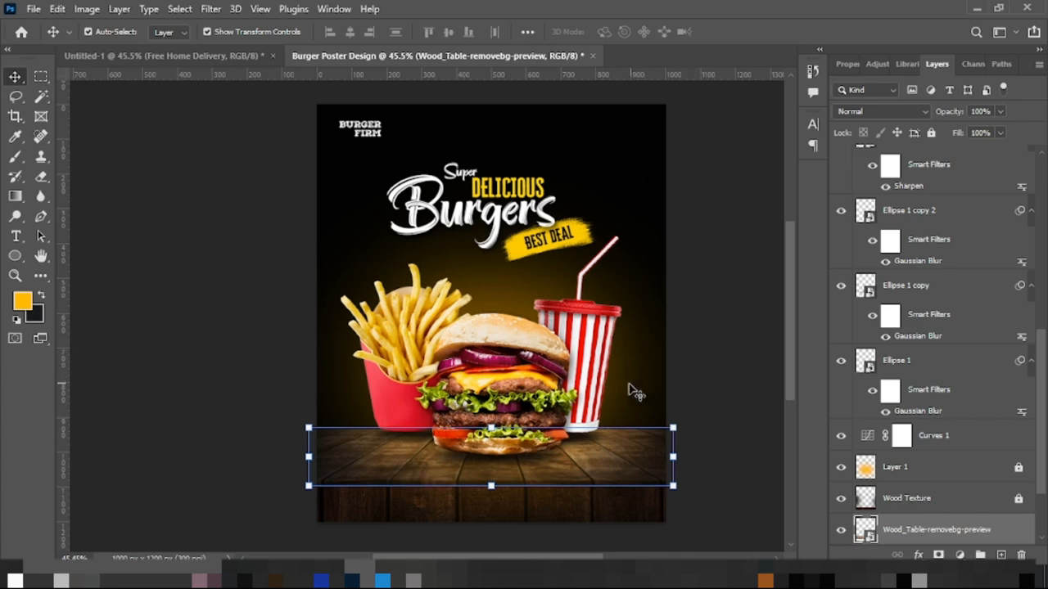
Paste the Free Home Delivery text into the poster and place it in the lower-left corner on the wooden front
key(ctrl+v)
drag(506, 321, 364, 499)
drag(912, 531, 964, 160)
drag(366, 519, 370, 507)
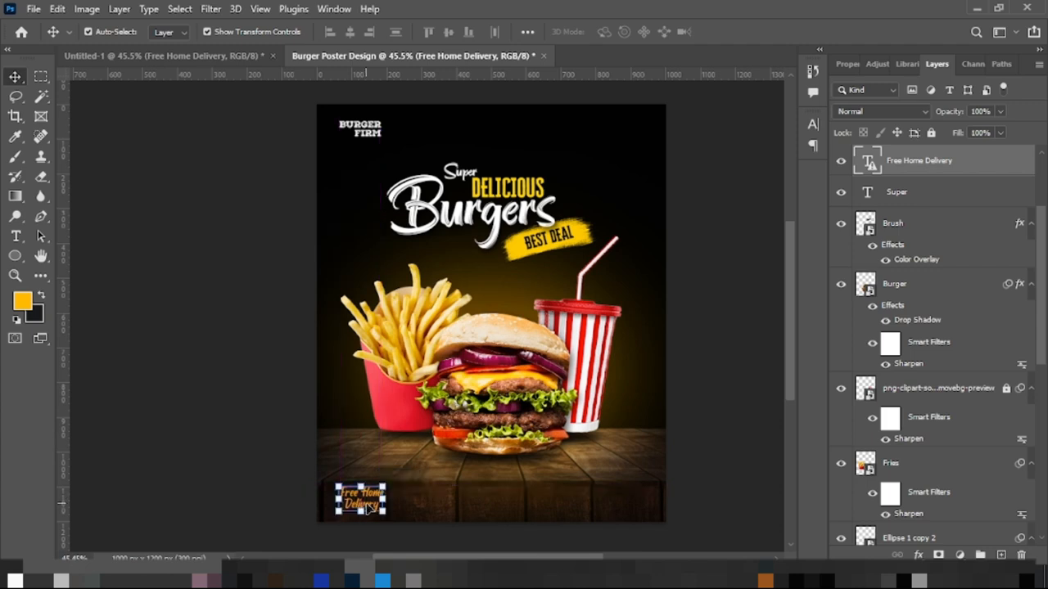
Return to the Untitled-1 document and select the phone number text layer above the web address
click(260, 56)
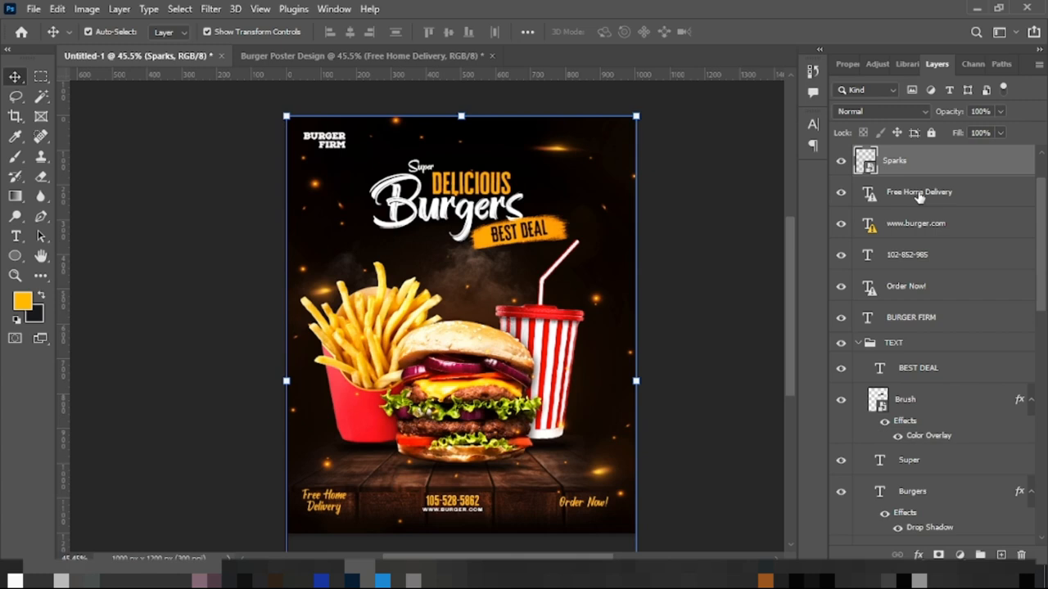
click(918, 230)
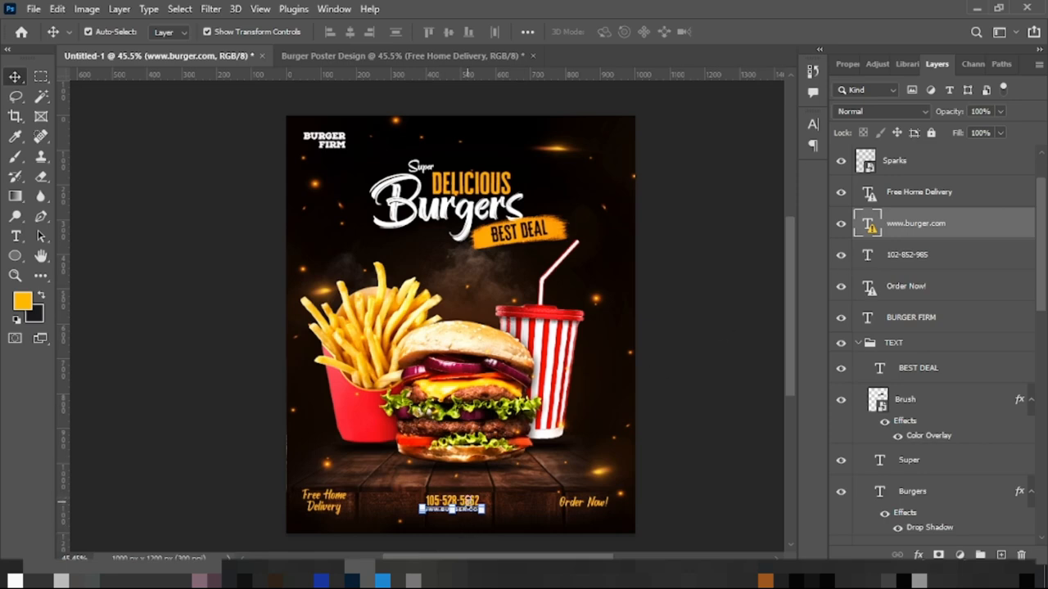
scroll(468, 492, up, 5)
right_click(473, 511)
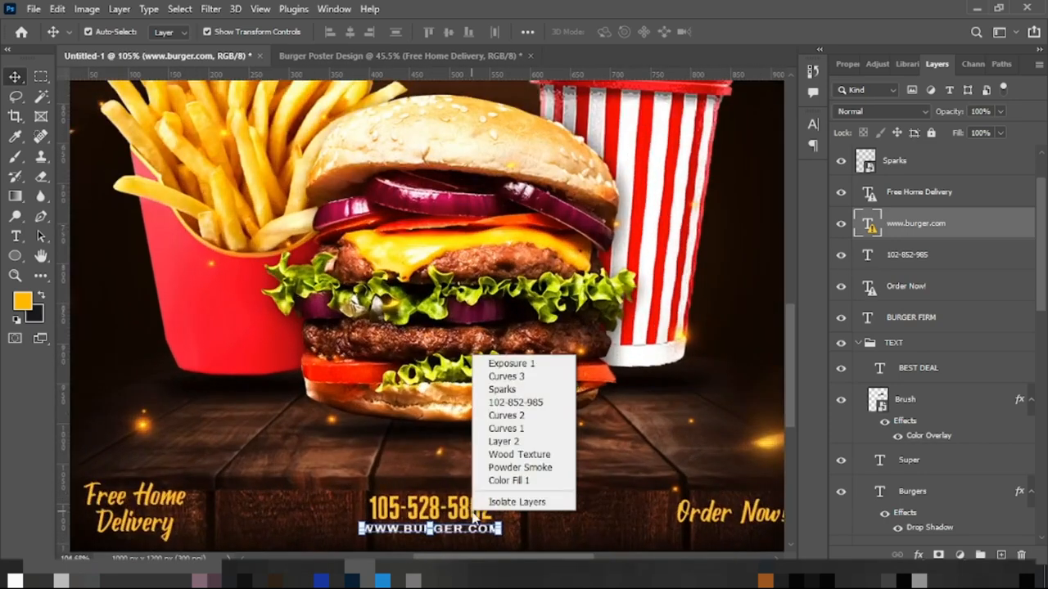
click(515, 402)
drag(457, 527, 459, 534)
click(424, 55)
key(c)
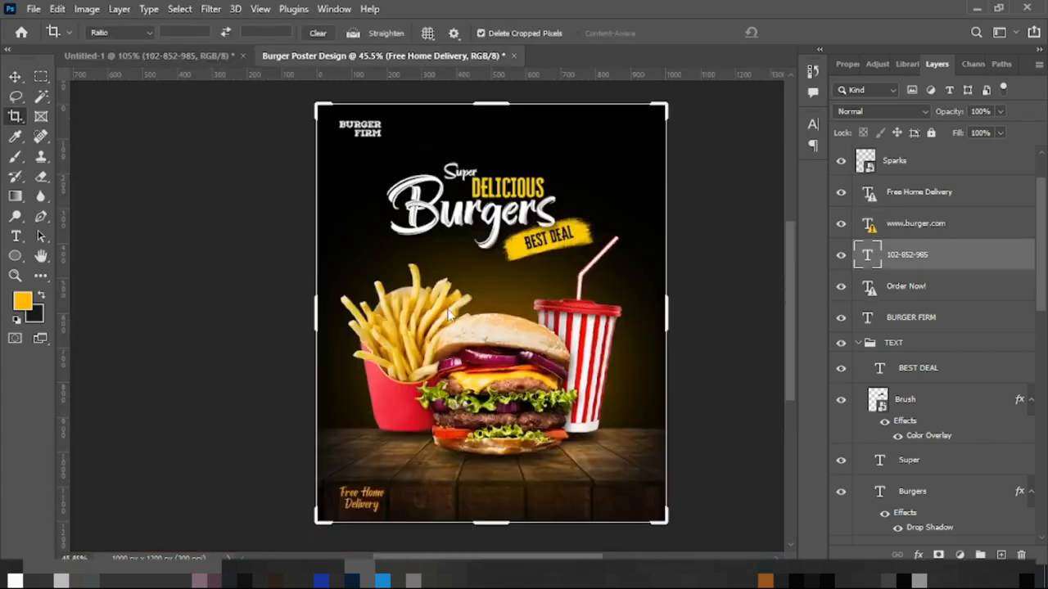
key(ctrl+v)
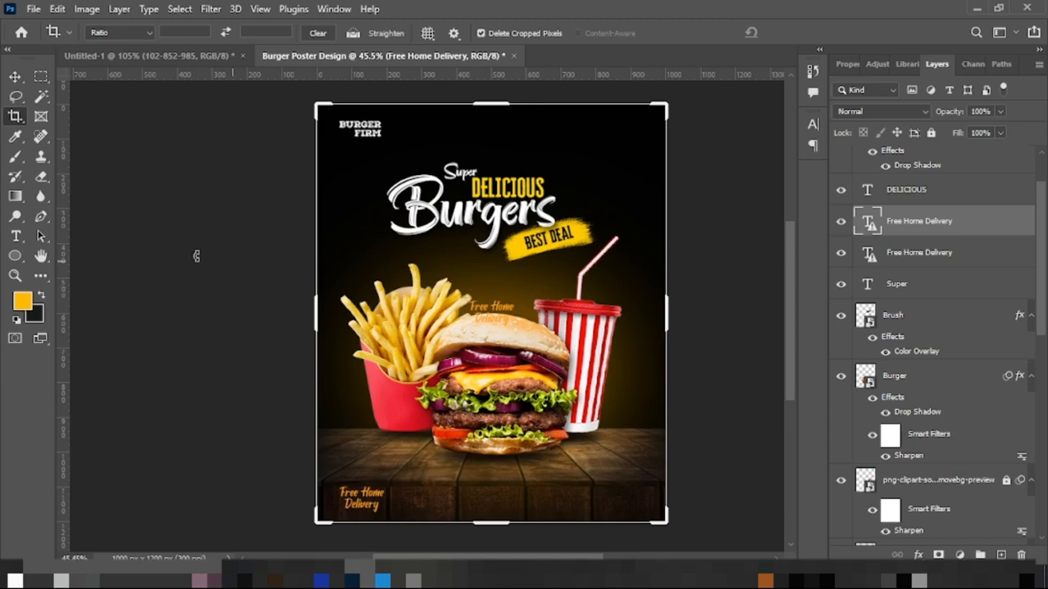
click(22, 80)
key(Delete)
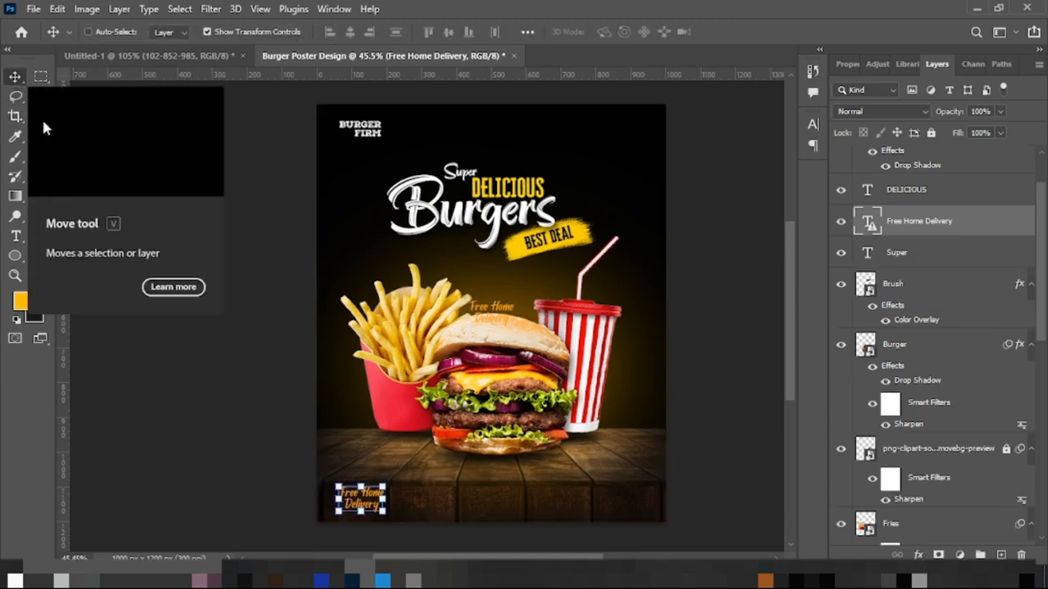
Copy the phone number text from Untitled-1 into the Burger Poster Design document and place it at the poster's lower centre
click(197, 56)
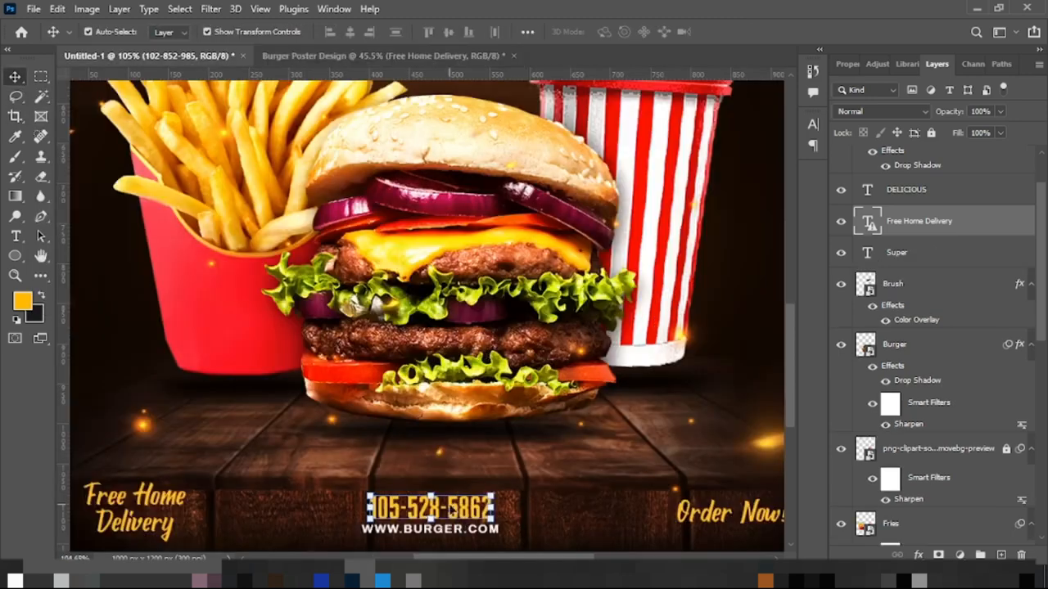
key(ctrl+c)
click(328, 56)
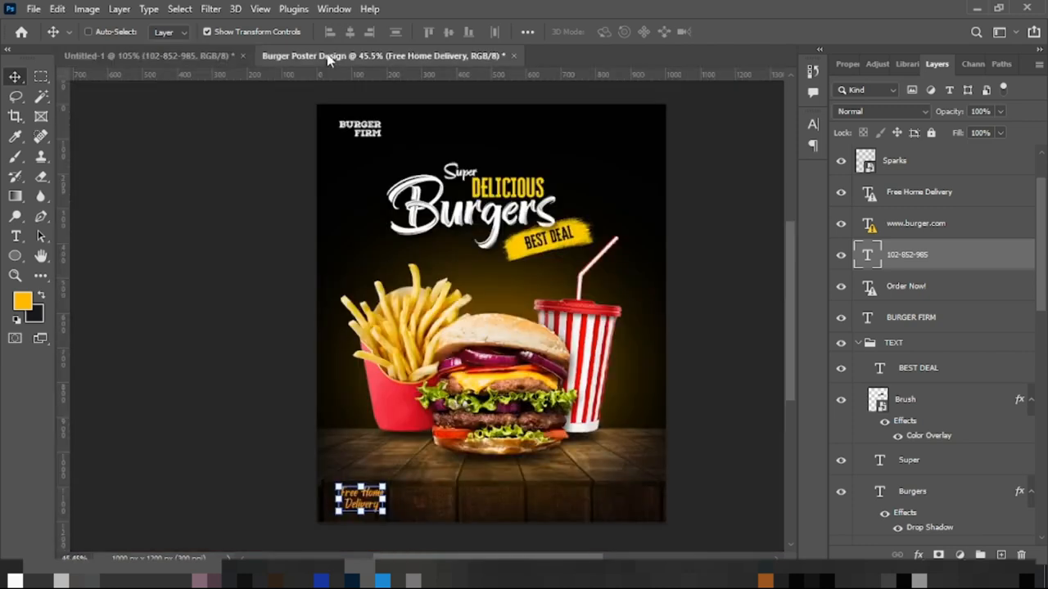
key(ctrl+v)
drag(522, 316, 503, 493)
double_click(502, 493)
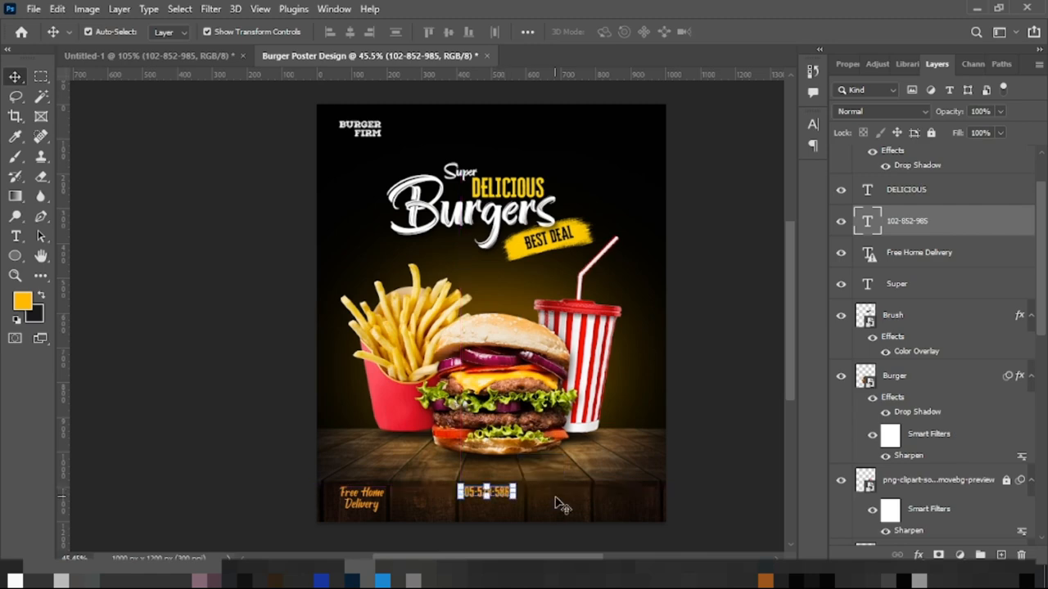
Nudge the phone number text slightly down and to the right
key(Down)
key(Down)
key(Down)
key(Down)
key(Down)
key(Down)
key(Right)
key(Right)
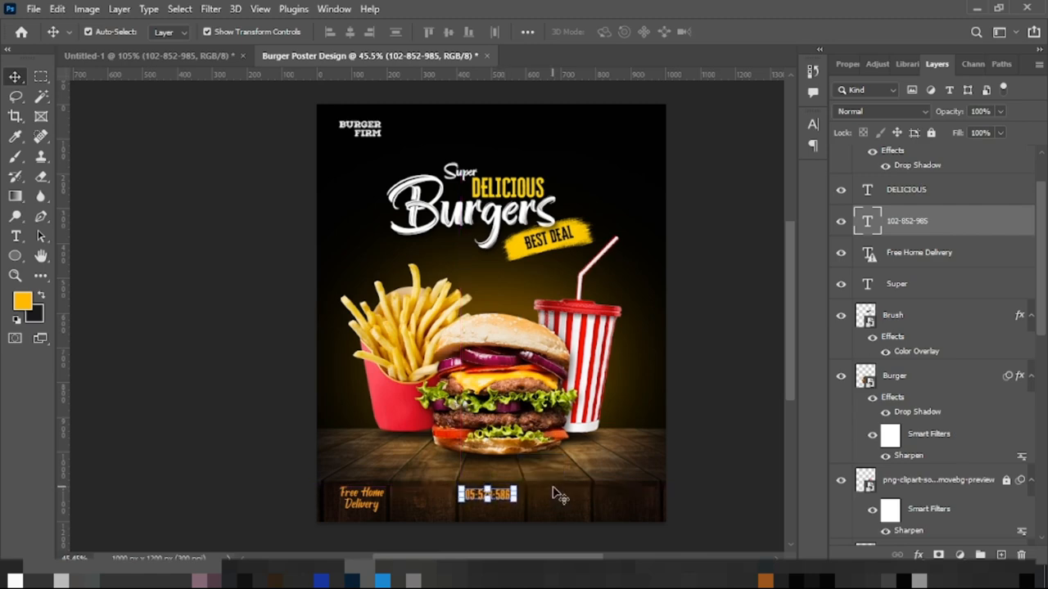
click(147, 55)
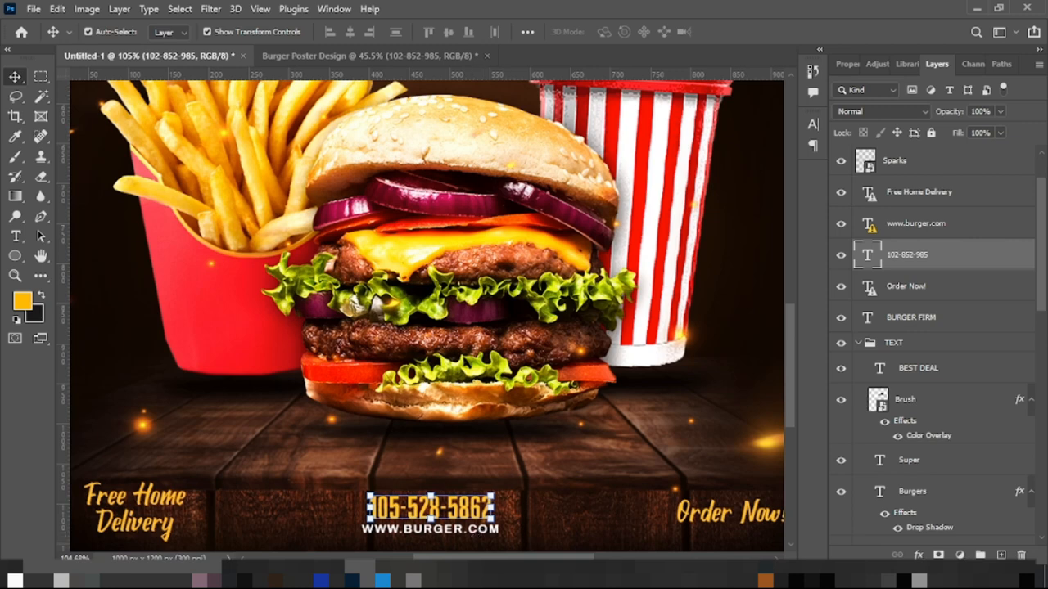
click(493, 532)
right_click(494, 532)
click(519, 406)
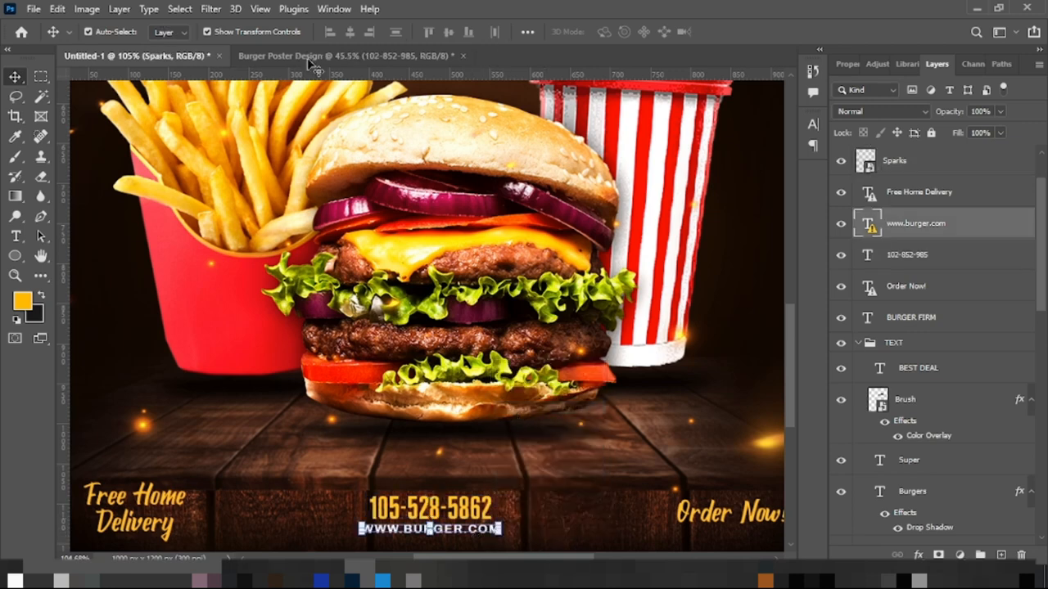
key(ctrl+Tab)
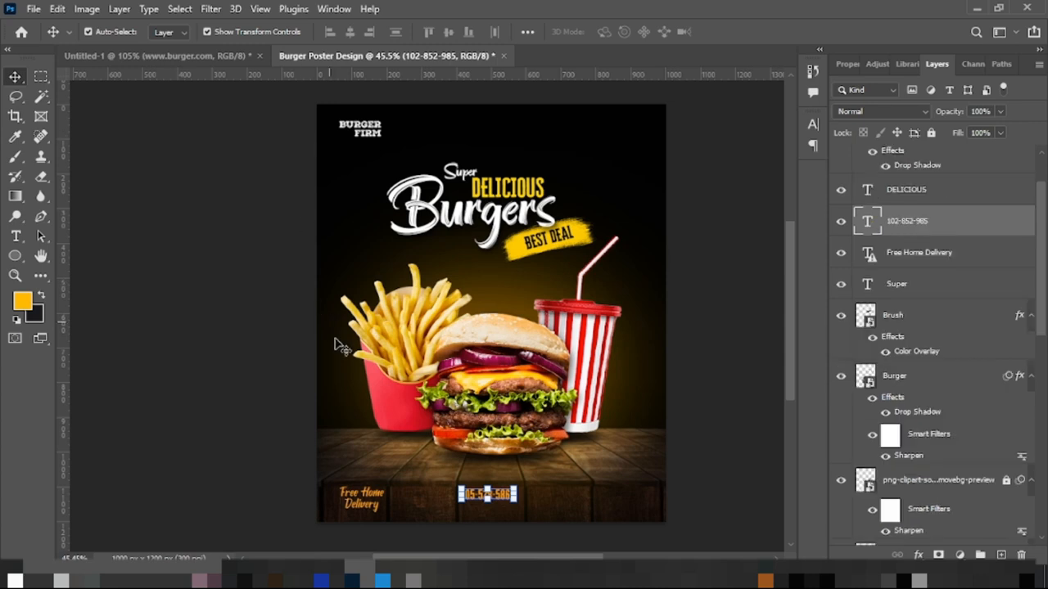
drag(908, 531, 978, 151)
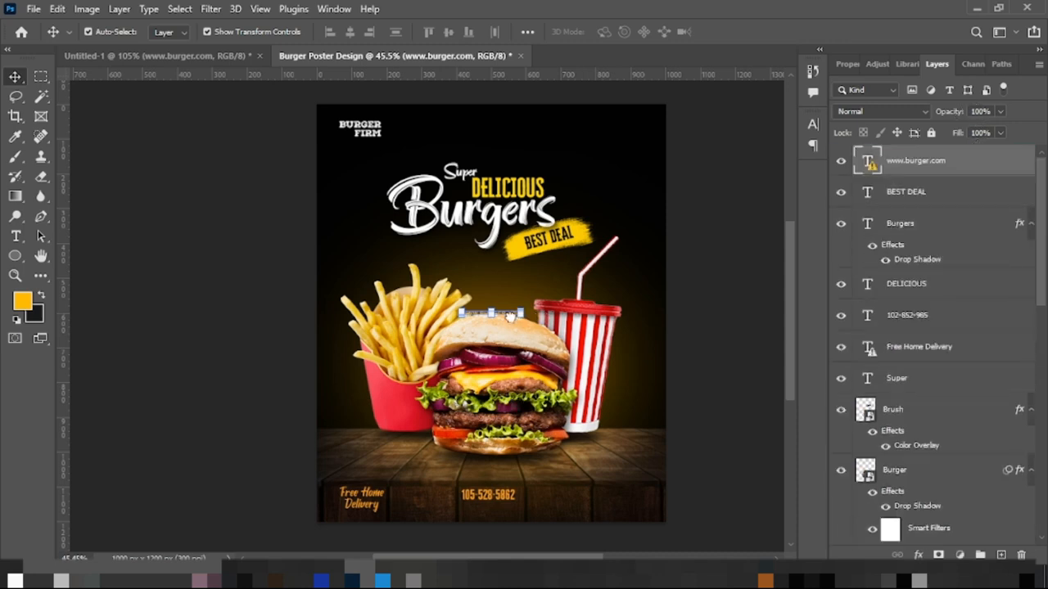
drag(510, 320, 505, 508)
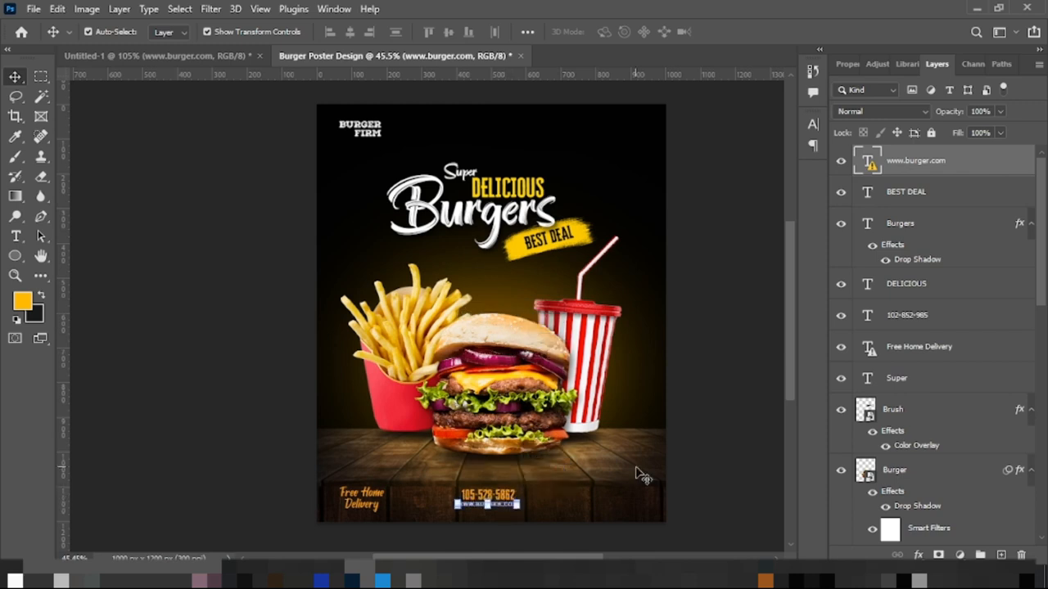
Bring the Order Now! text from Untitled-1 into the poster and place it in the lower-right corner, level with the phone number
click(167, 53)
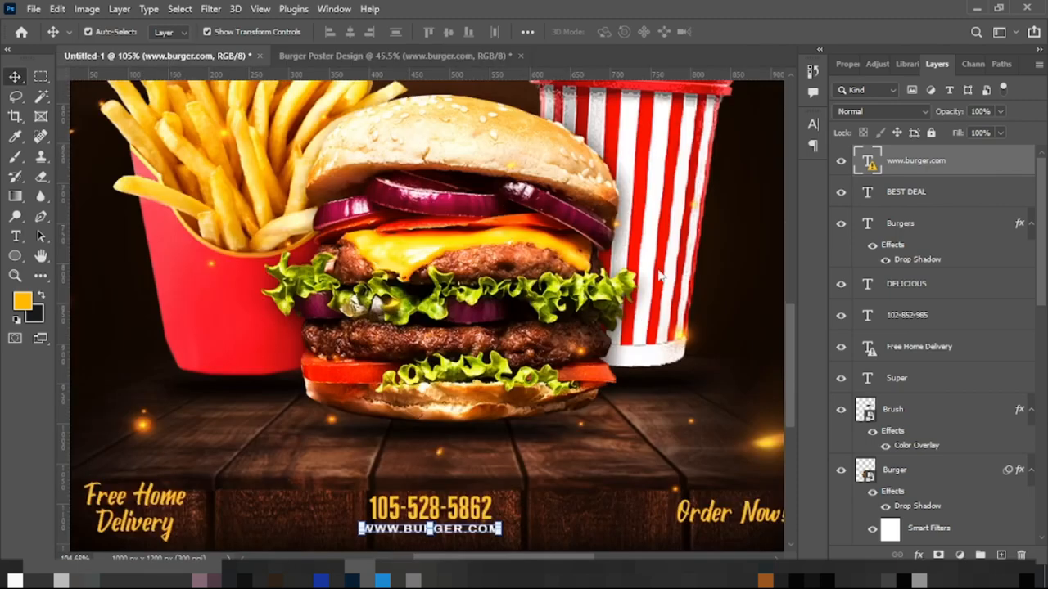
right_click(705, 528)
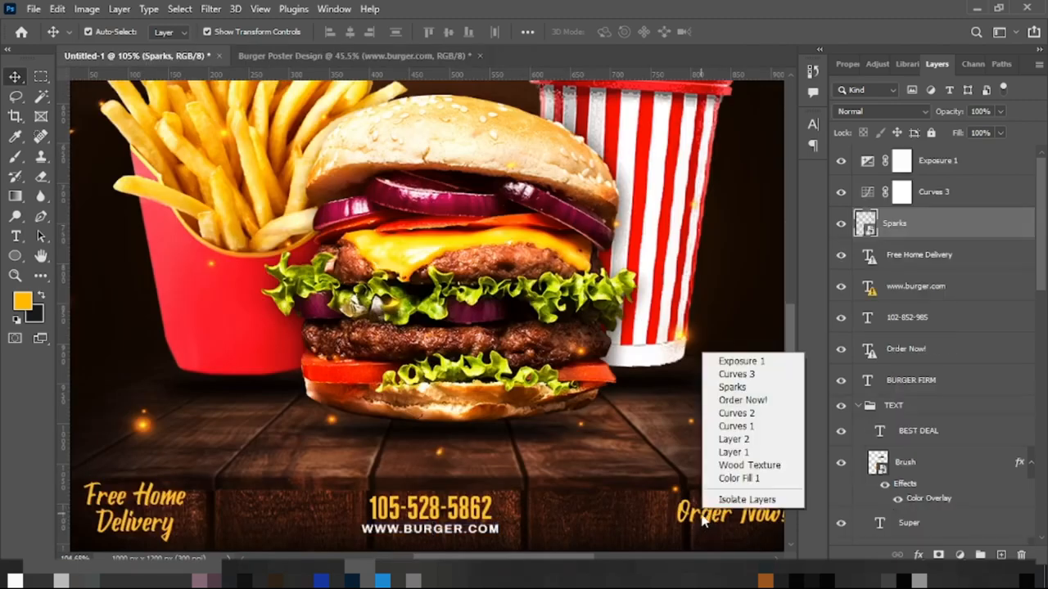
click(735, 400)
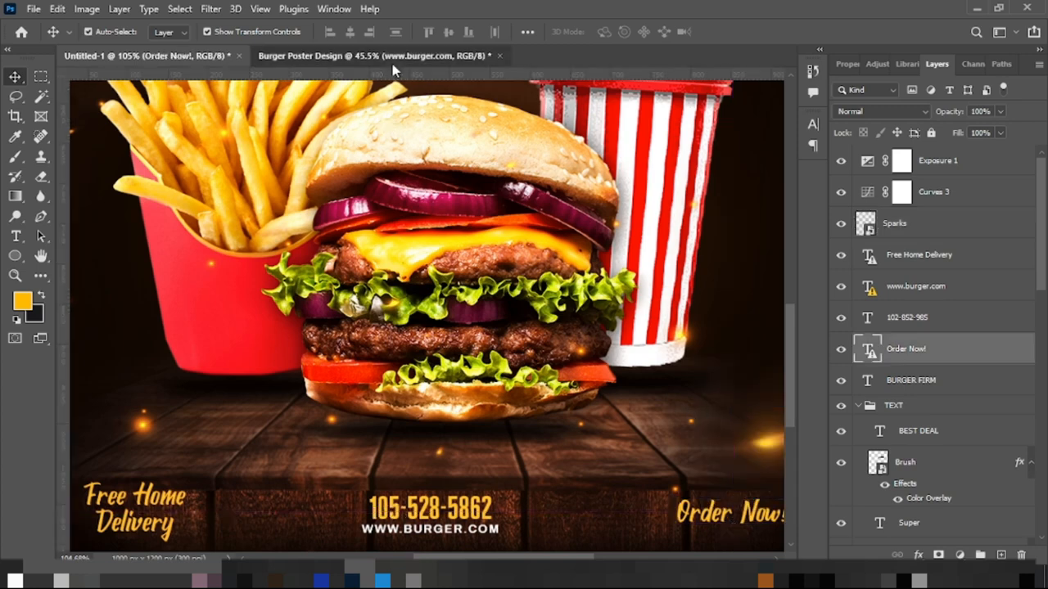
click(392, 58)
drag(577, 493, 577, 494)
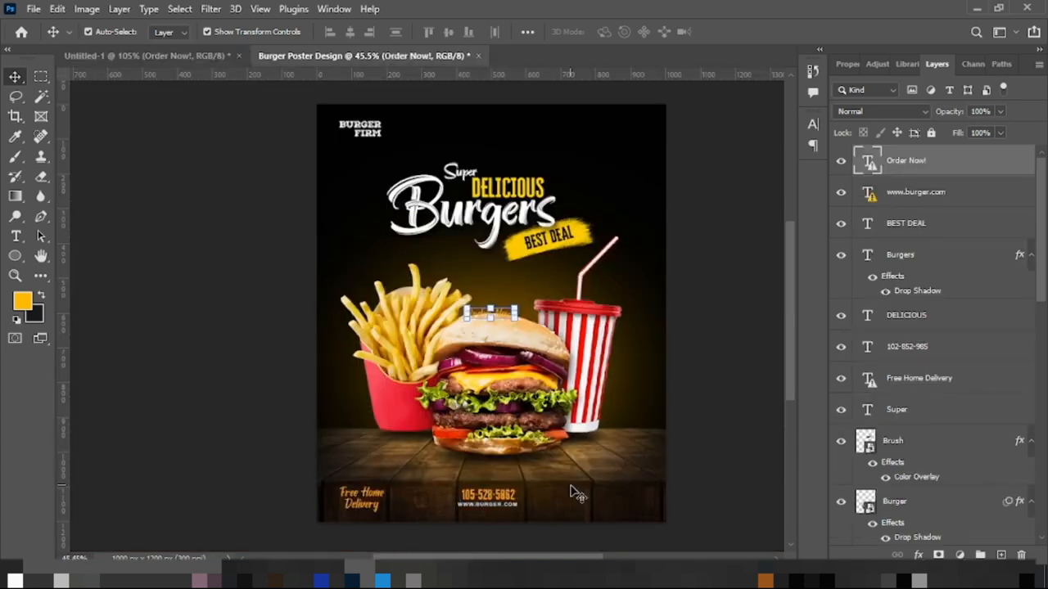
drag(495, 314, 626, 500)
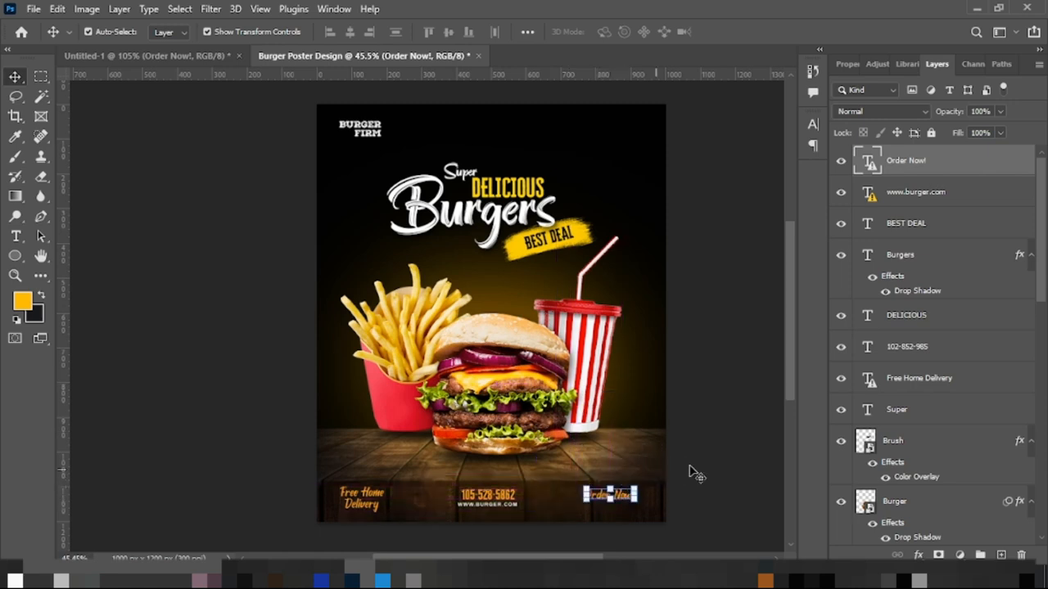
Shift only the Order Now! text slightly to the right within the footer row
drag(253, 494, 672, 508)
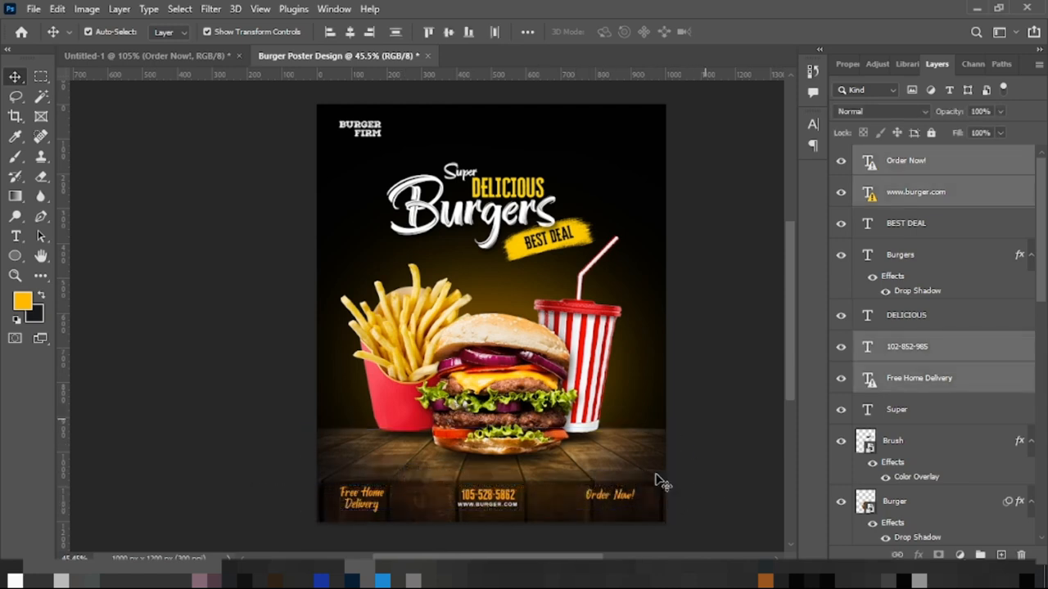
click(606, 504)
drag(605, 504, 613, 504)
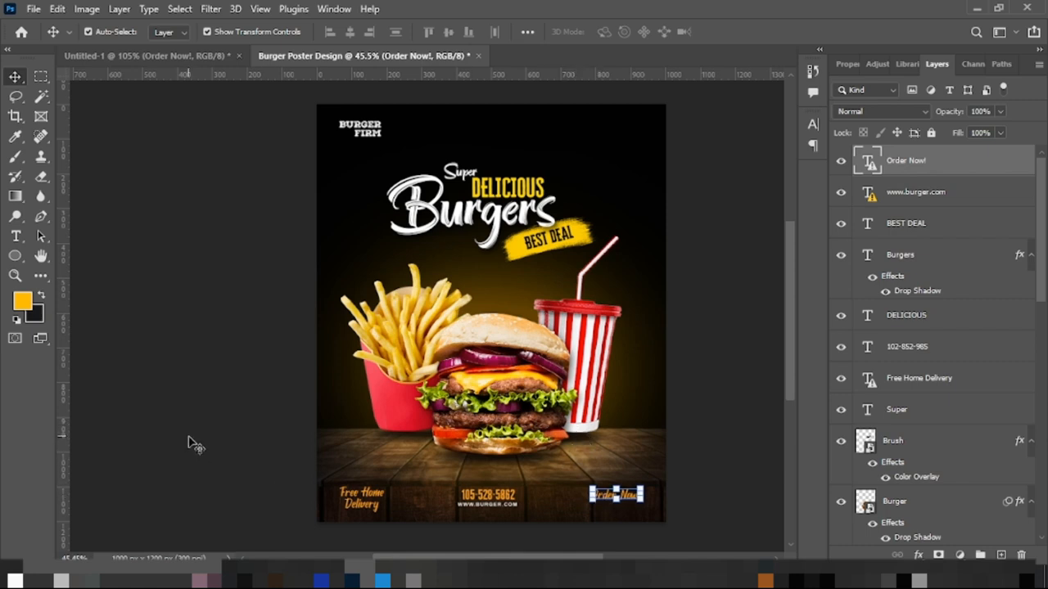
click(510, 502)
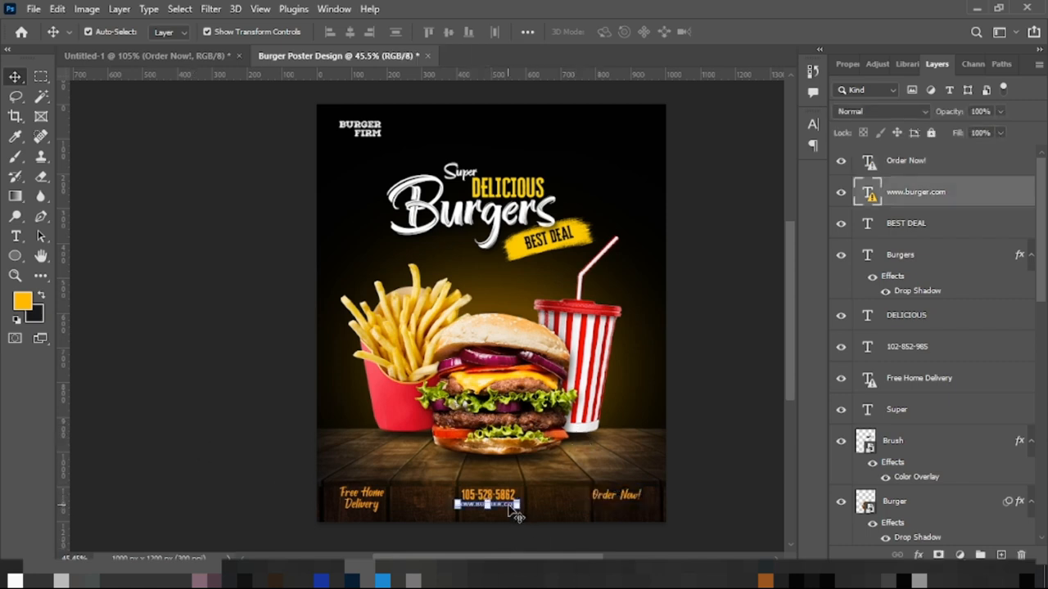
click(937, 207)
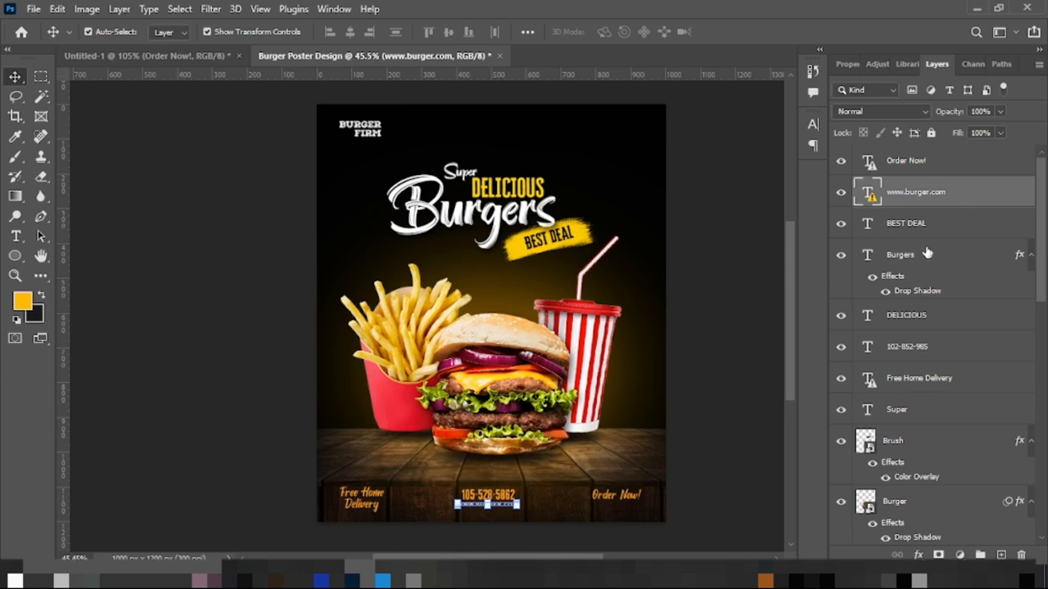
ctrl+click(908, 347)
ctrl+click(909, 350)
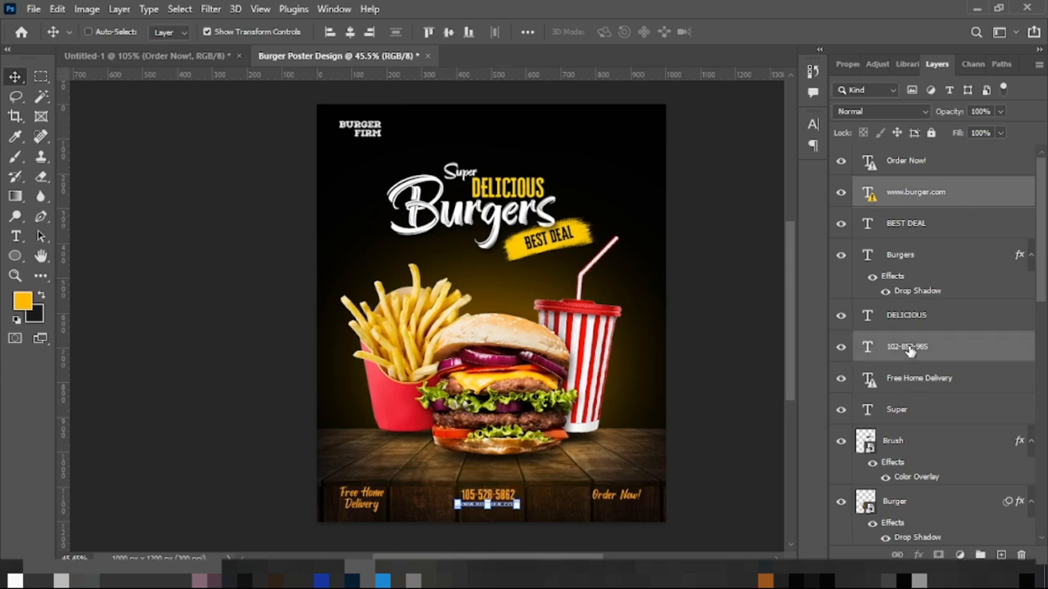
ctrl+click(908, 349)
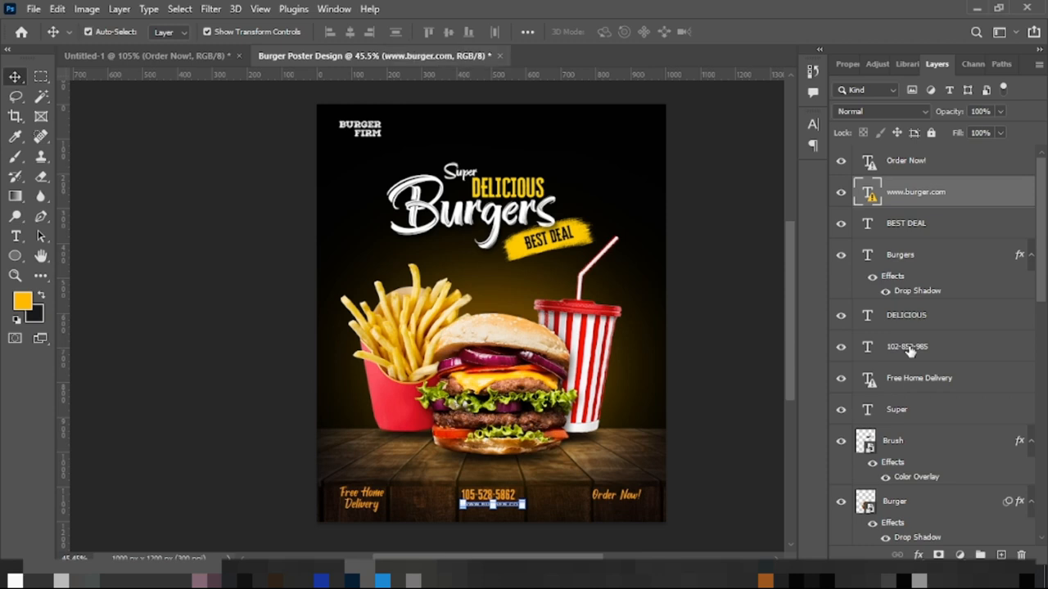
Nudge the phone number text to the right until it is centred above the web address, and deselect all layers
click(912, 347)
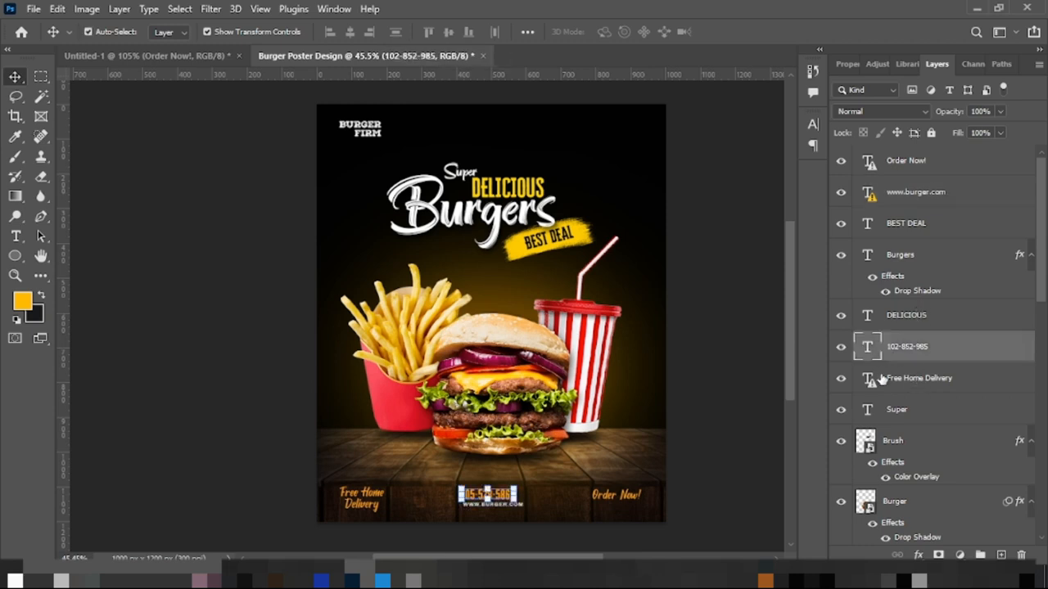
key(Right)
key(Right)
key(Right)
key(Right)
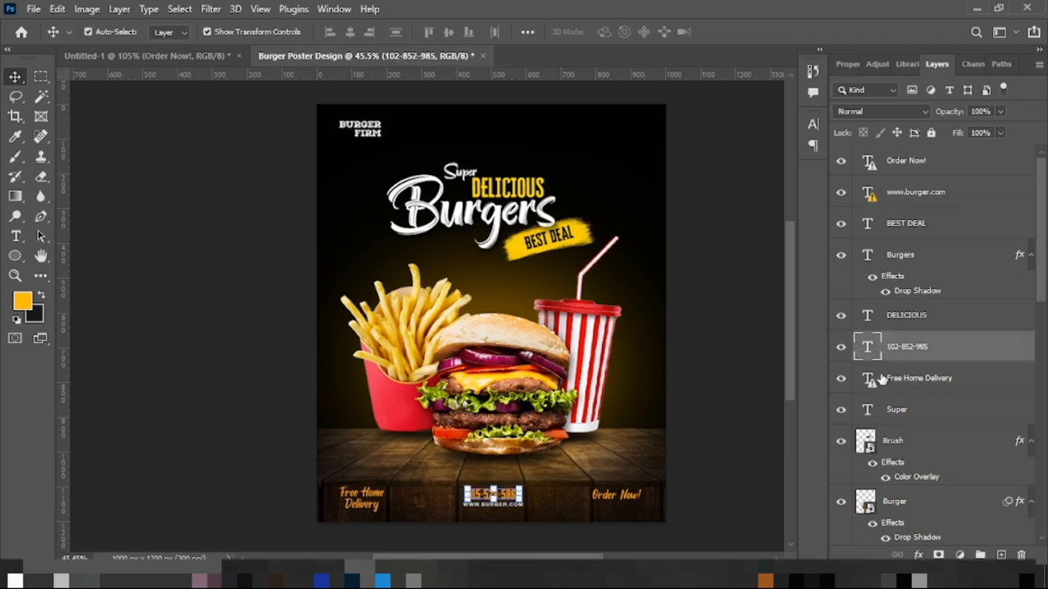
click(708, 523)
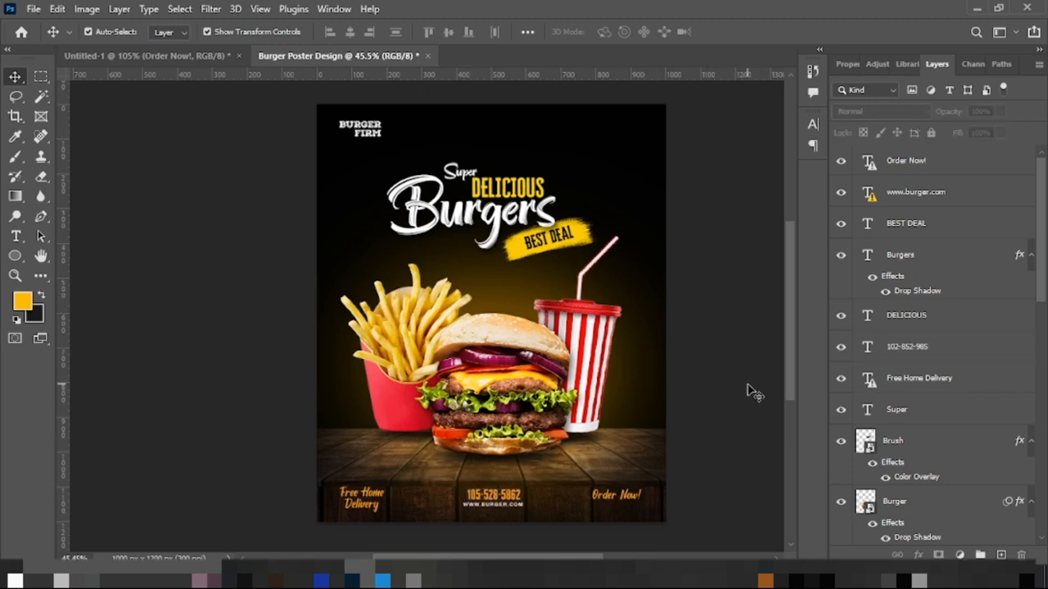
Bring the Sparks layer from Untitled-1 into the Burger Poster Design document and fit it over the whole poster
click(167, 55)
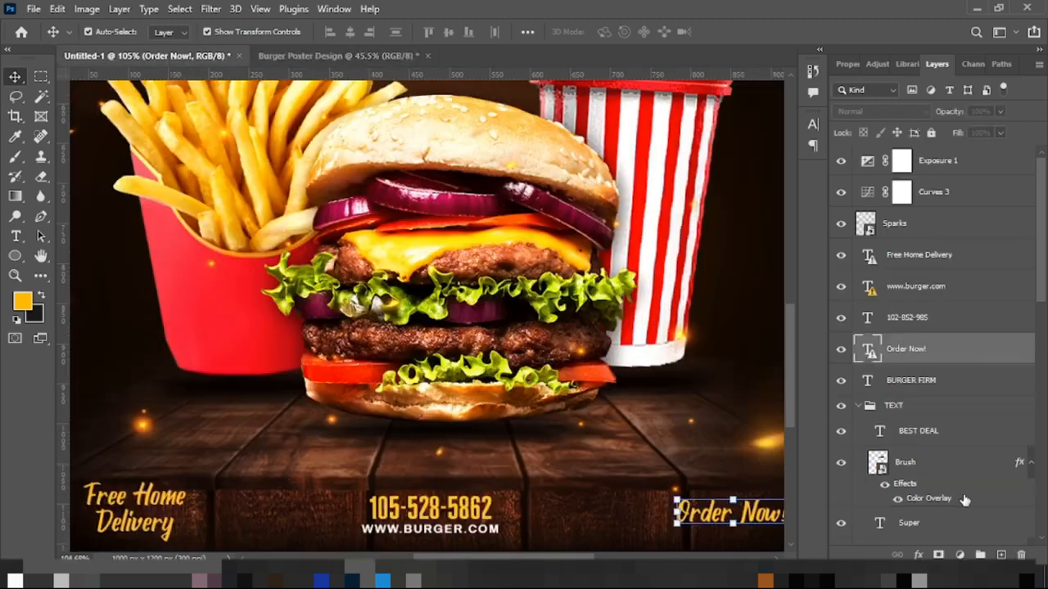
click(778, 448)
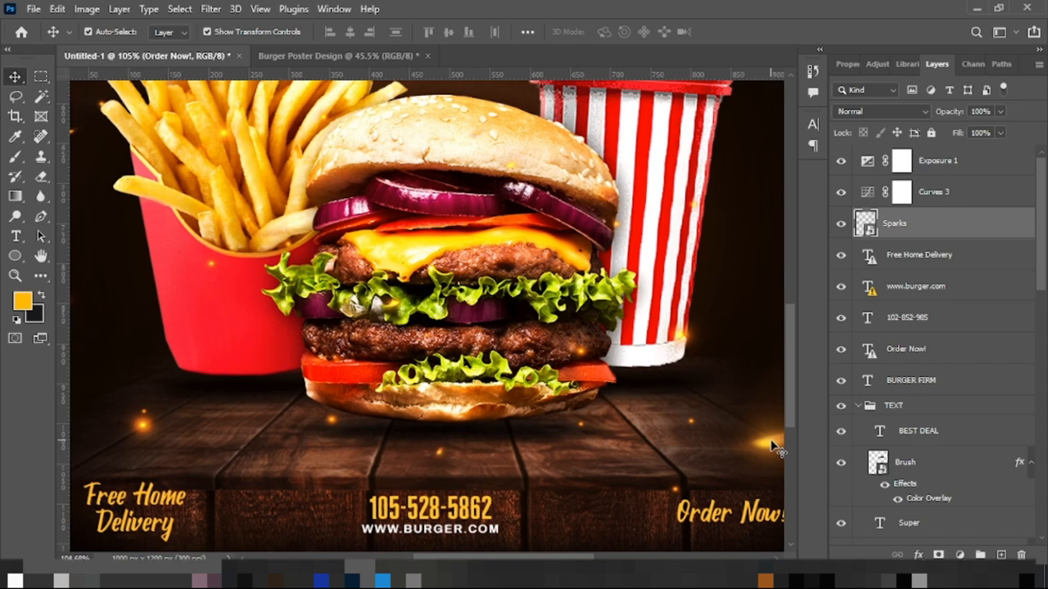
drag(547, 201, 463, 426)
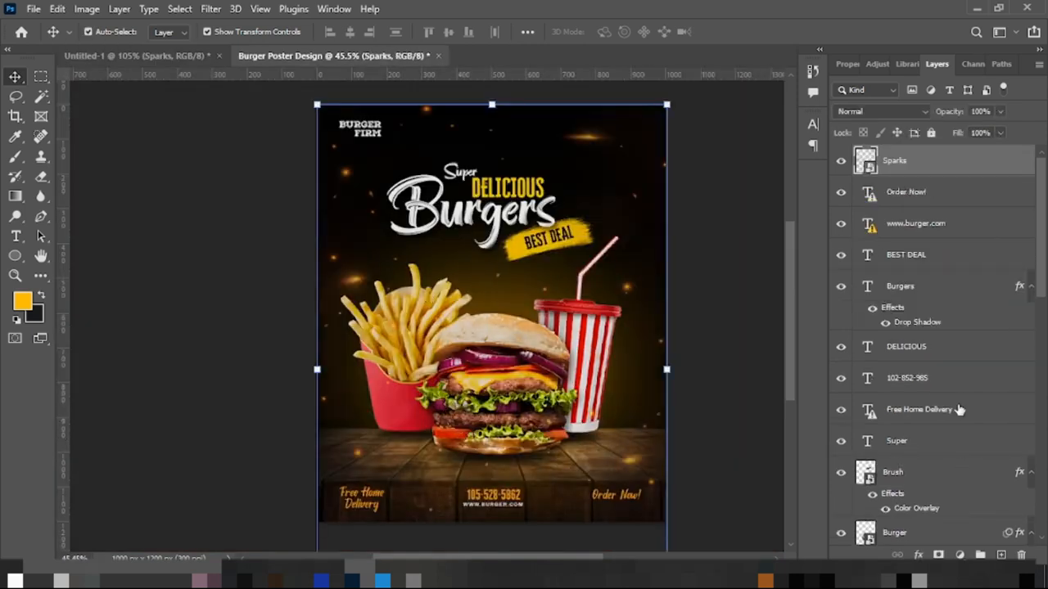
click(917, 554)
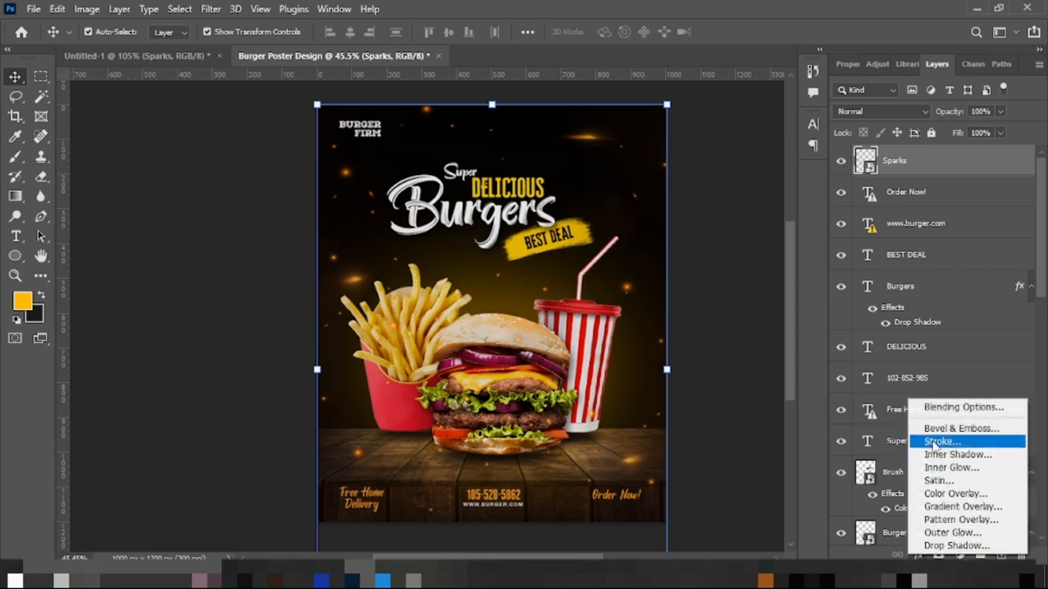
click(750, 408)
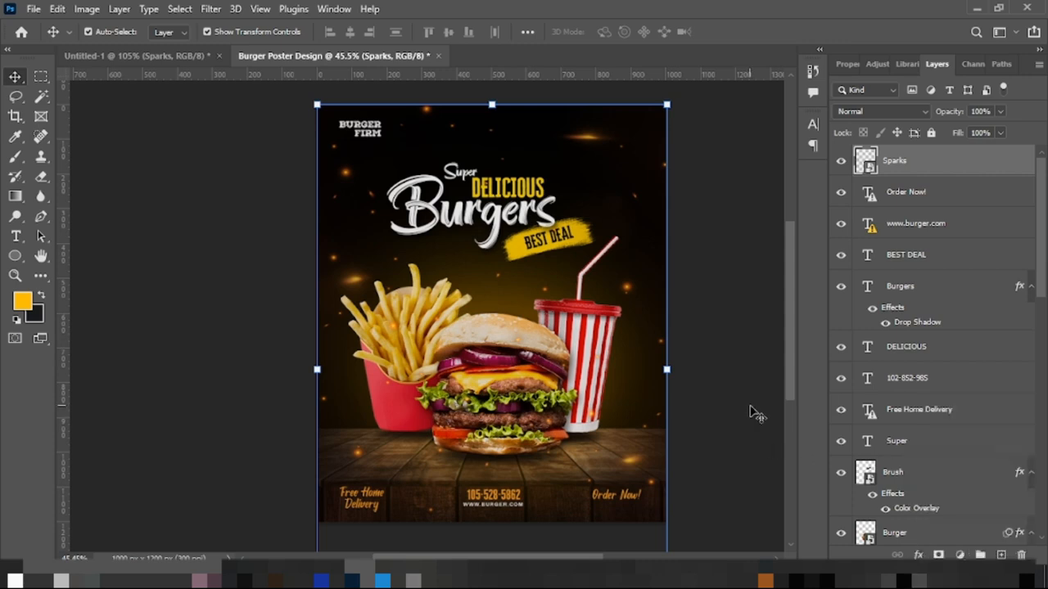
Add a Curves adjustment layer above the Brush layer, darken it with a point at input 116, output 67, and deselect
click(900, 475)
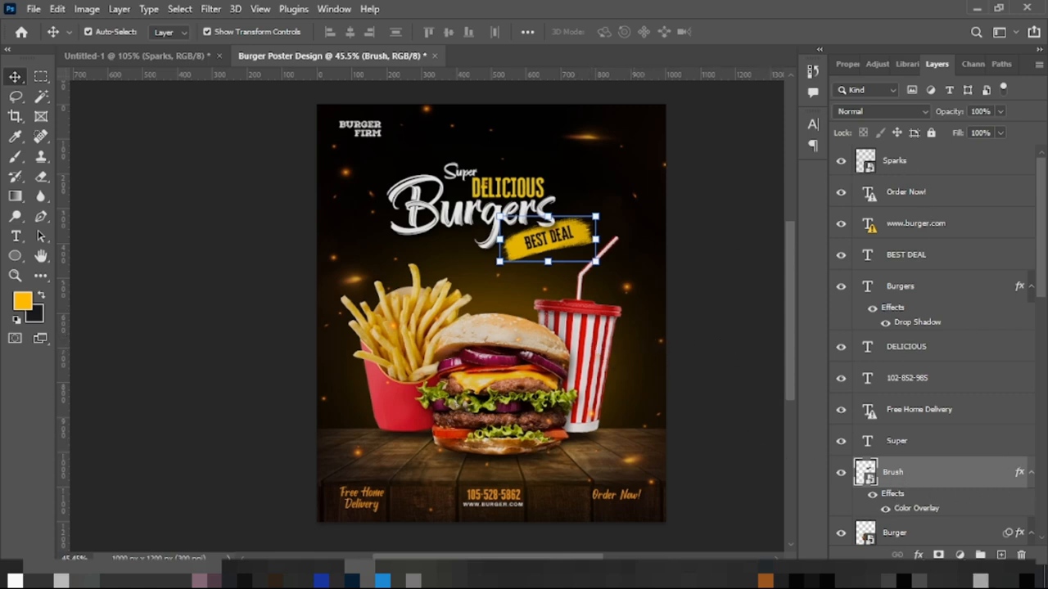
click(918, 555)
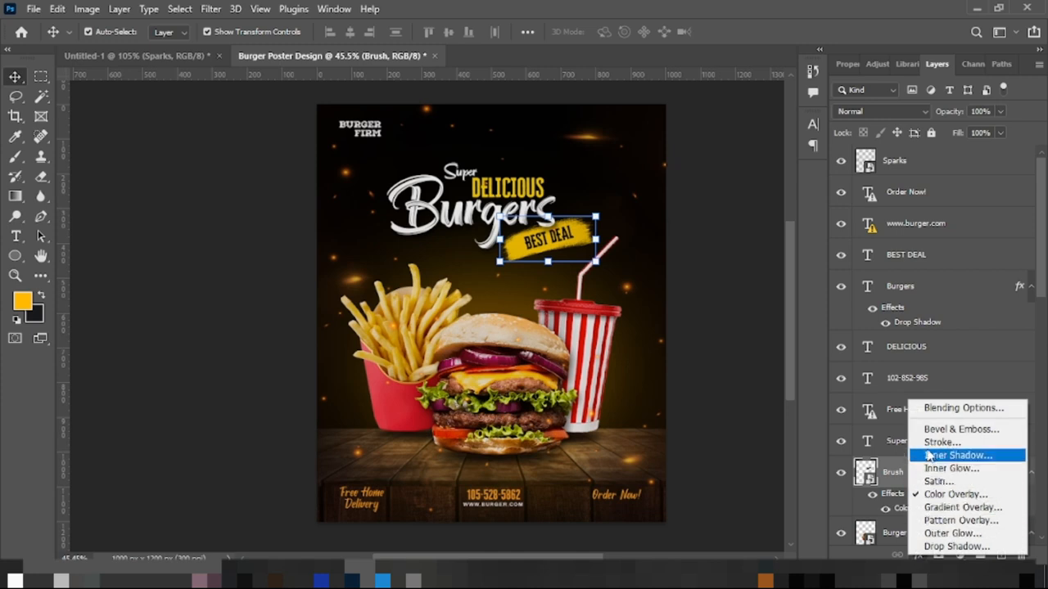
click(957, 555)
click(957, 555)
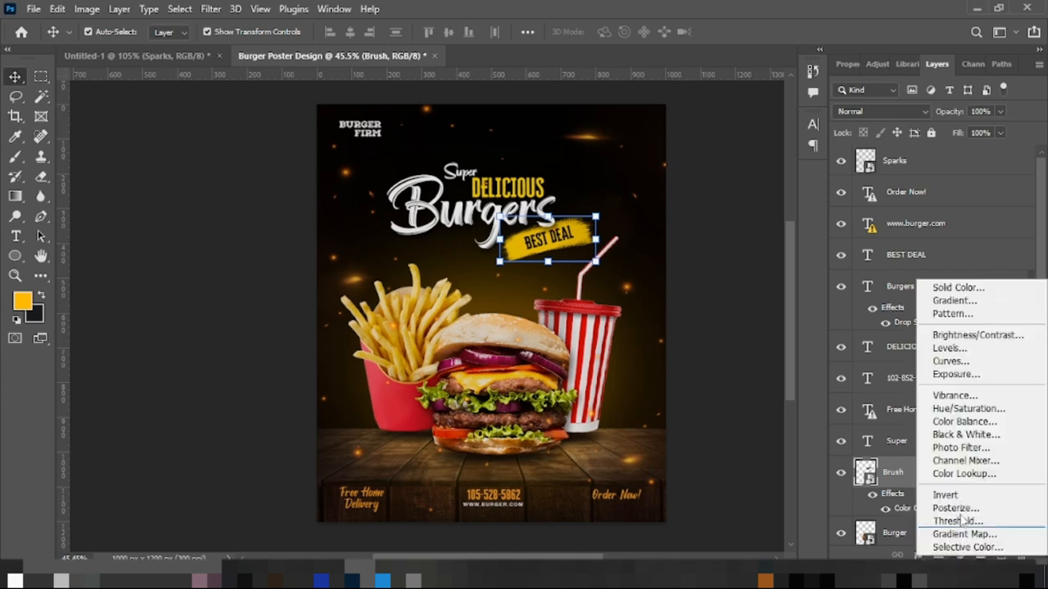
click(949, 361)
drag(912, 263, 941, 261)
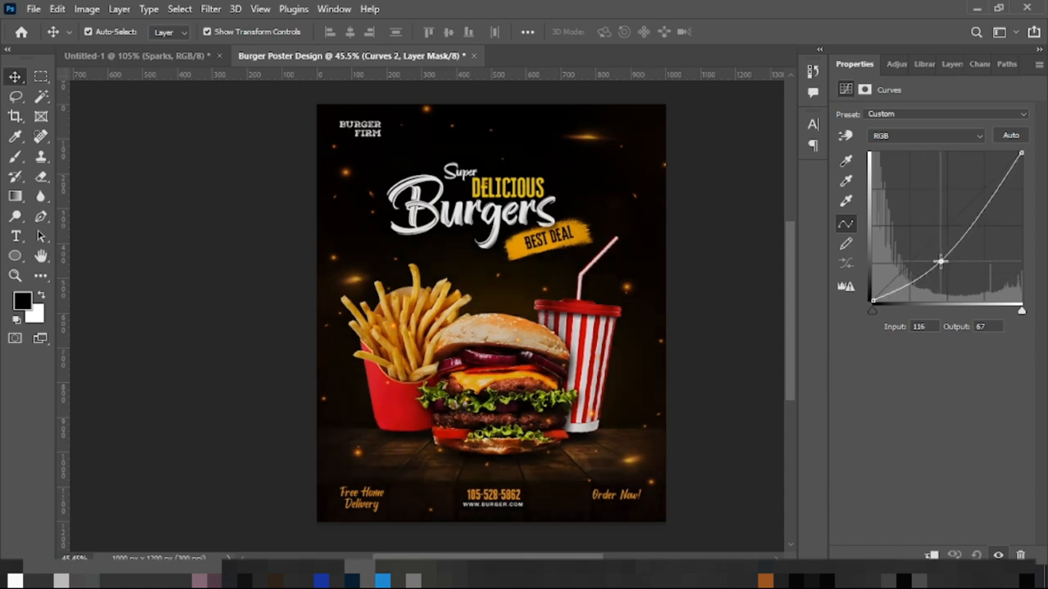
click(716, 304)
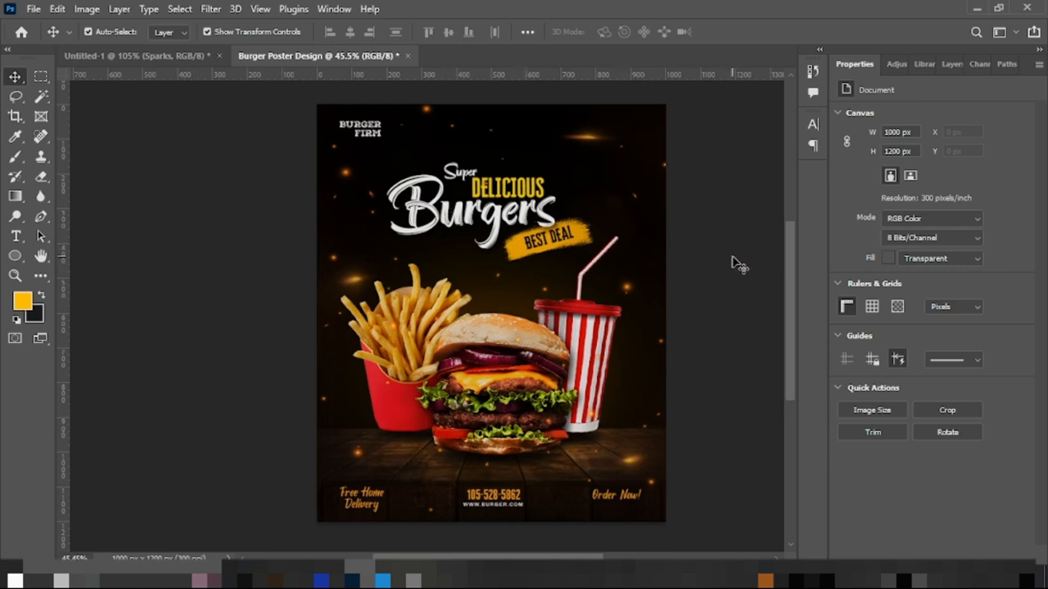
Lock the Sparks layer completely
click(523, 224)
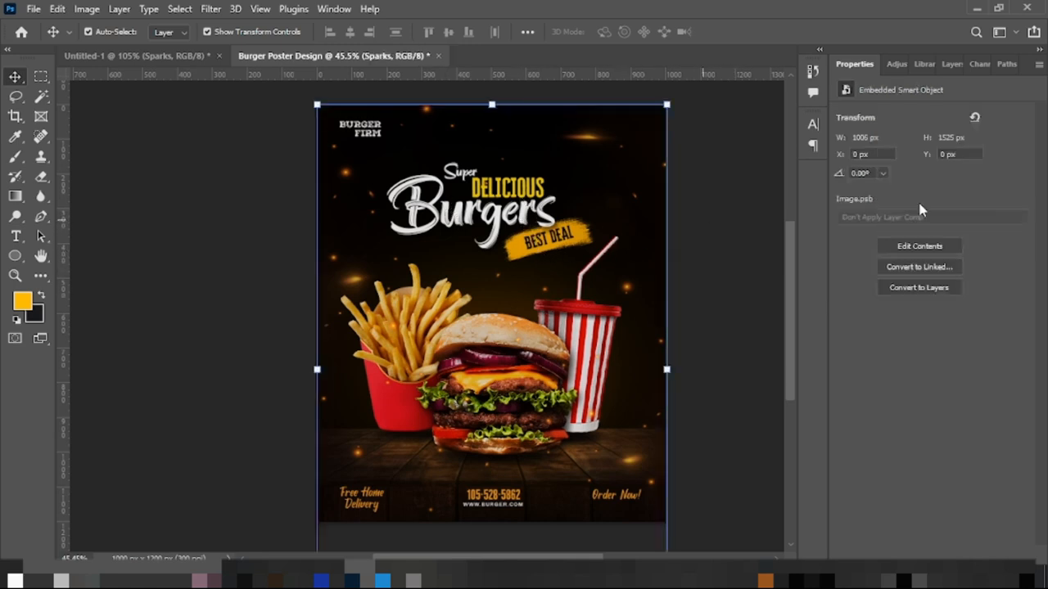
click(950, 65)
click(933, 134)
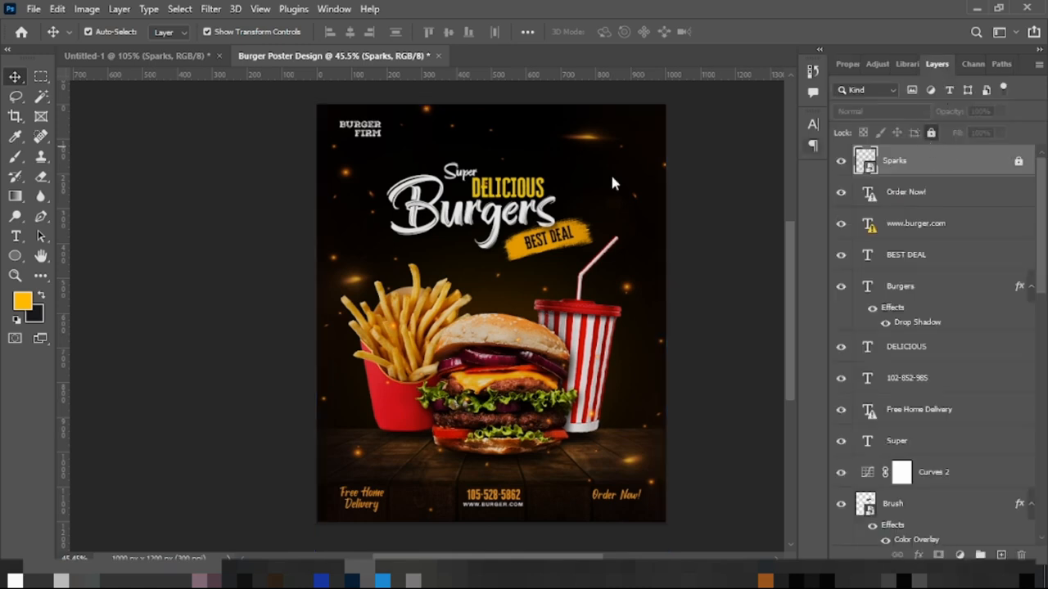
Select the Super, DELICIOUS, Burgers and BEST DEAL texts together with the Brush layer and nudge them slightly upward
drag(241, 167, 550, 237)
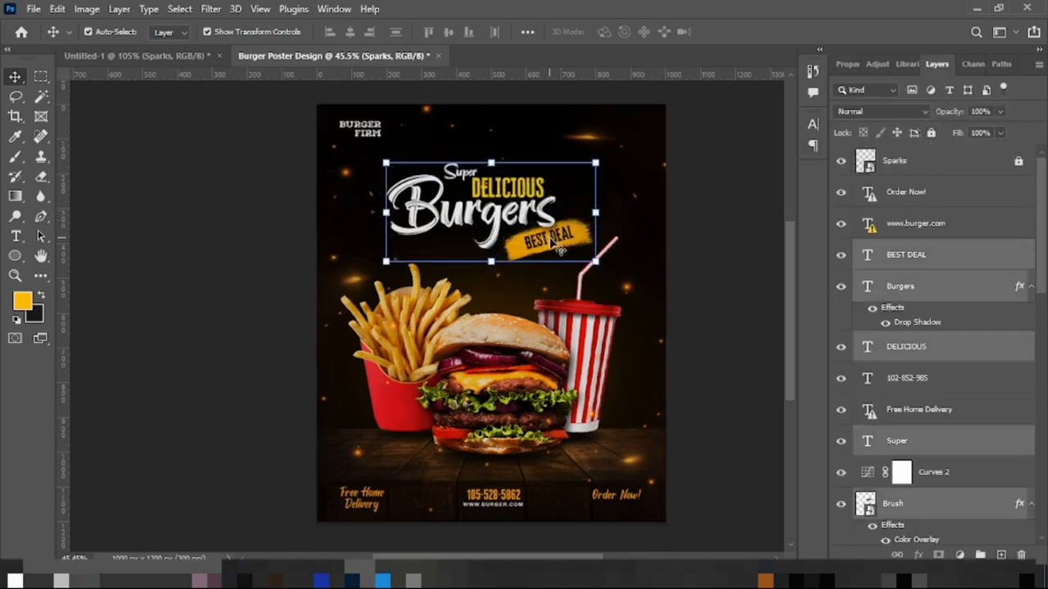
key(Up)
key(Up)
key(Up)
key(Up)
key(Up)
key(Up)
key(Up)
key(Up)
key(Up)
key(Up)
key(Up)
key(Up)
key(Up)
key(Up)
key(Up)
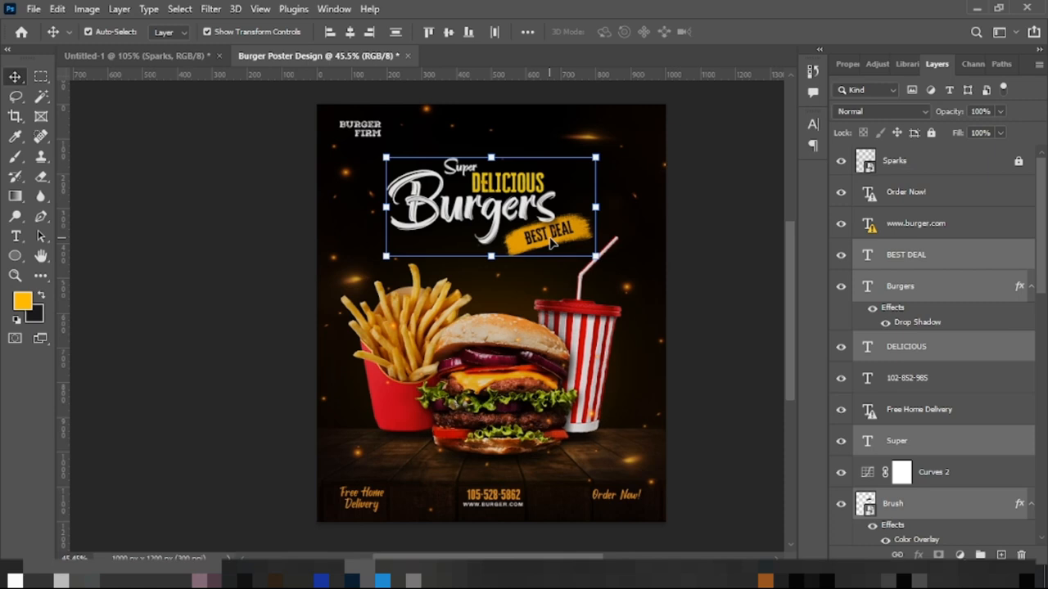
Enlarge the selected headline group to about 107.79% and reposition it near the poster's horizontal centre
drag(385, 157, 368, 149)
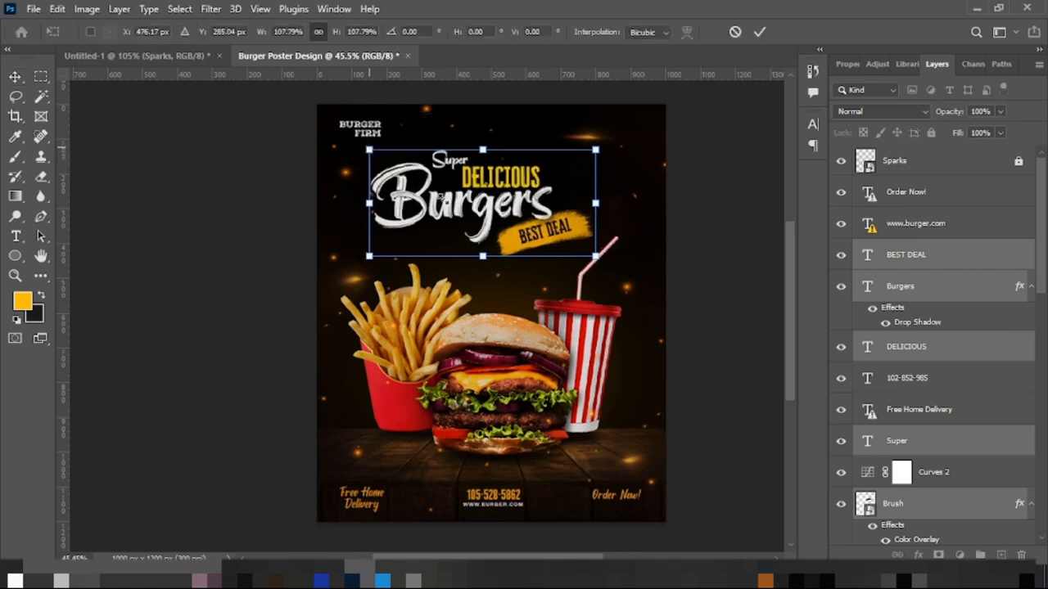
drag(487, 211, 498, 216)
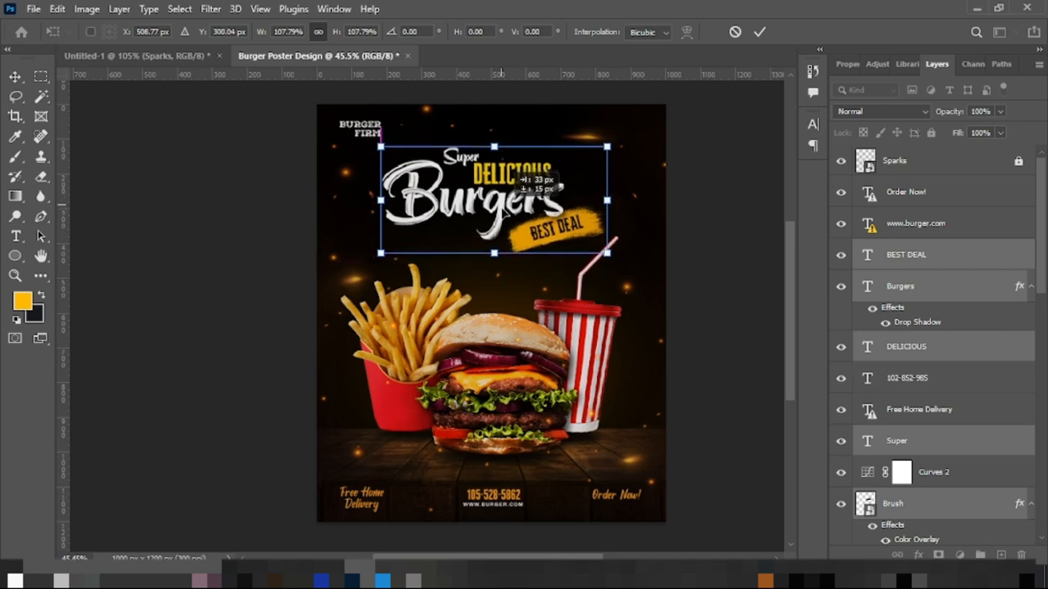
click(761, 32)
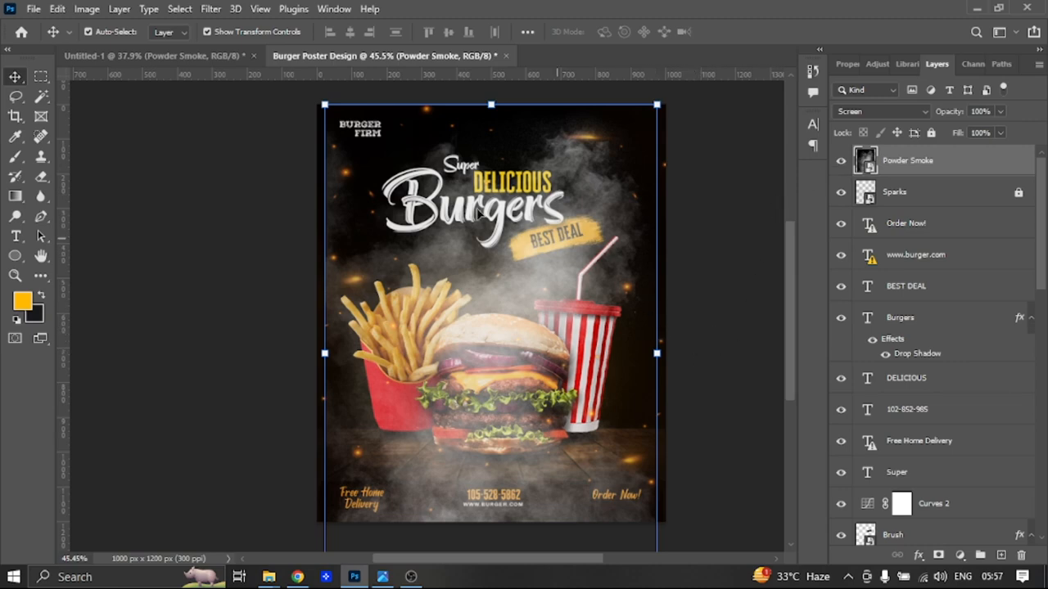
Scale the Powder Smoke layer down to about 35.03% and place it over the burger
drag(325, 104, 500, 305)
drag(600, 463, 521, 354)
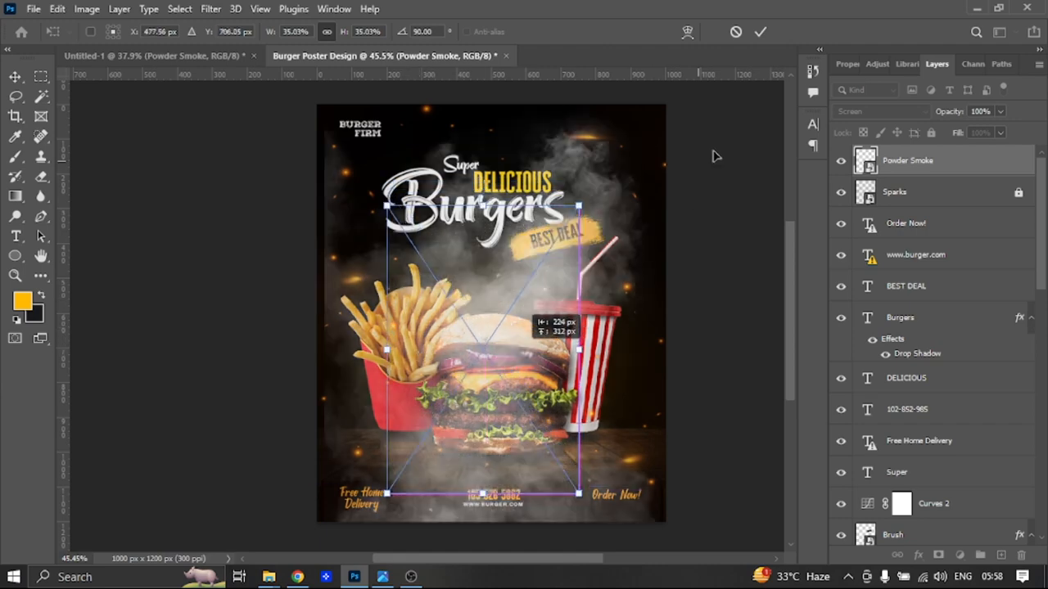
click(760, 32)
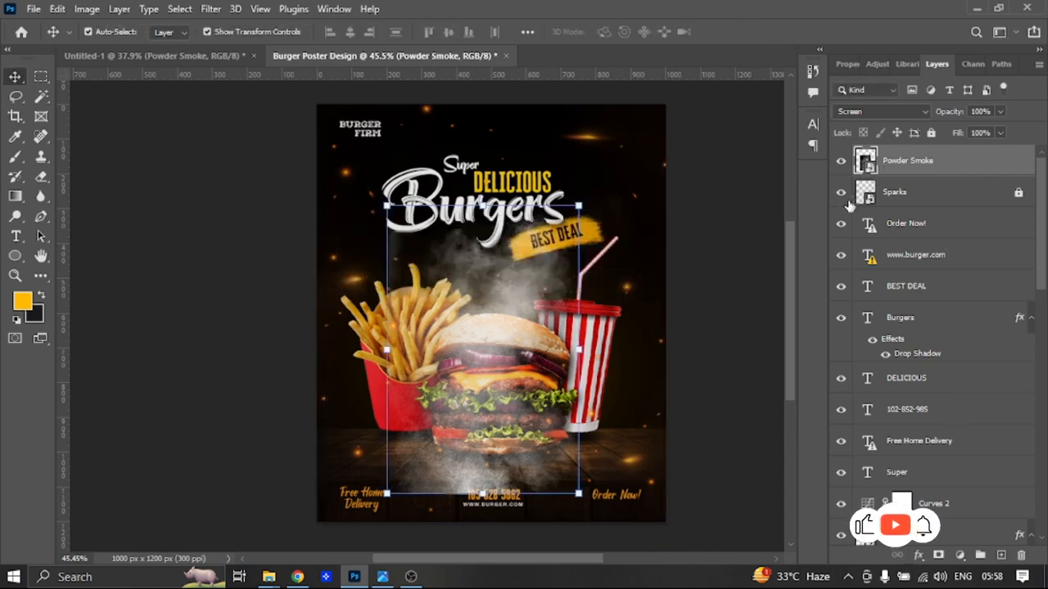
Set the foreground color to black and the background color to white
click(24, 306)
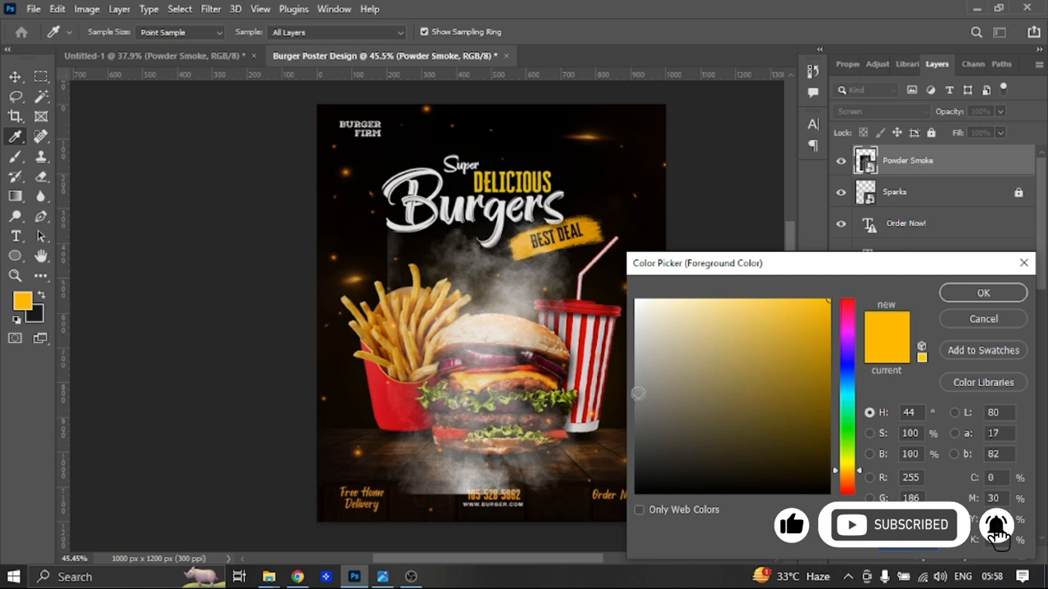
click(637, 494)
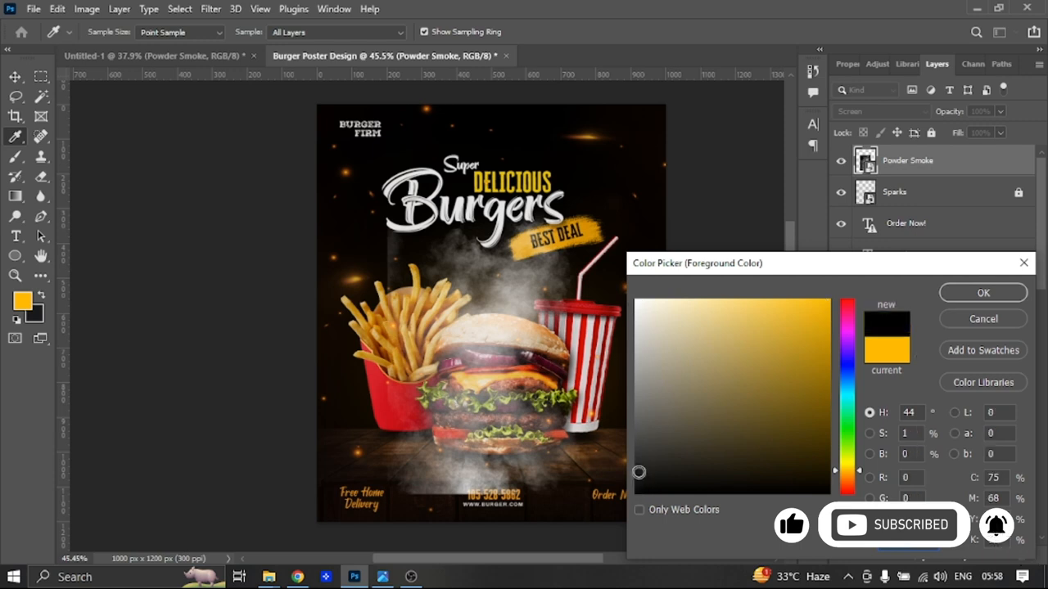
click(978, 294)
key(v)
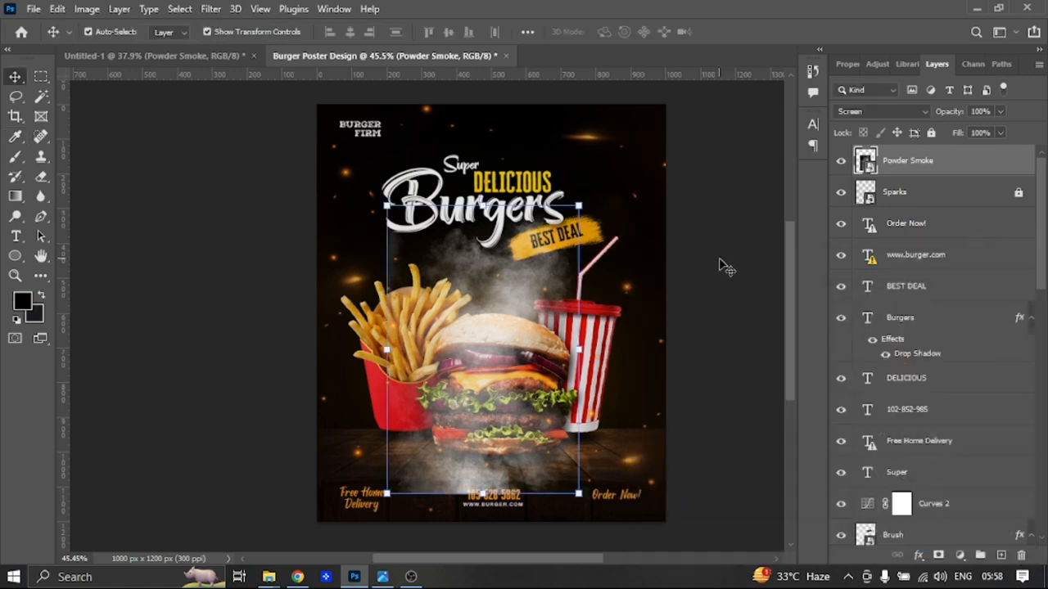
click(35, 322)
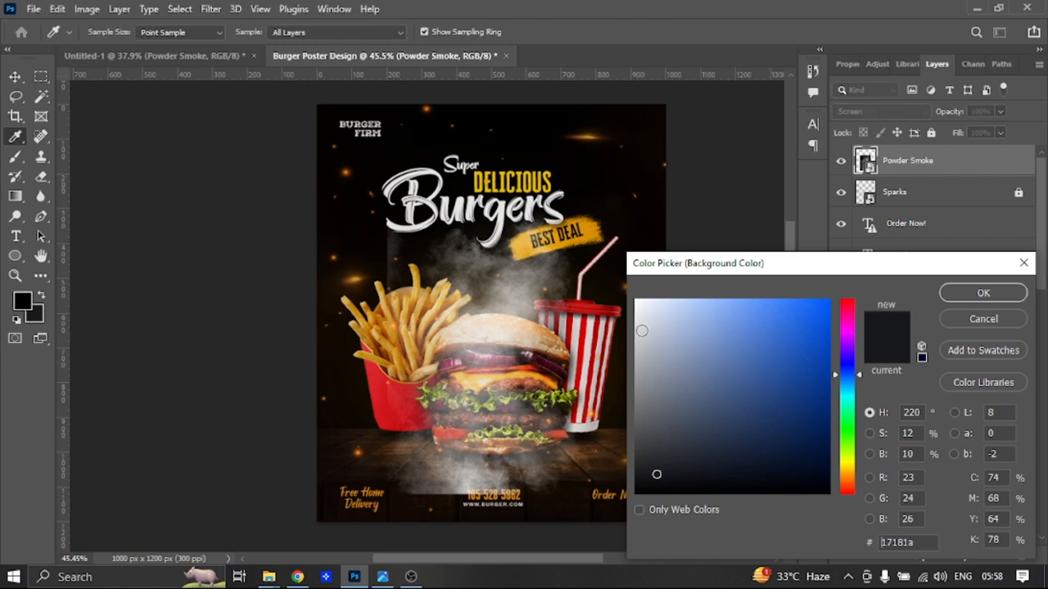
click(637, 300)
click(982, 293)
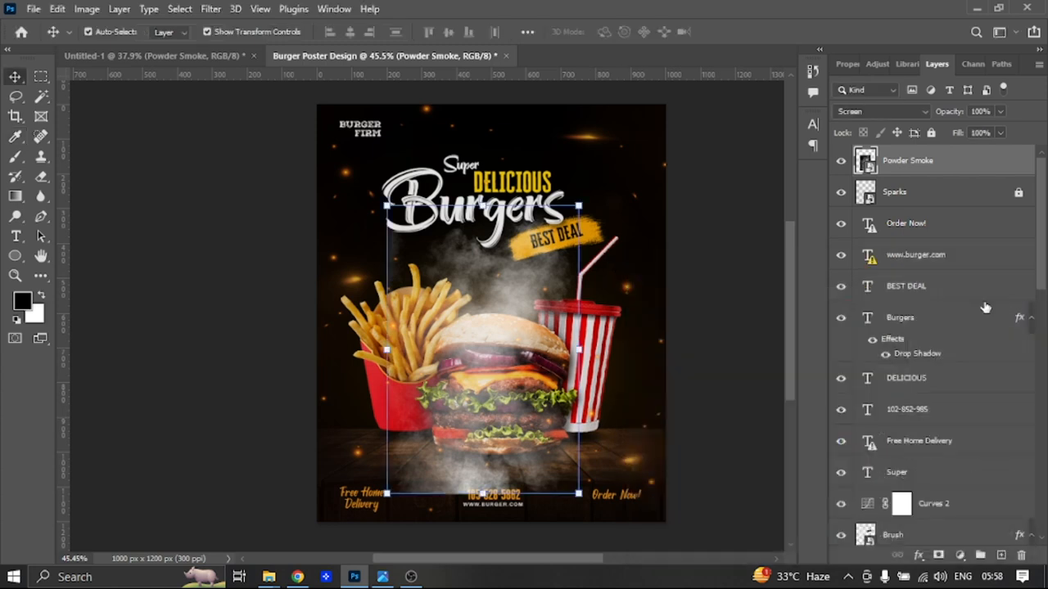
Add a layer mask to Powder Smoke and brush away the smoke over the burger, fries and cup in black
click(938, 556)
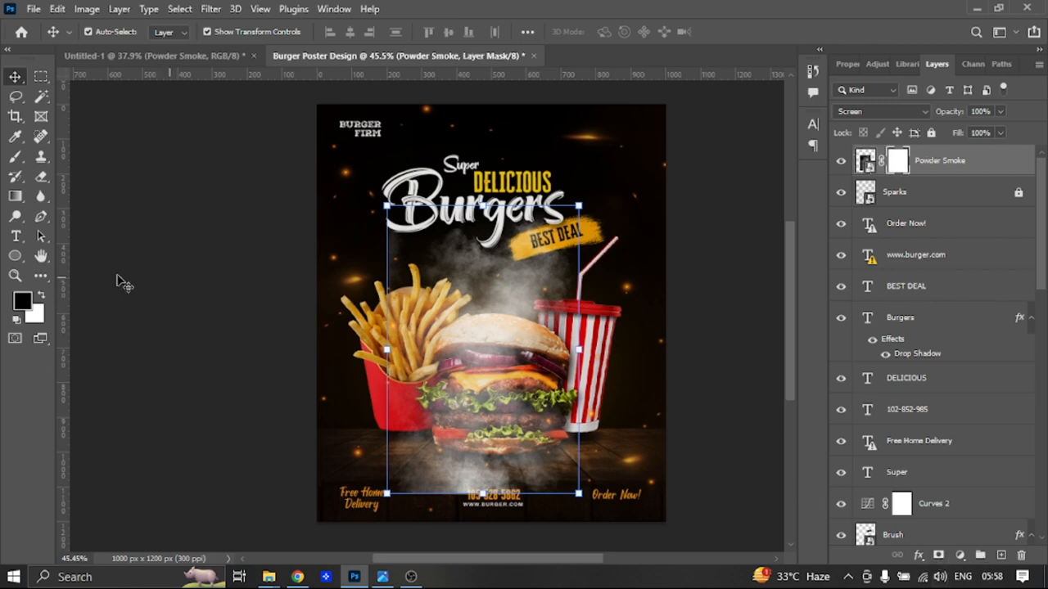
click(16, 161)
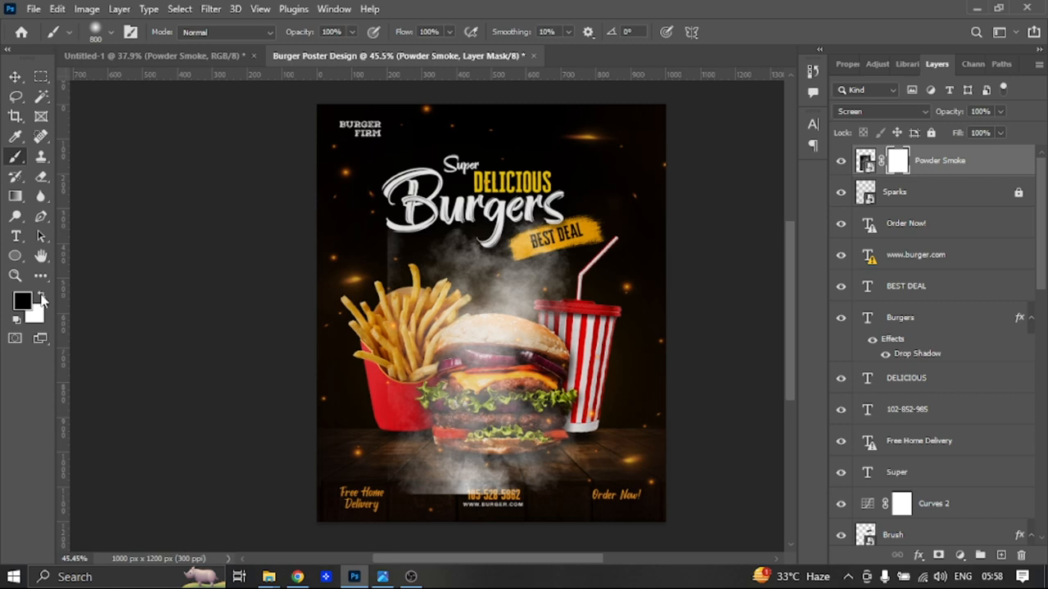
mouse_move(410, 416)
mouse_down()
mouse_move(532, 447)
mouse_move(536, 424)
mouse_move(437, 402)
mouse_move(408, 370)
mouse_move(378, 220)
mouse_up()
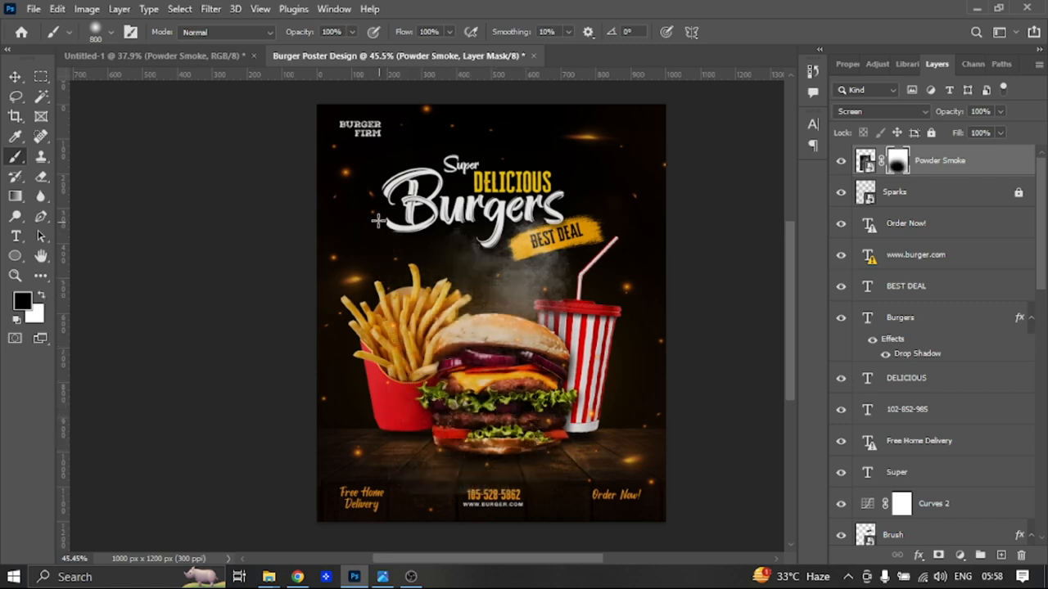
drag(617, 365, 589, 314)
Enlarge the Powder Smoke layer to 142.50%, position it so the smoke rises above the burger, and select its mask
click(17, 78)
drag(518, 292, 480, 282)
drag(539, 339, 623, 336)
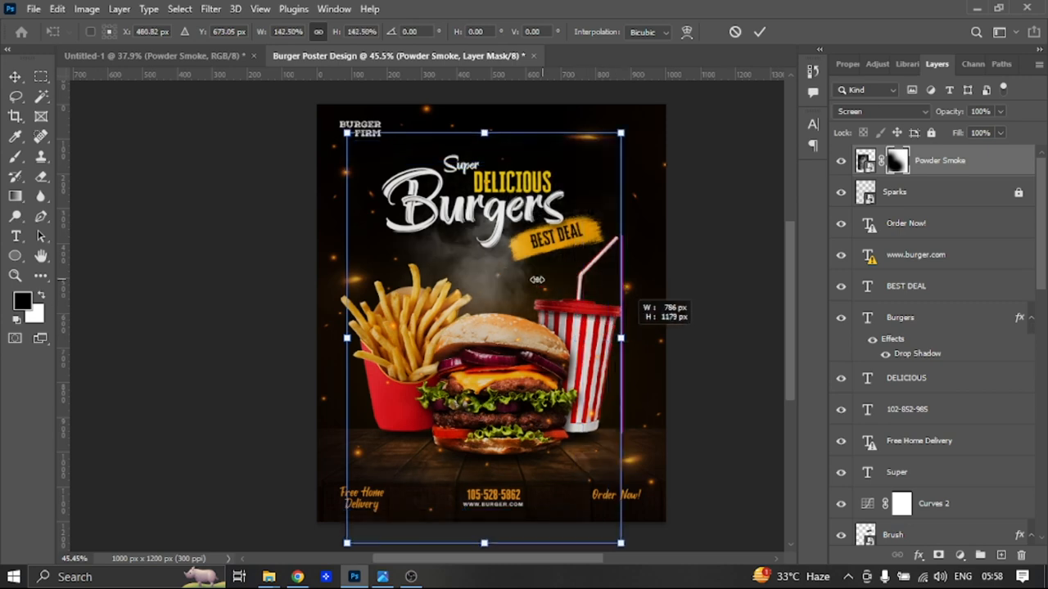
drag(518, 291, 469, 342)
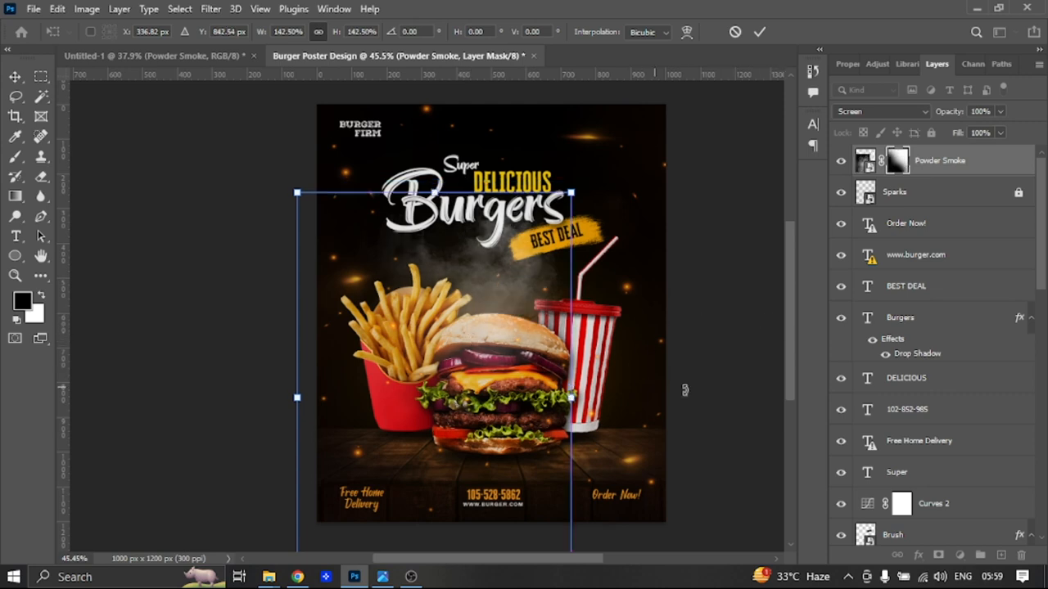
click(893, 170)
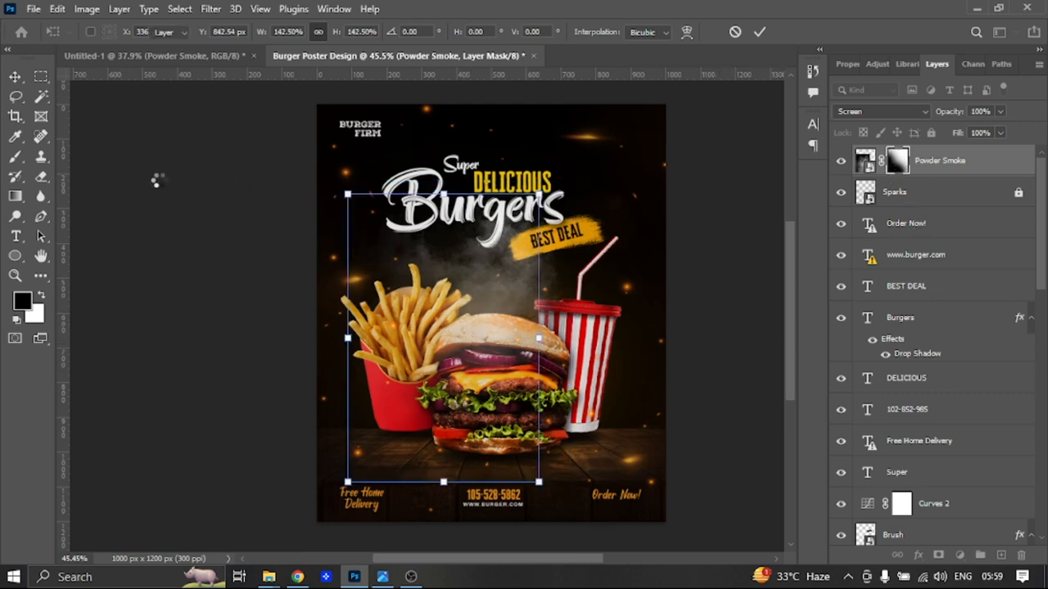
Paint black over the burger on the Powder Smoke mask, reducing the soft brush to 108 px for the last touch-up, and deselect
click(15, 156)
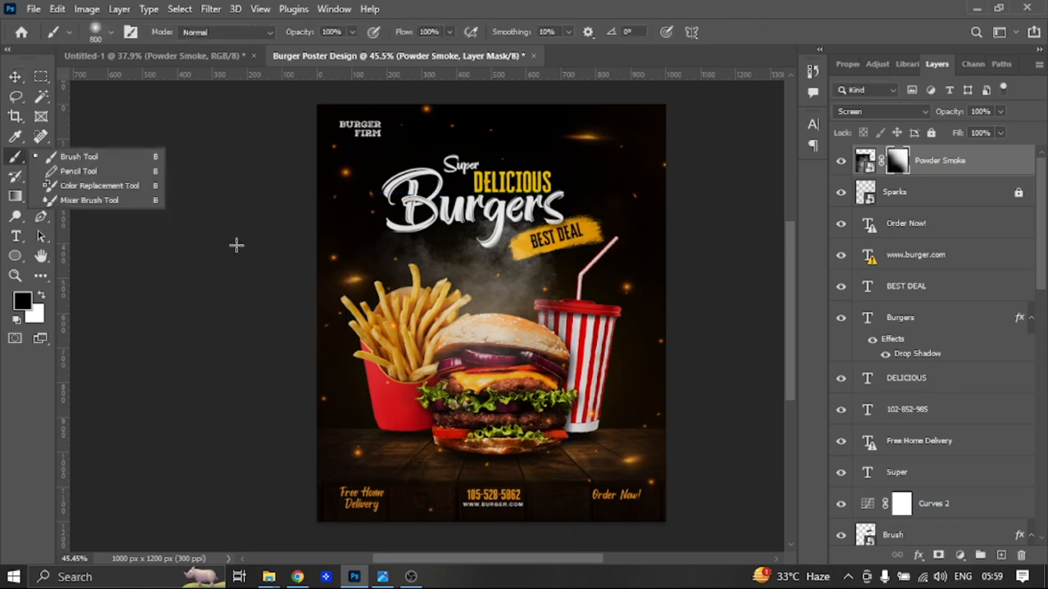
click(78, 160)
drag(510, 420, 469, 397)
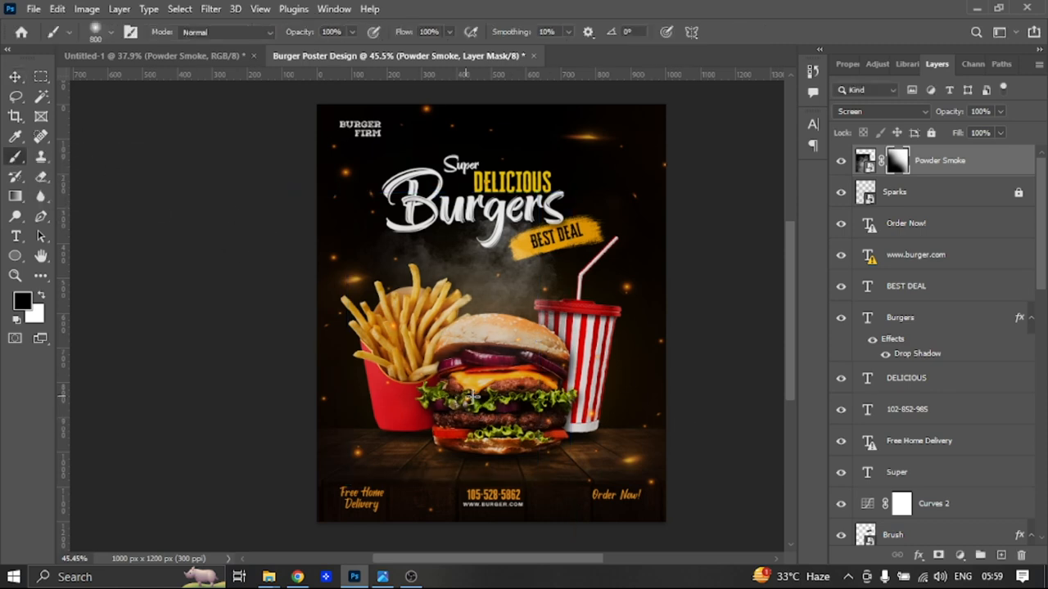
click(110, 34)
drag(176, 82, 136, 82)
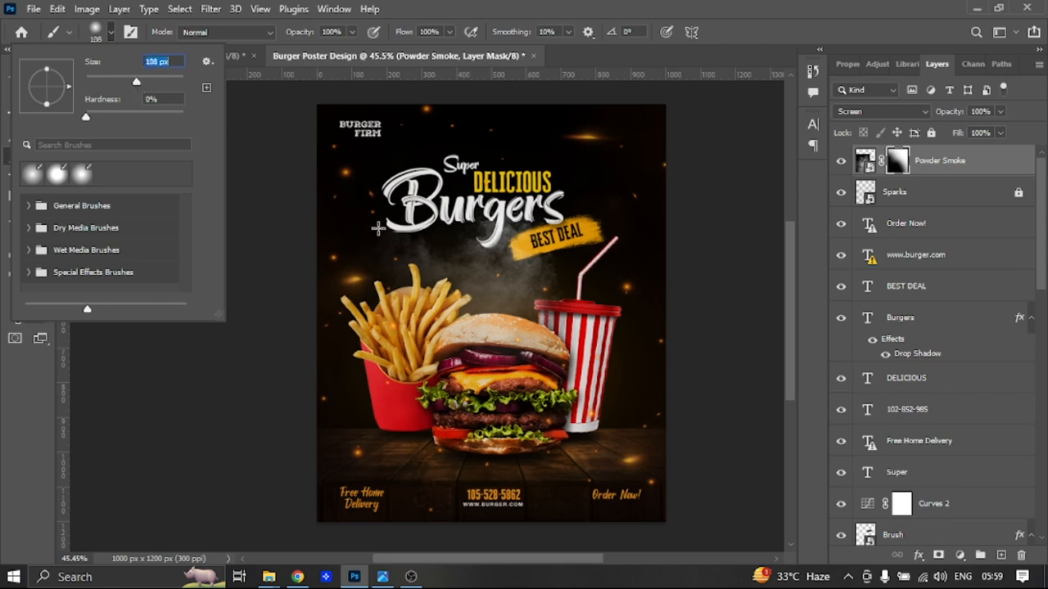
click(450, 409)
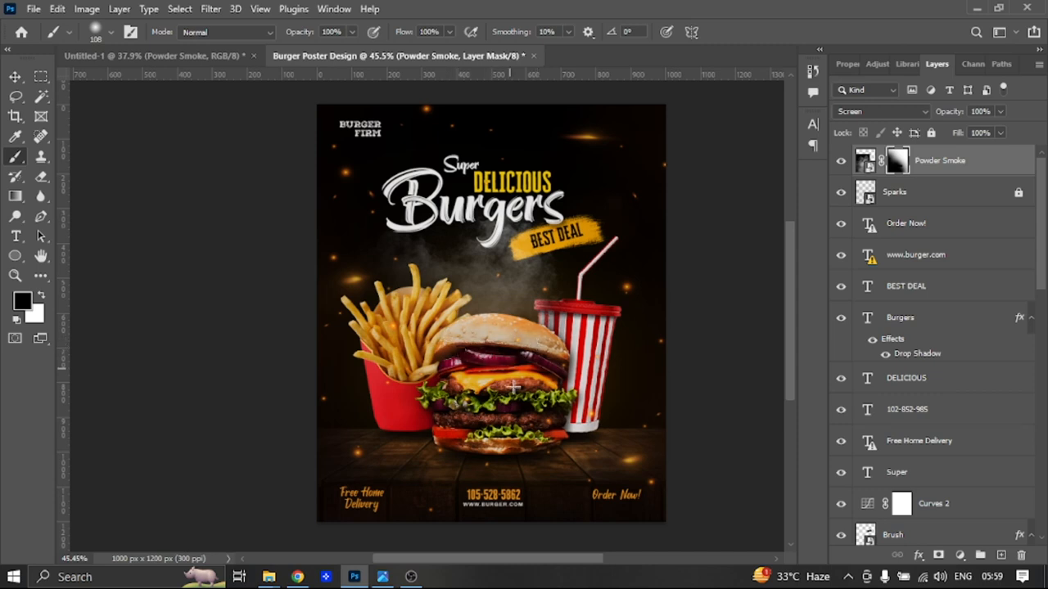
key(v)
click(743, 250)
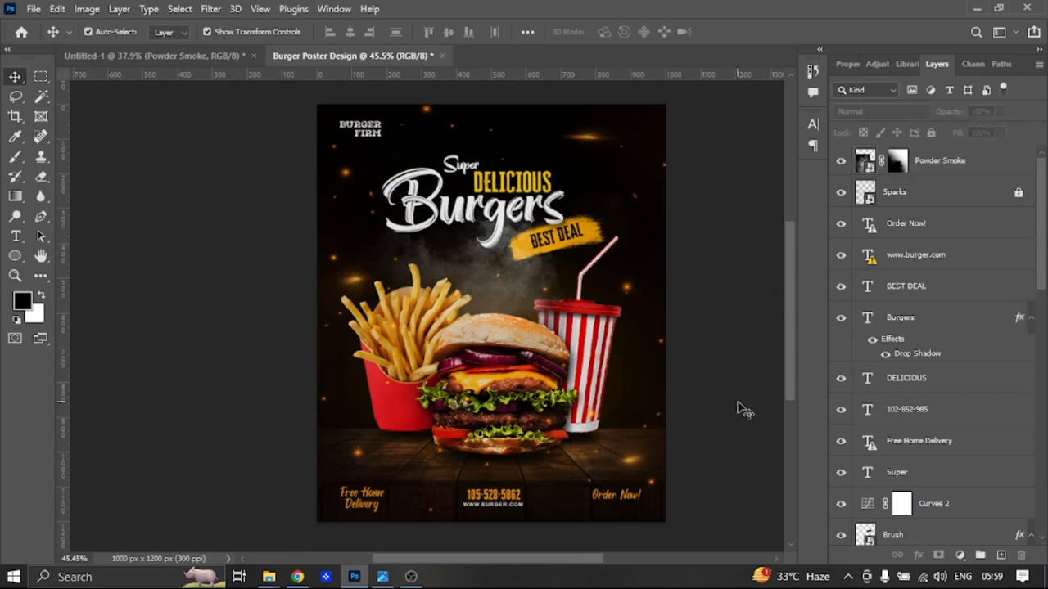
scroll(719, 380, up, 1)
scroll(718, 381, up, 1)
scroll(718, 381, down, 1)
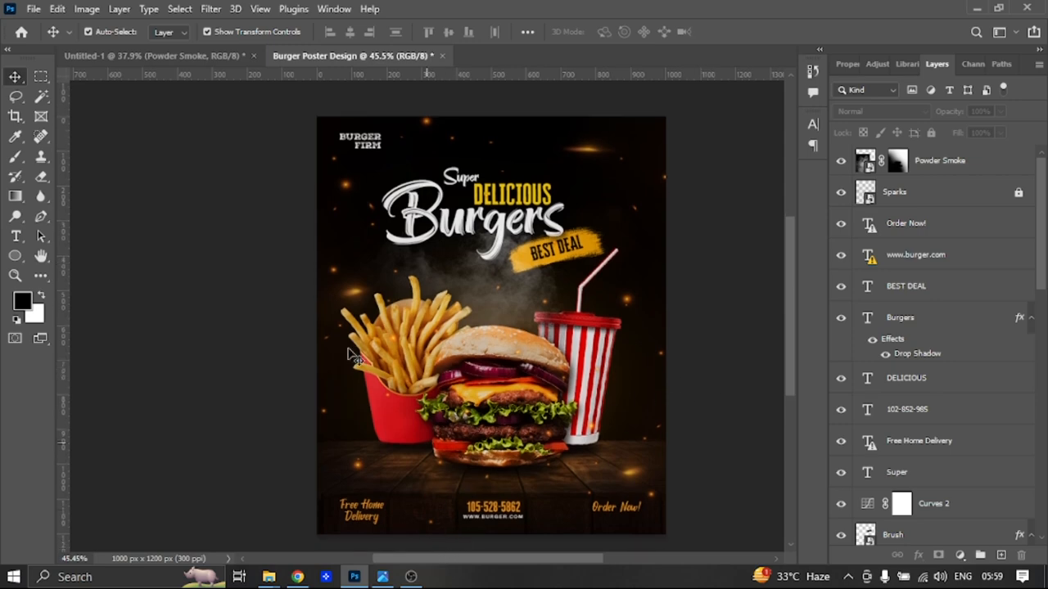
click(410, 576)
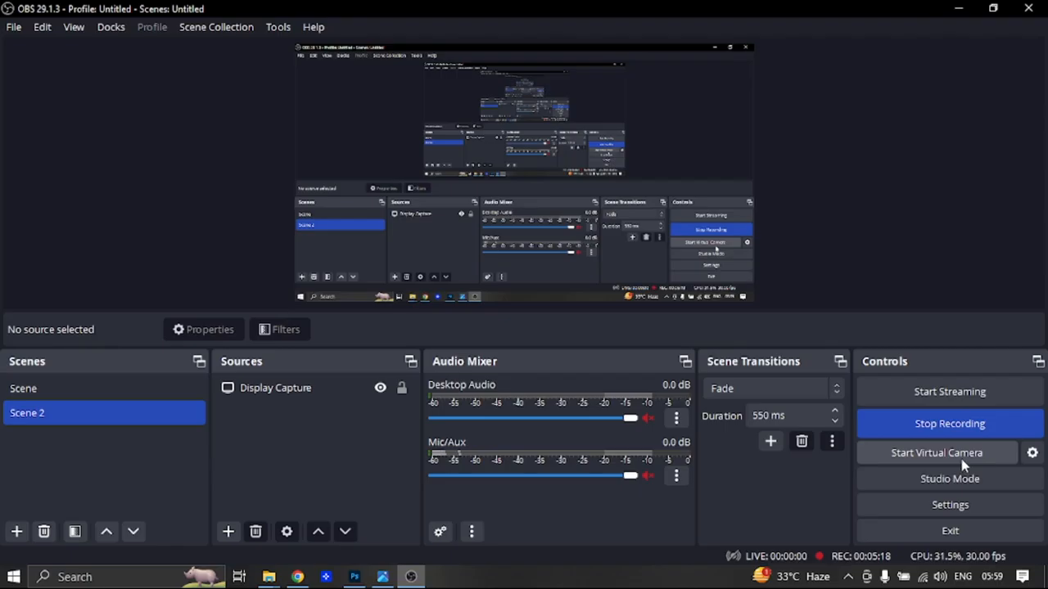
click(950, 420)
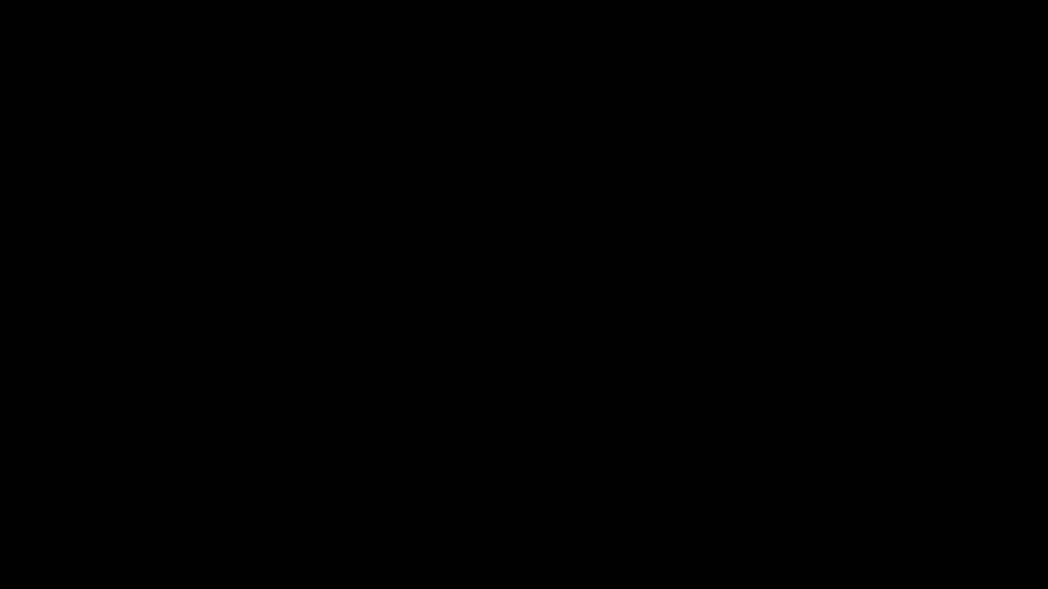